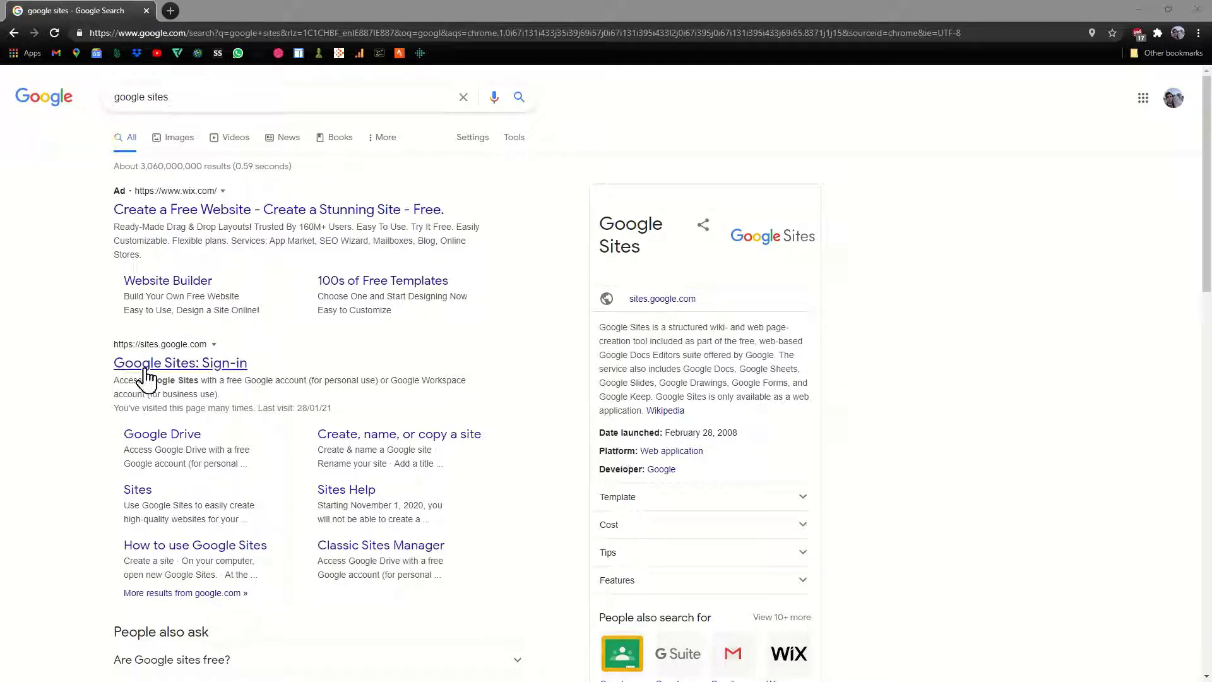
Open the Google Sites sign-in result and start a new blank site
{"action": "left_click", "coordinate": [180, 364]}
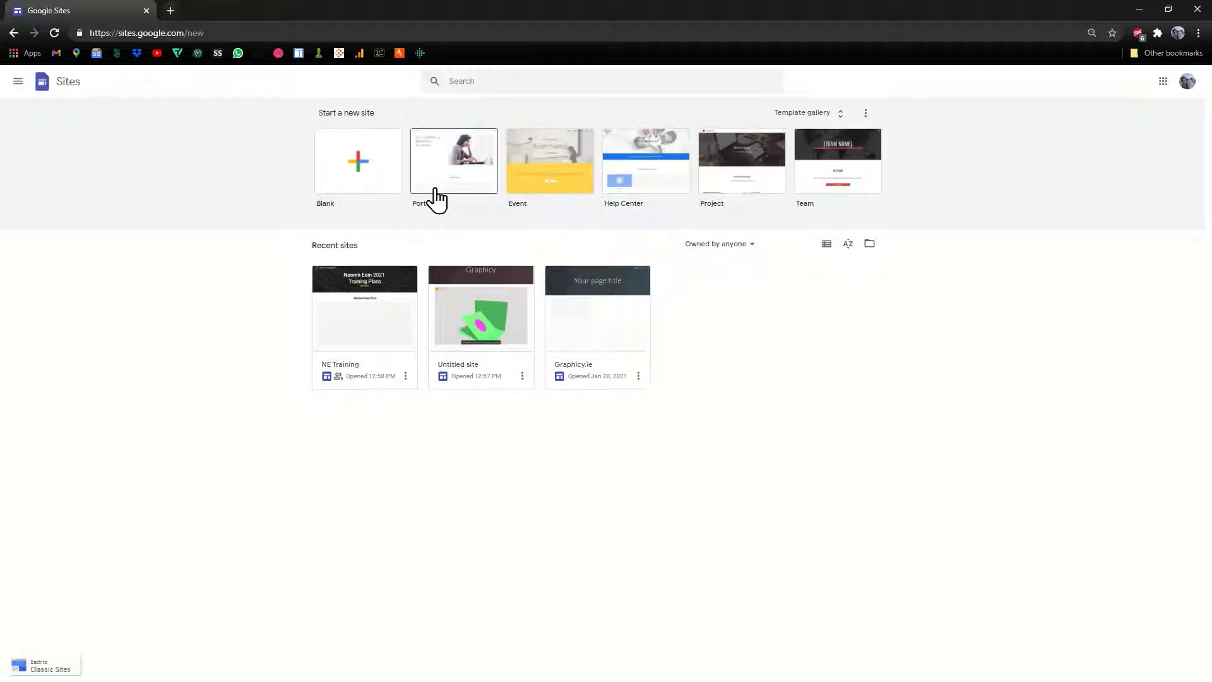
{"action": "left_click", "coordinate": [380, 164]}
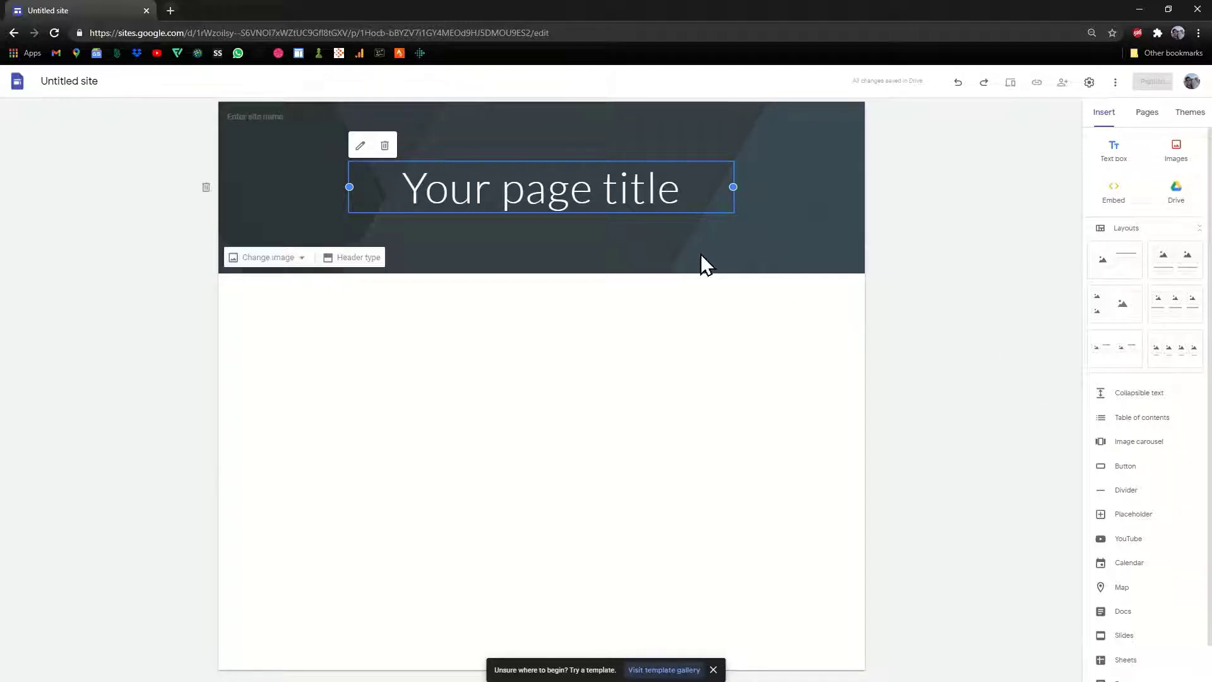
Replace the home page's placeholder title with "WT4026 & WT4036"
{"action": "left_click", "coordinate": [603, 189]}
{"action": "triple_click", "coordinate": [593, 186]}
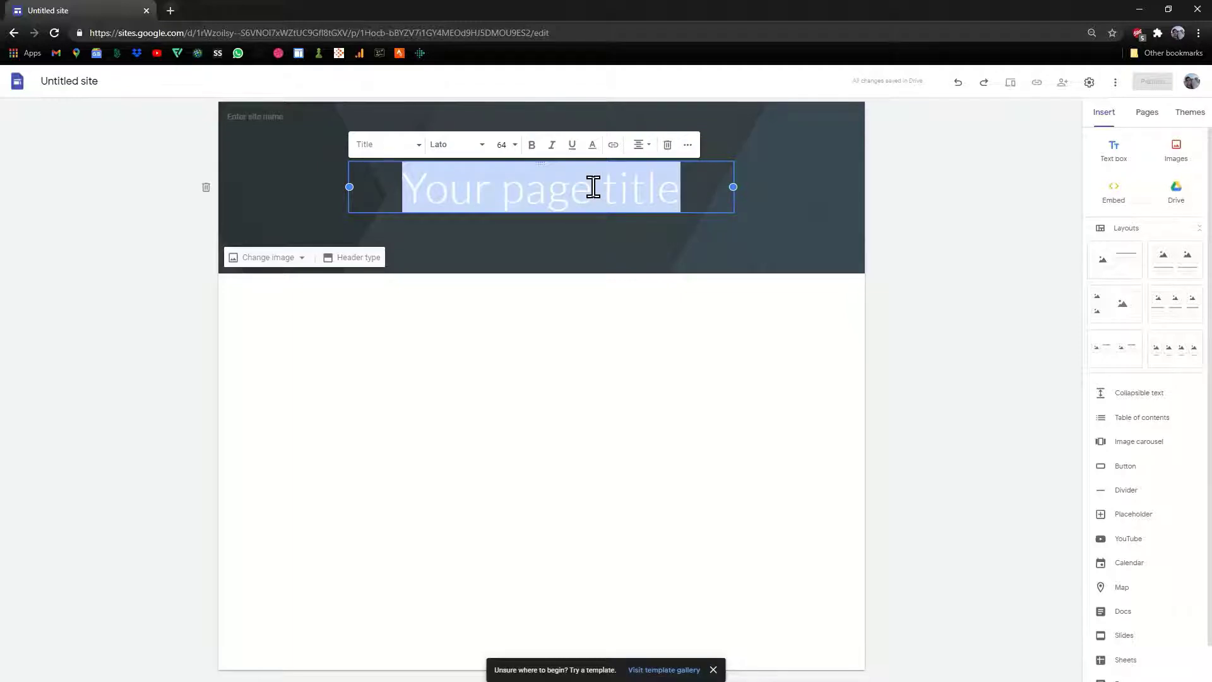
{"action": "type", "text": "WT"}
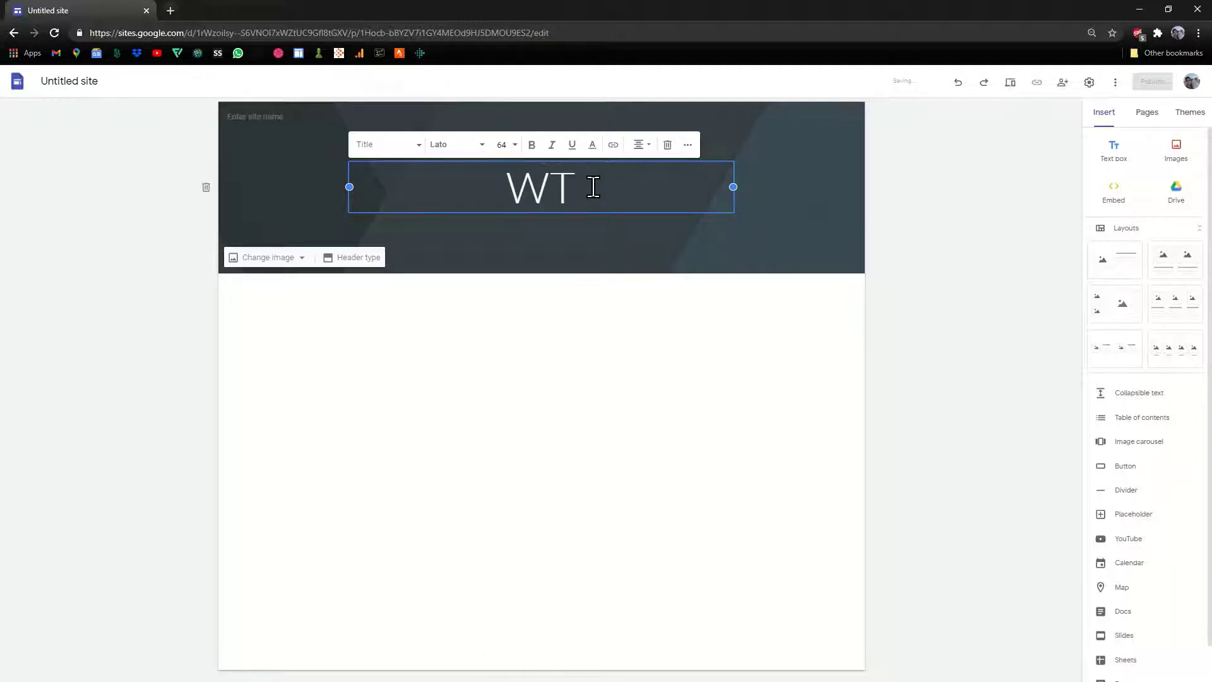
{"action": "type", "text": "4026"}
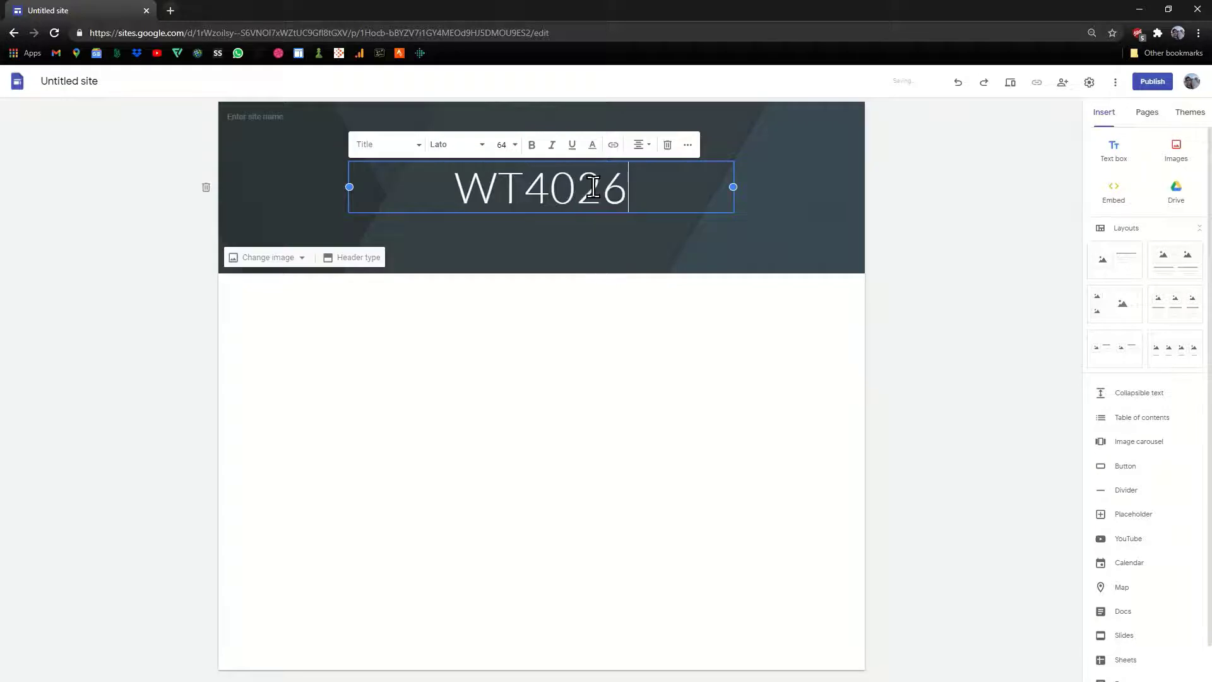
{"action": "type", "text": " & "}
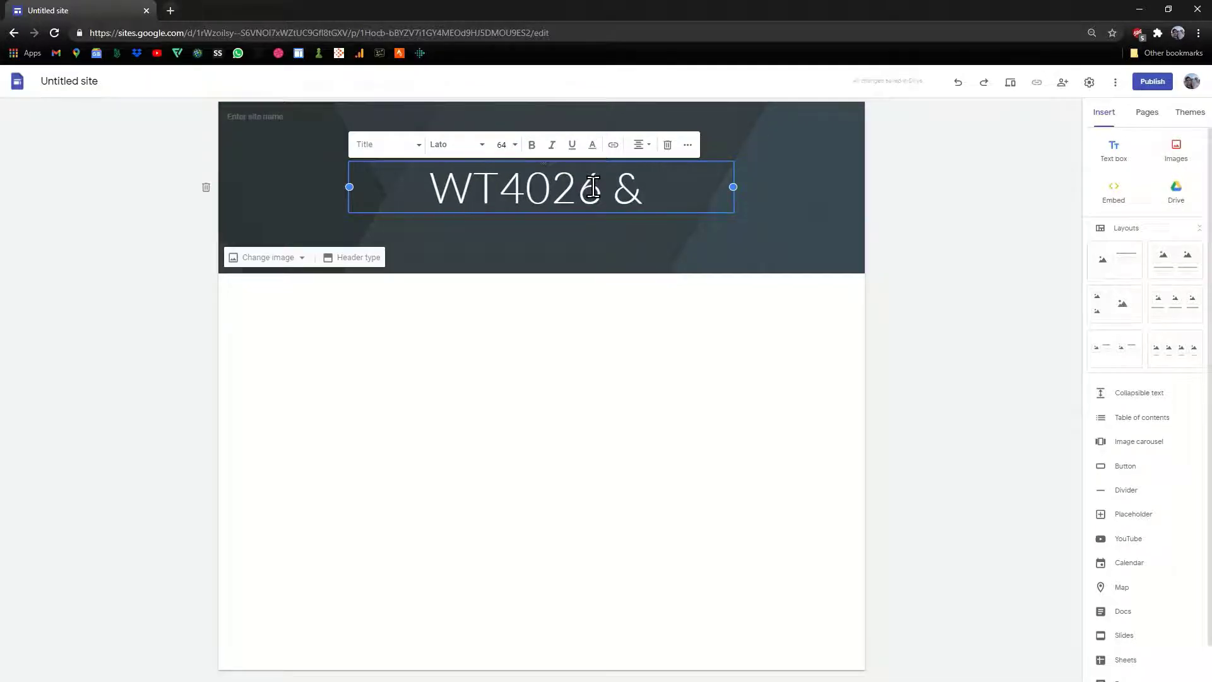
{"action": "type", "text": "WT40"}
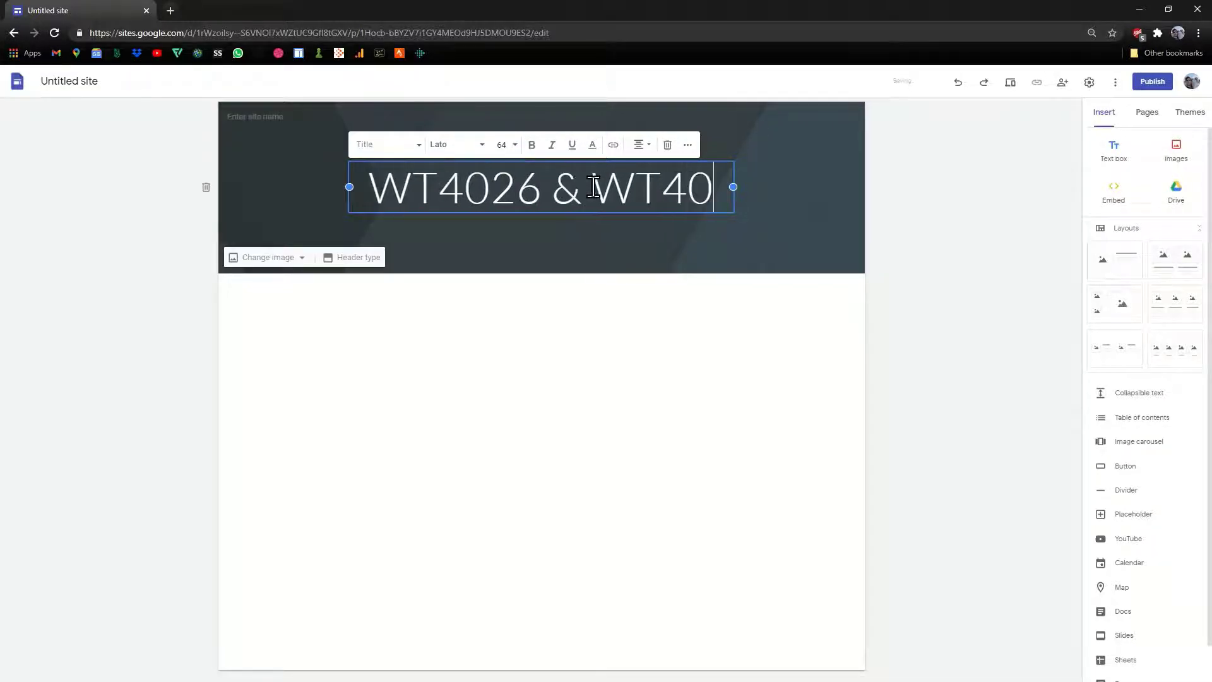
{"action": "type", "text": "36"}
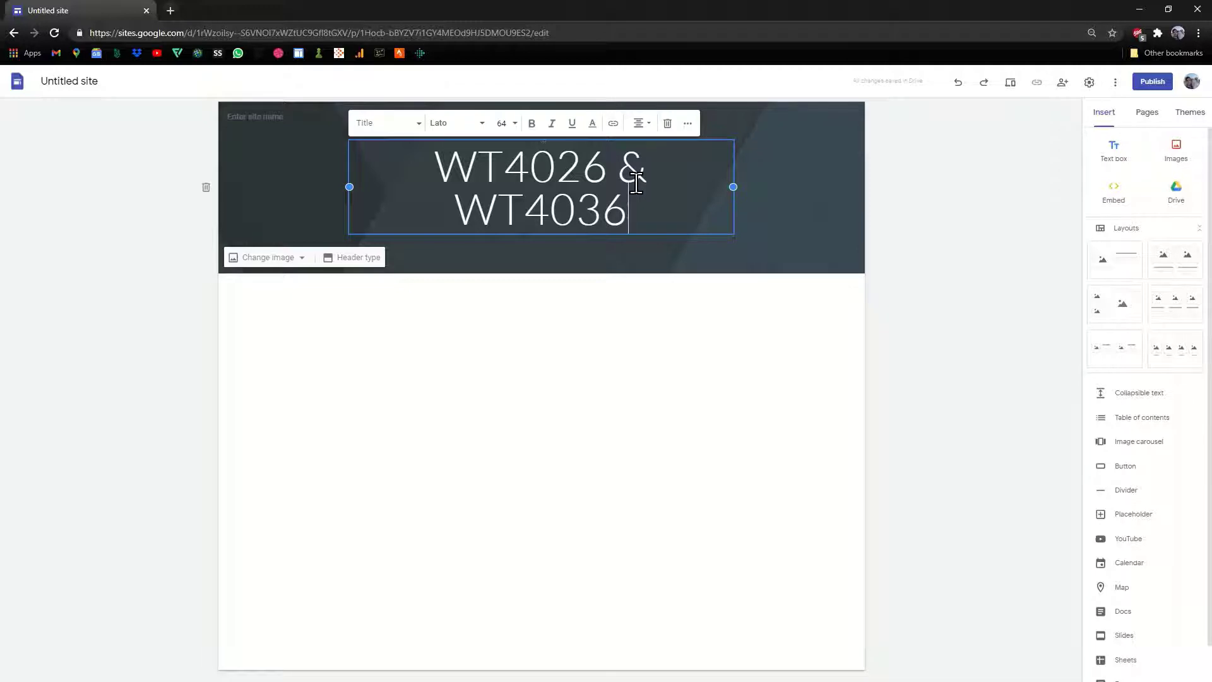
{"action": "left_click_drag", "start_coordinate": [633, 209], "coordinate": [441, 182]}
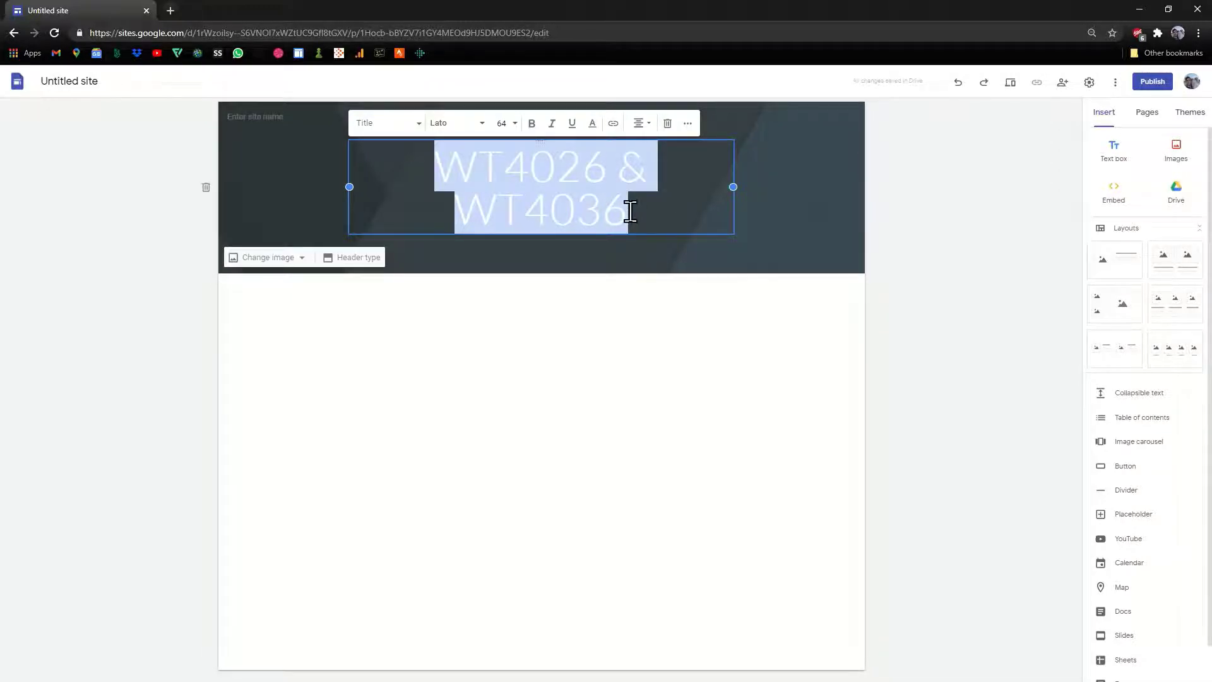
{"action": "left_click", "coordinate": [633, 209]}
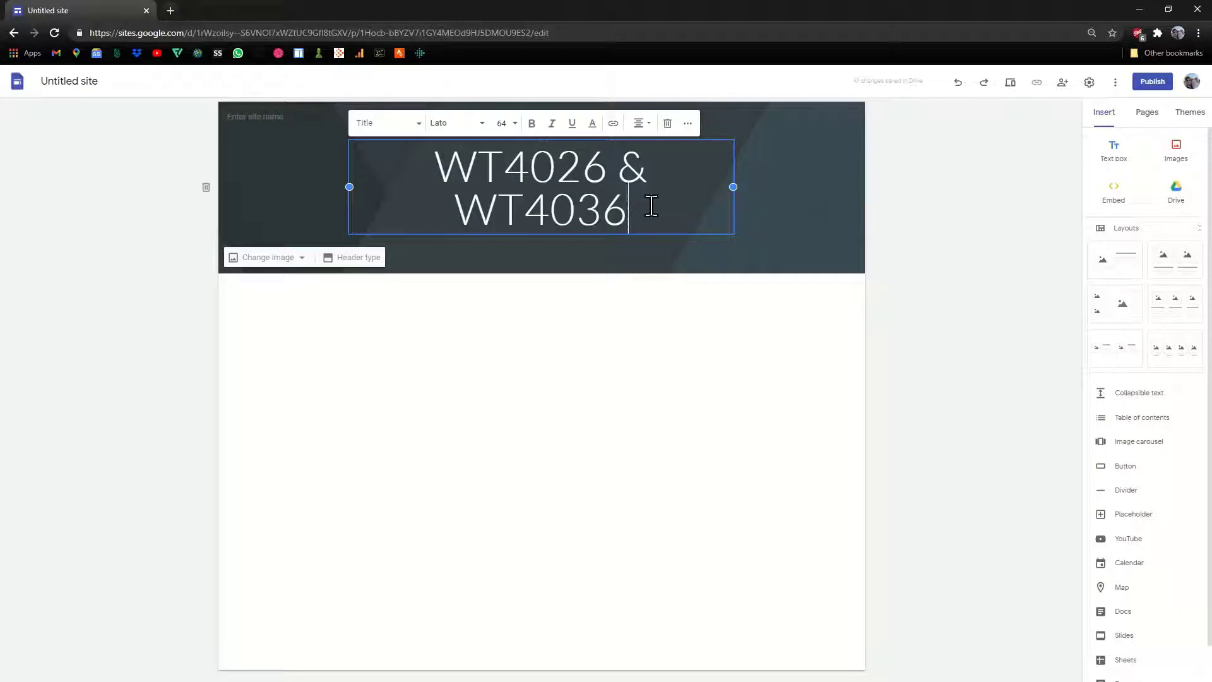
{"action": "left_click", "coordinate": [936, 269]}
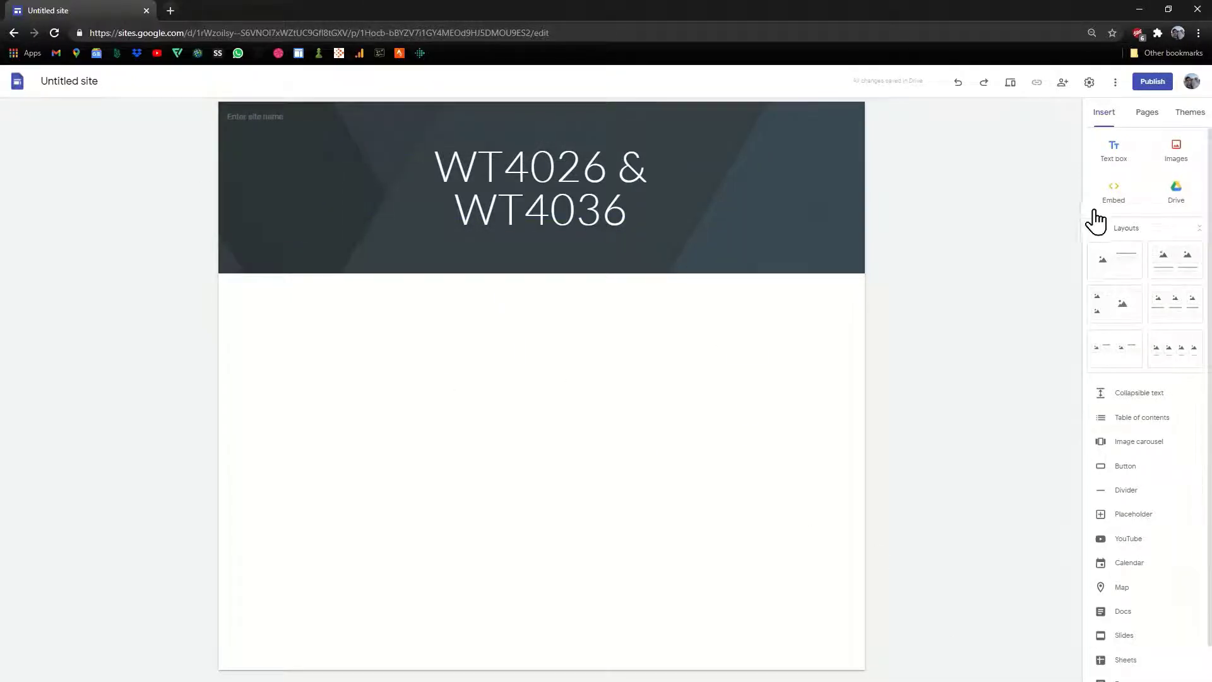
Add a new page named "WT4026" to the site
{"action": "left_click", "coordinate": [1141, 118]}
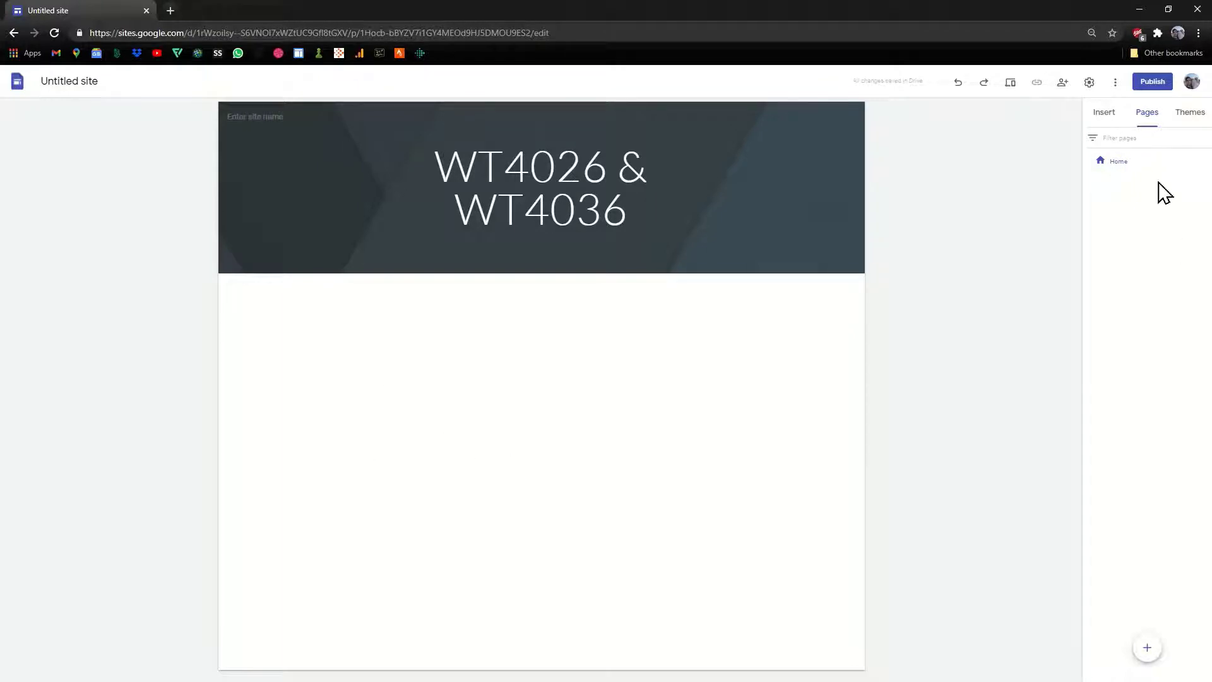
{"action": "left_click", "coordinate": [1149, 649]}
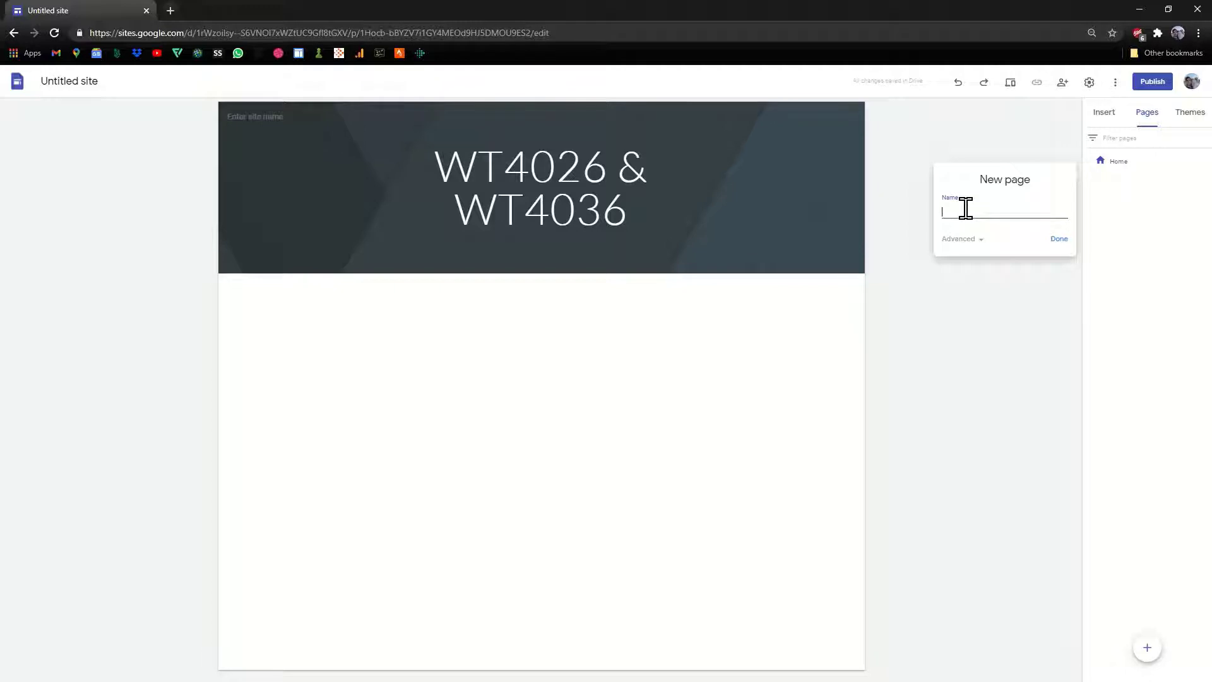
{"action": "type", "text": "WT4026"}
{"action": "left_click", "coordinate": [1058, 239]}
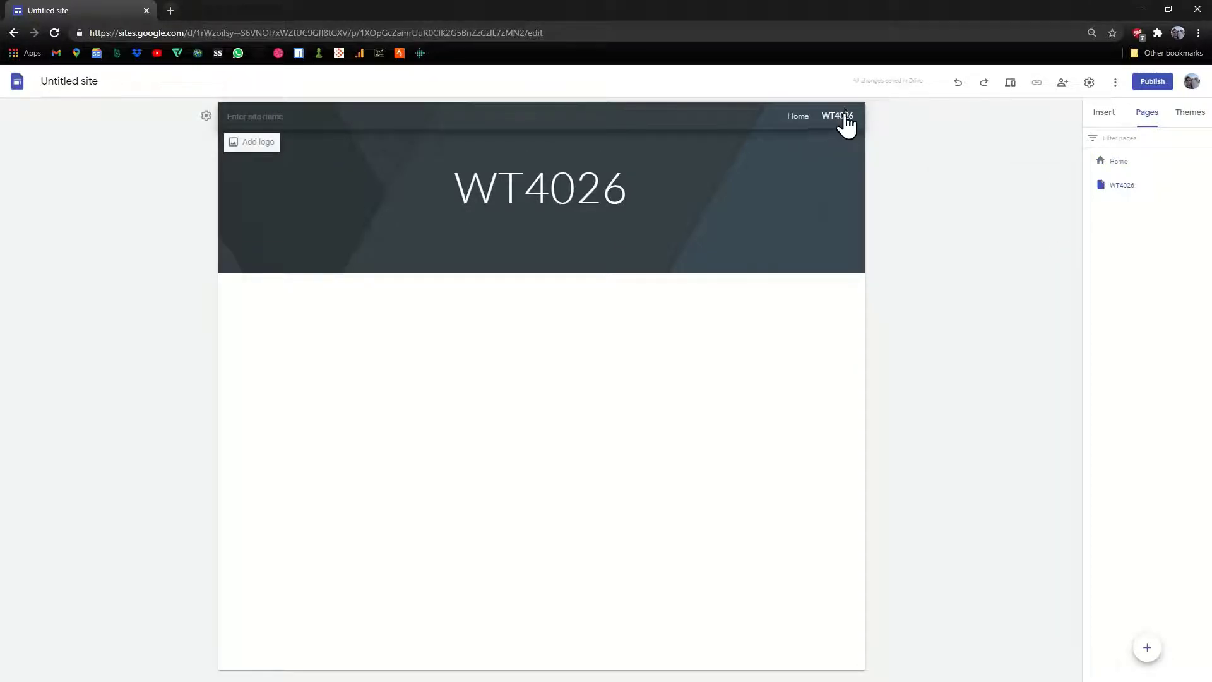
Add another top-level page named "WT4036" to the site
{"action": "left_click", "coordinate": [1147, 646]}
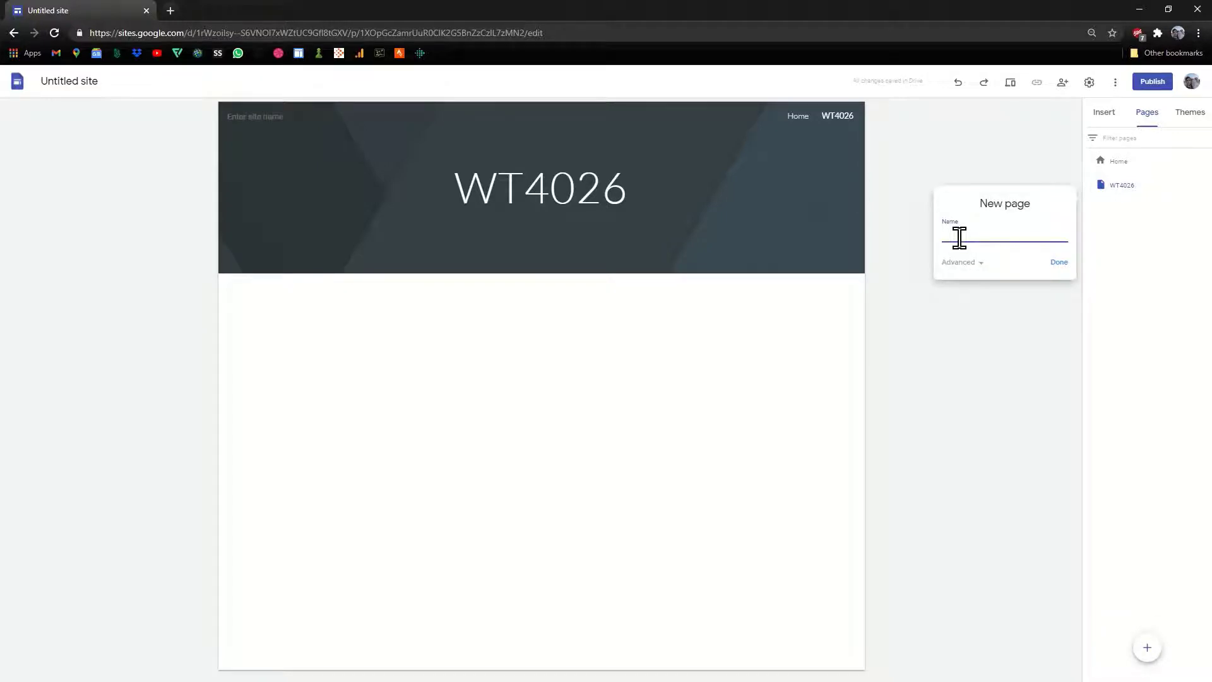
{"action": "type", "text": "WT4036"}
{"action": "left_click", "coordinate": [1057, 264]}
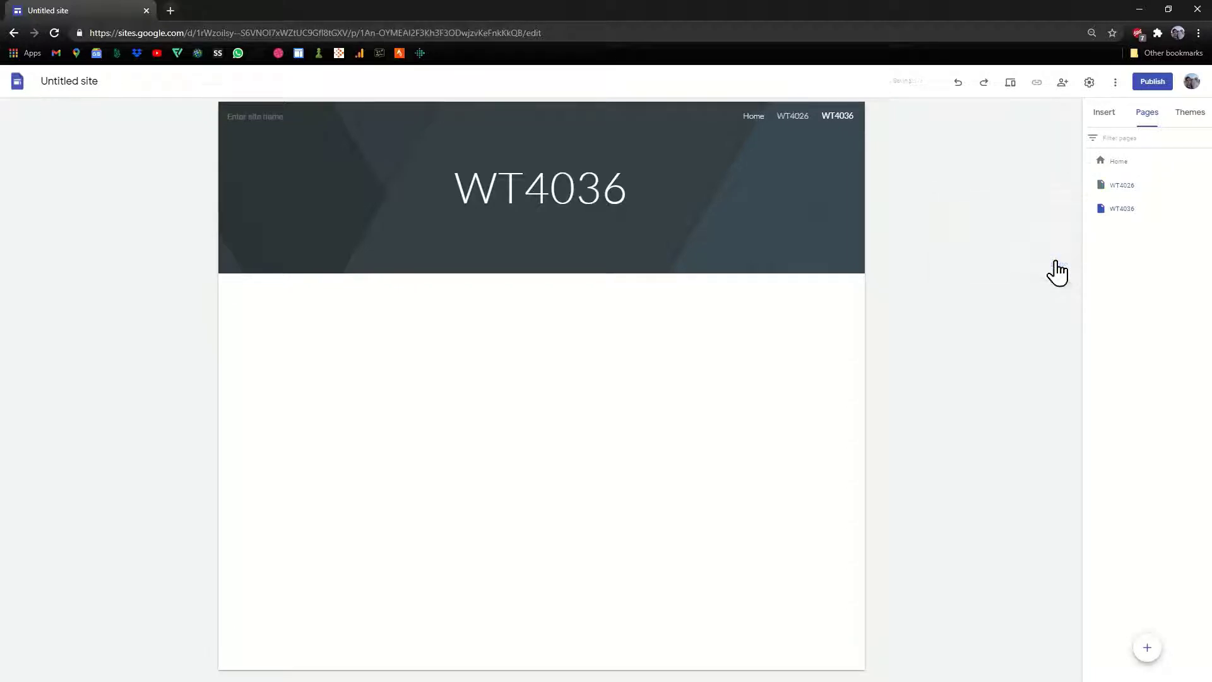
Switch back and forth between the WT4026 and WT4036 pages to check the site navigation, ending on WT4026
{"action": "left_click", "coordinate": [790, 117]}
{"action": "left_click", "coordinate": [835, 116]}
{"action": "left_click", "coordinate": [801, 120]}
{"action": "left_click", "coordinate": [837, 120]}
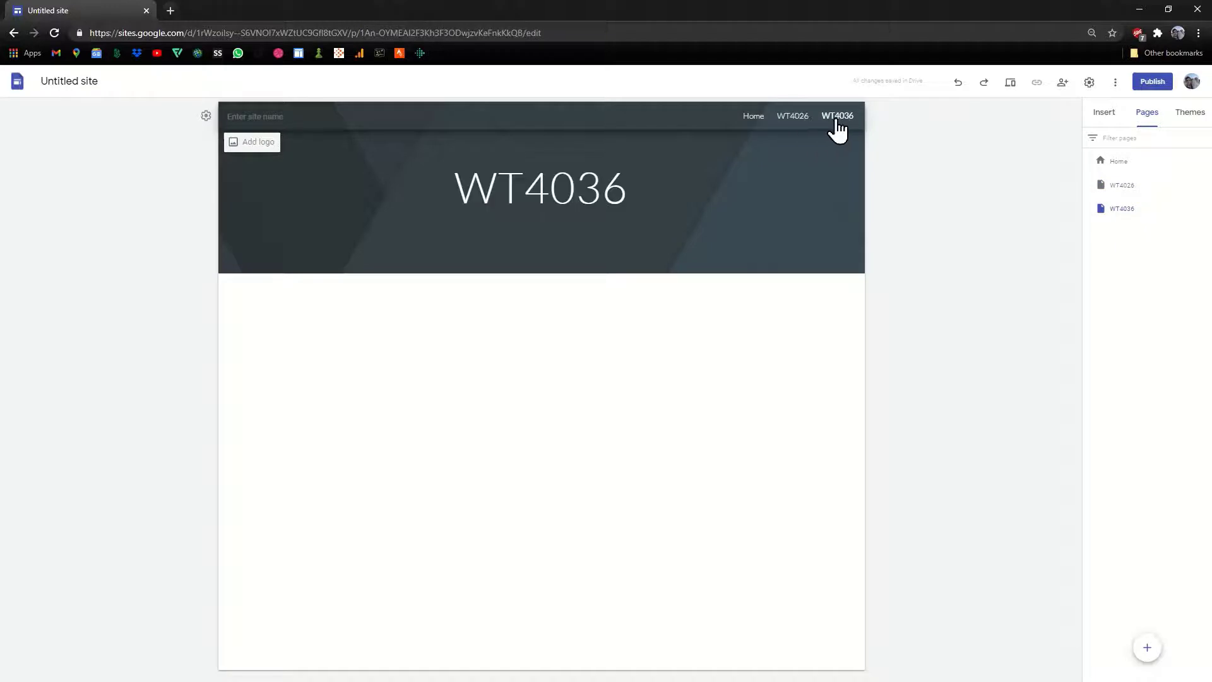
{"action": "left_click", "coordinate": [792, 120]}
{"action": "left_click", "coordinate": [838, 119]}
{"action": "left_click", "coordinate": [790, 120]}
{"action": "left_click", "coordinate": [716, 189]}
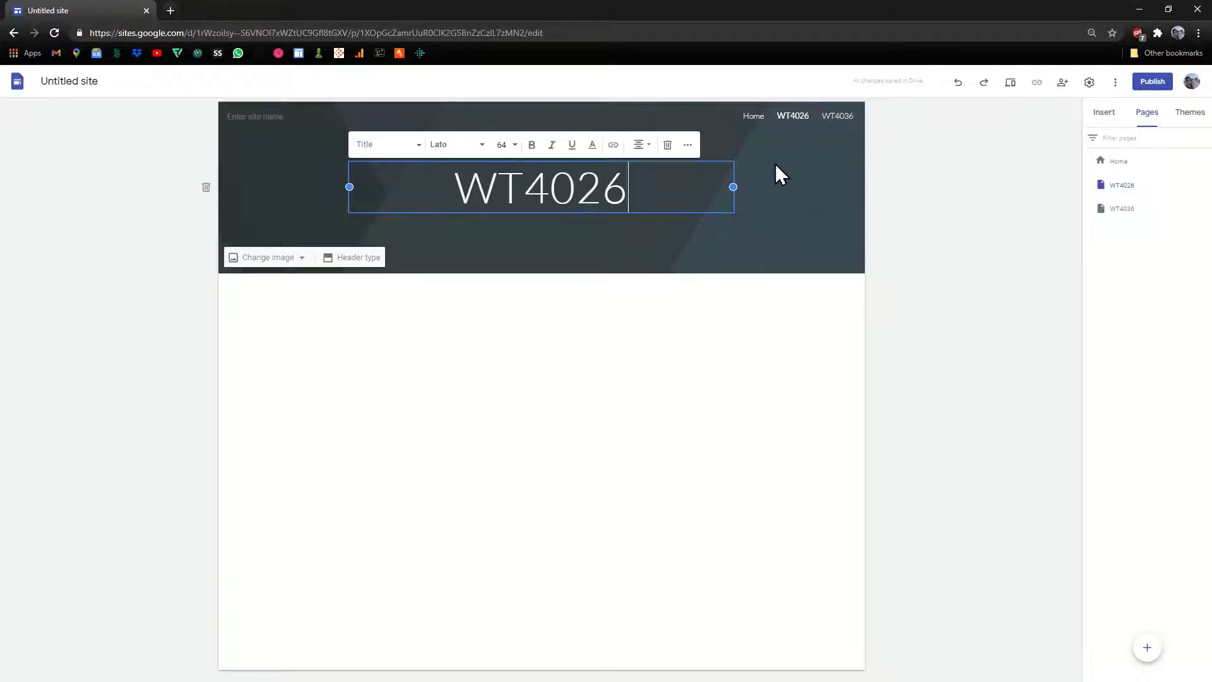
{"action": "left_click", "coordinate": [835, 120]}
{"action": "left_click", "coordinate": [792, 120]}
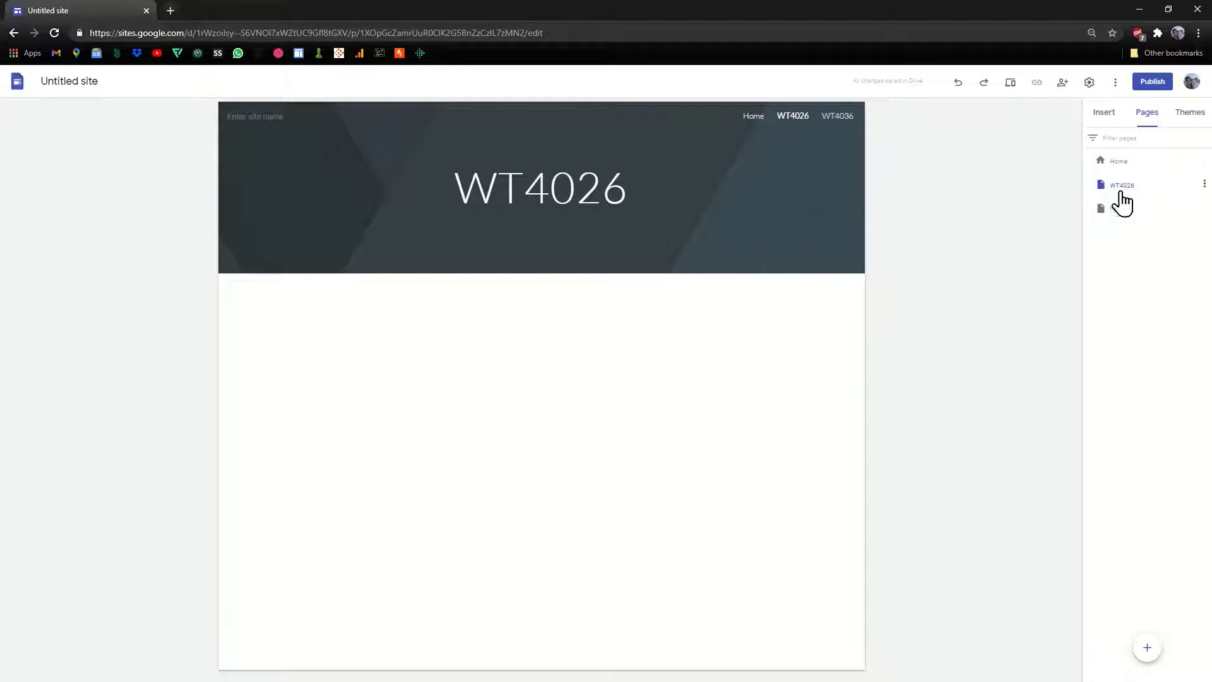
Add a subpage named "Passivhaus Design Portfolio Blog" under the WT4026 page
{"action": "left_click", "coordinate": [1203, 185]}
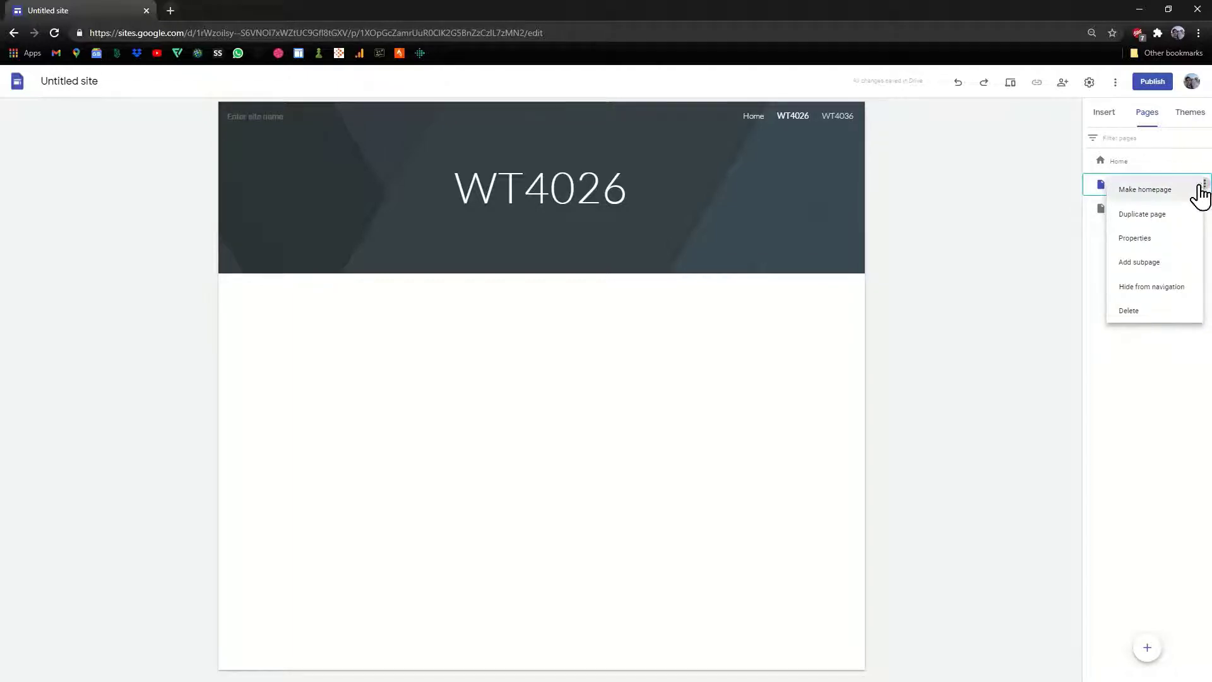
{"action": "left_click", "coordinate": [1161, 265]}
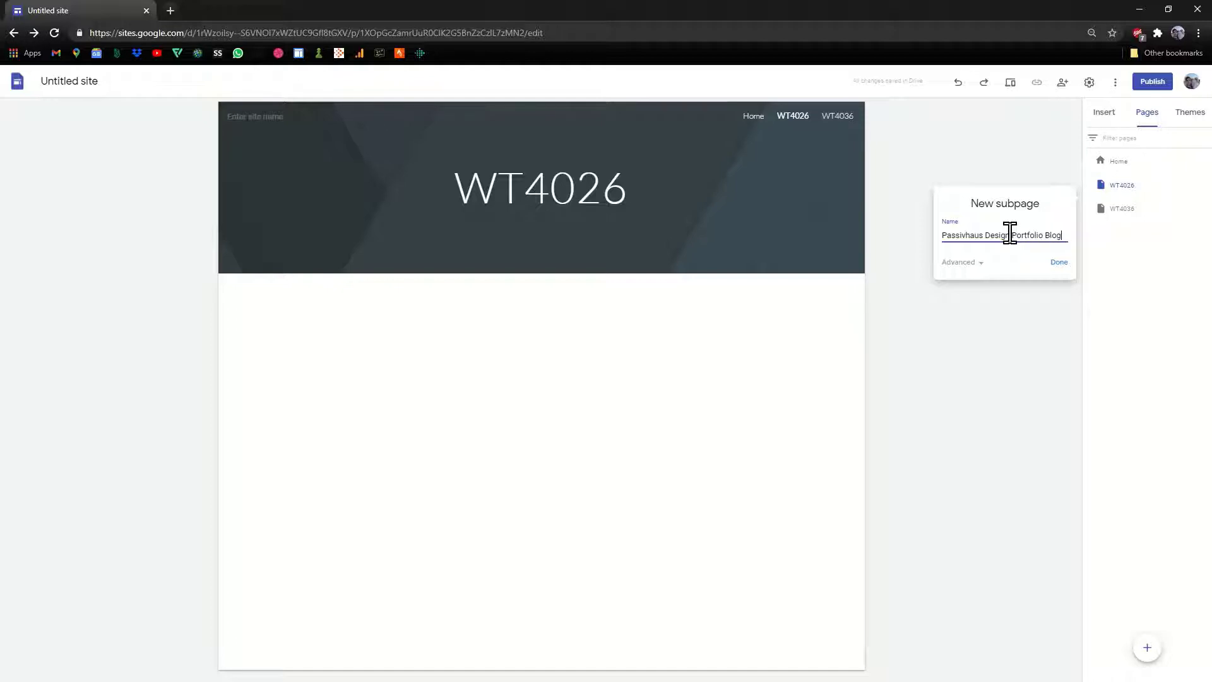
{"action": "left_click", "coordinate": [1058, 262]}
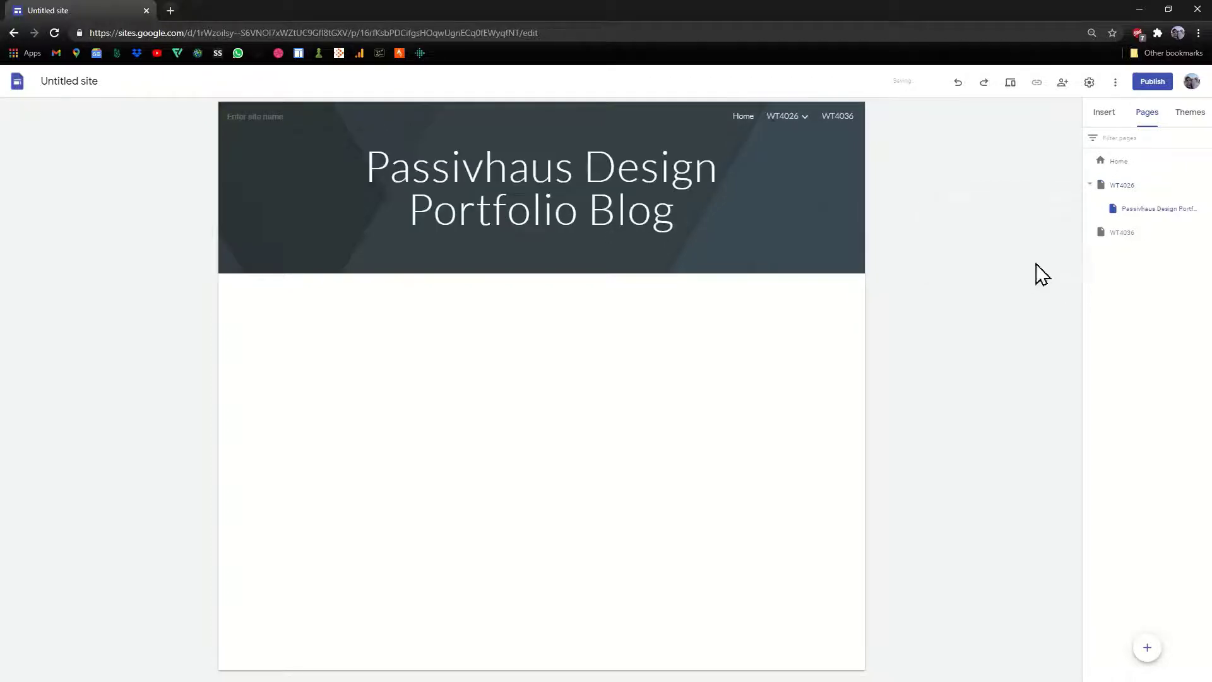
{"action": "mouse_move", "coordinate": [808, 136]}
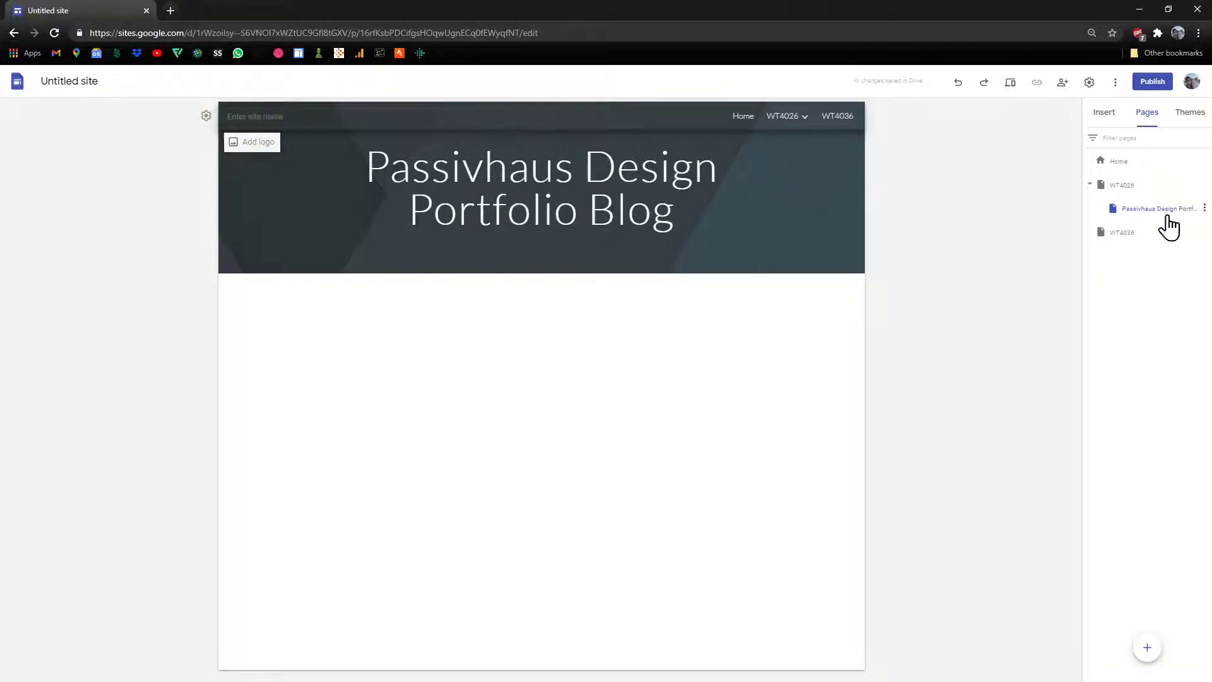
Add a subpage named "Design Proposal Presentation" under the WT4026 page
{"action": "left_click", "coordinate": [1204, 184]}
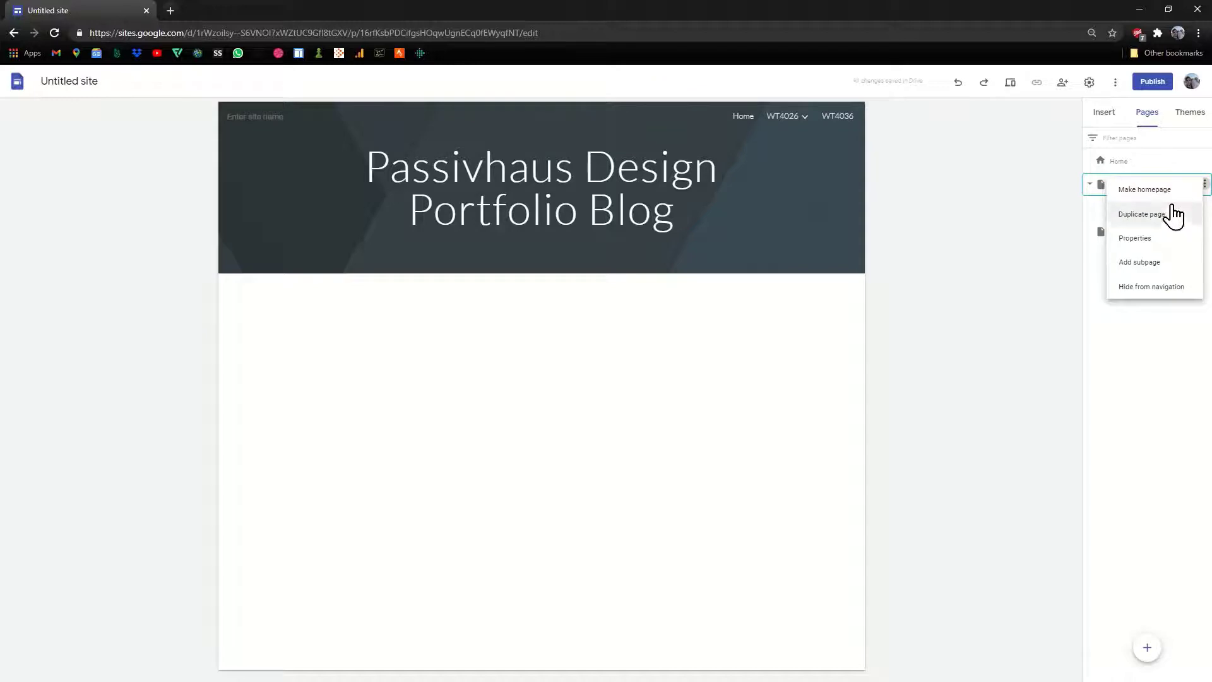
{"action": "left_click", "coordinate": [1155, 263]}
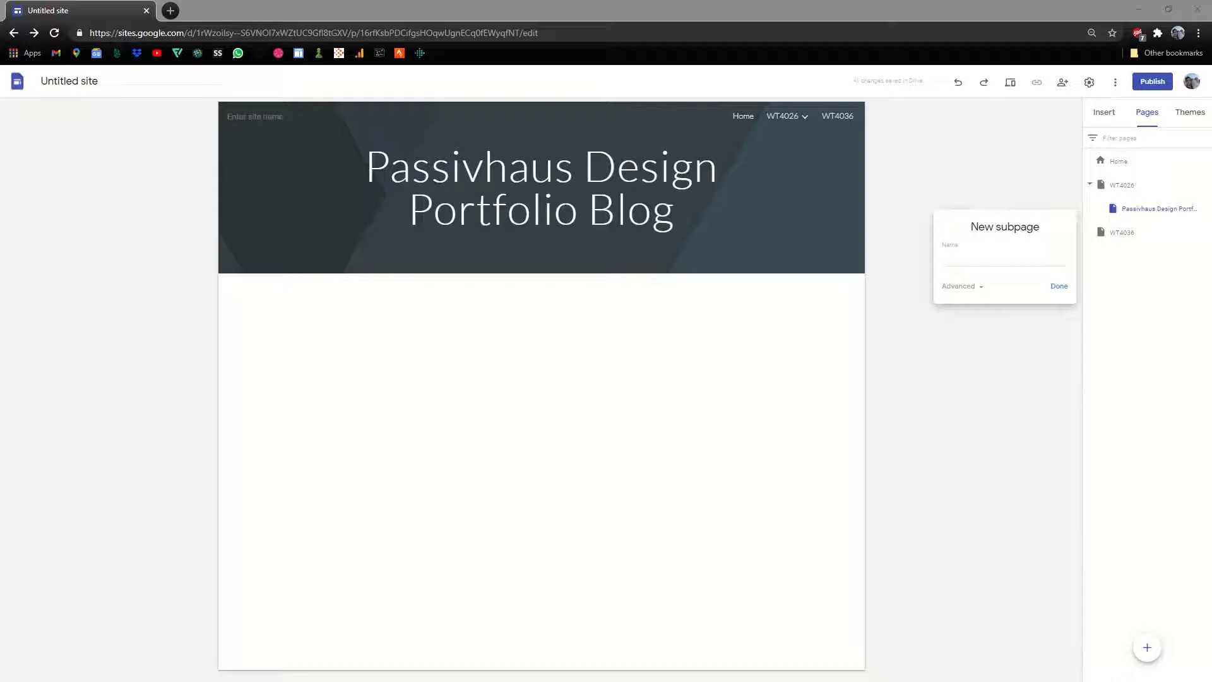
{"action": "left_click", "coordinate": [953, 257]}
{"action": "type", "text": "Design Proposal Presentation"}
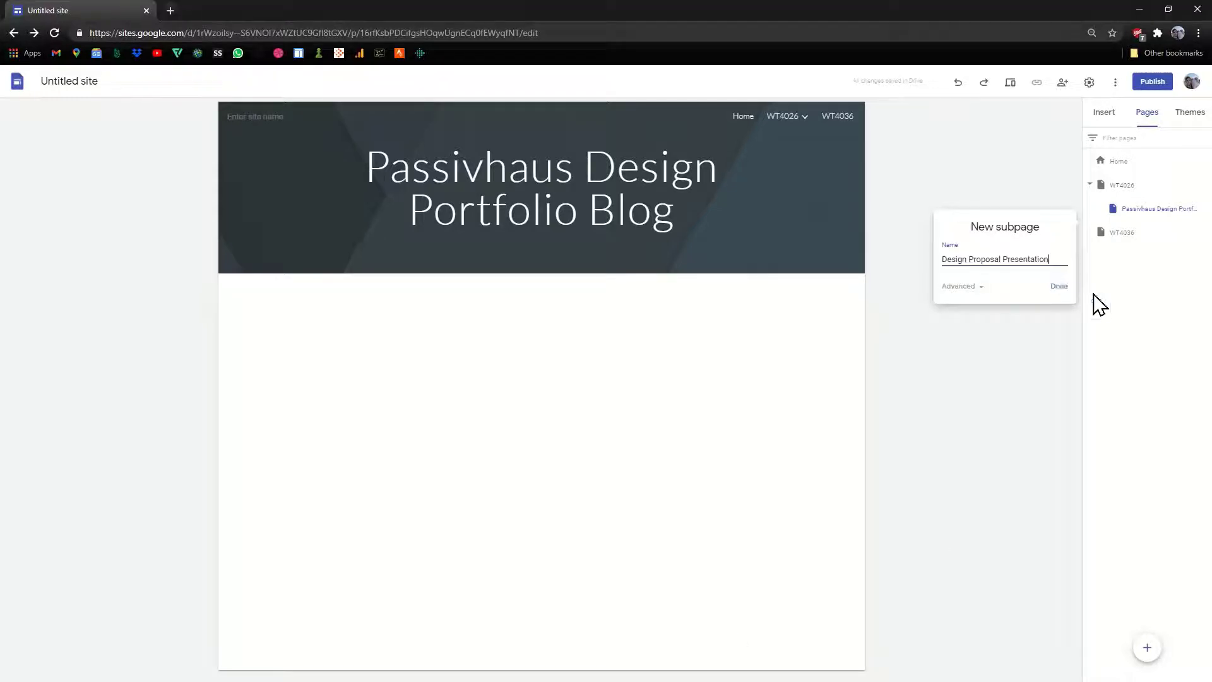
{"action": "left_click", "coordinate": [1058, 287]}
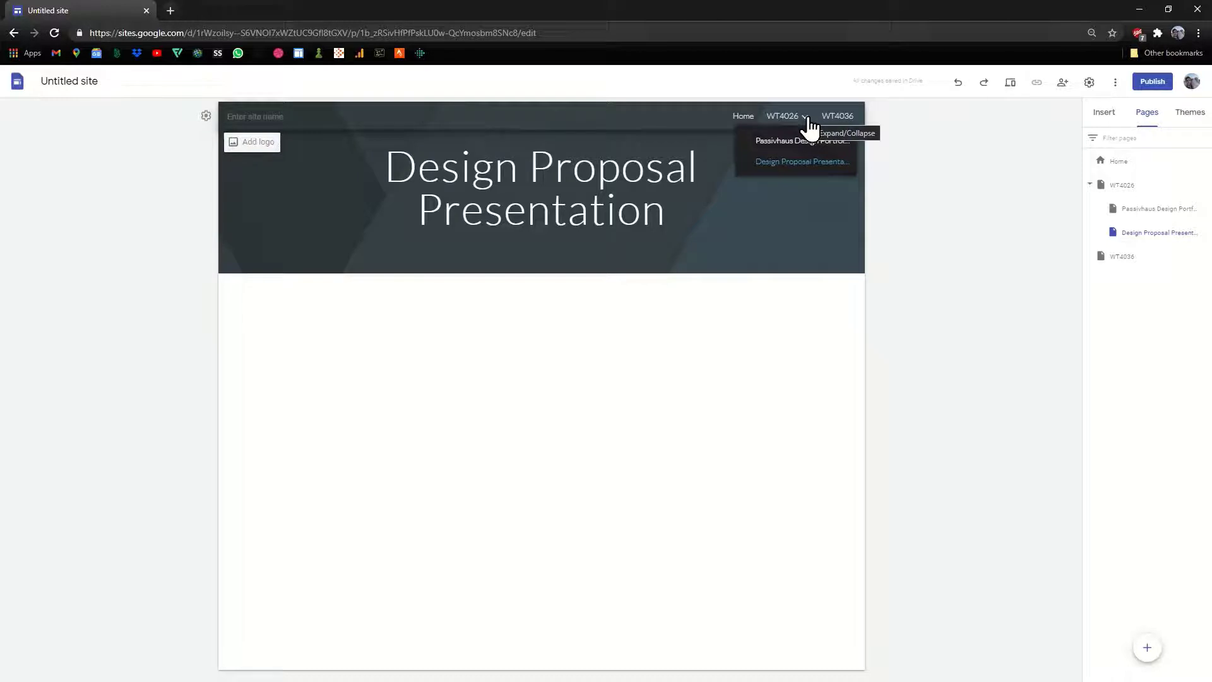
{"action": "mouse_move", "coordinate": [793, 162]}
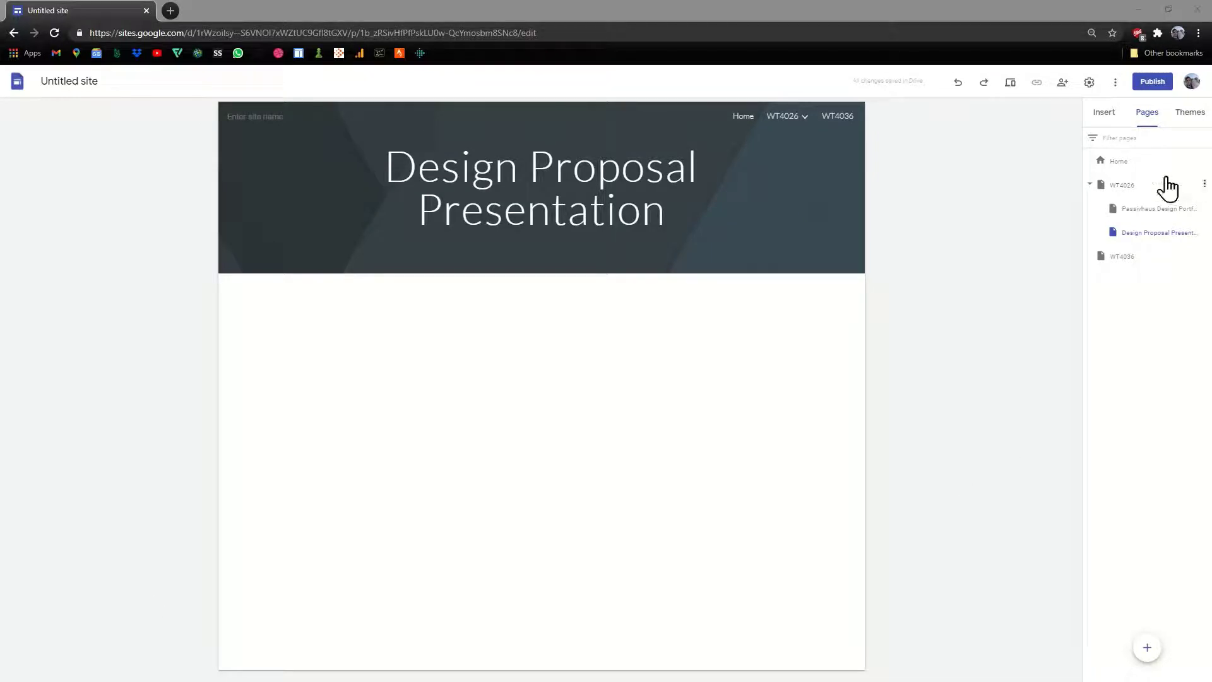
Add a subpage named "Floor Plans" under the WT4026 page
{"action": "left_click", "coordinate": [1204, 185]}
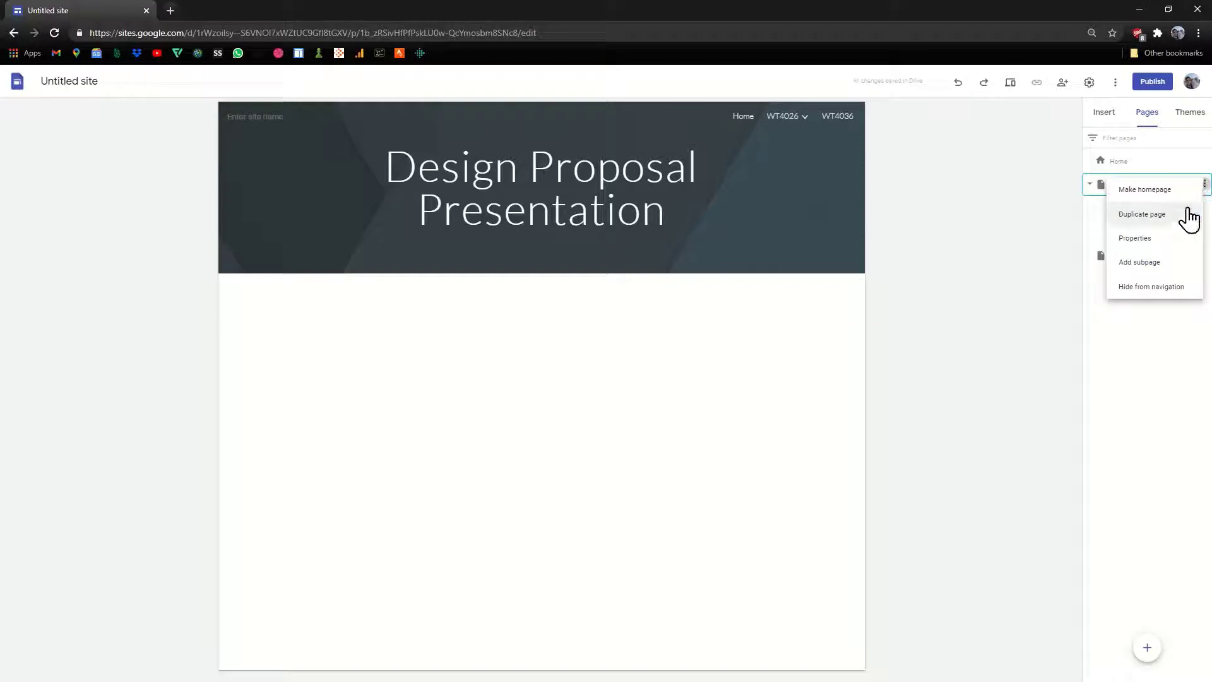
{"action": "left_click", "coordinate": [1145, 262]}
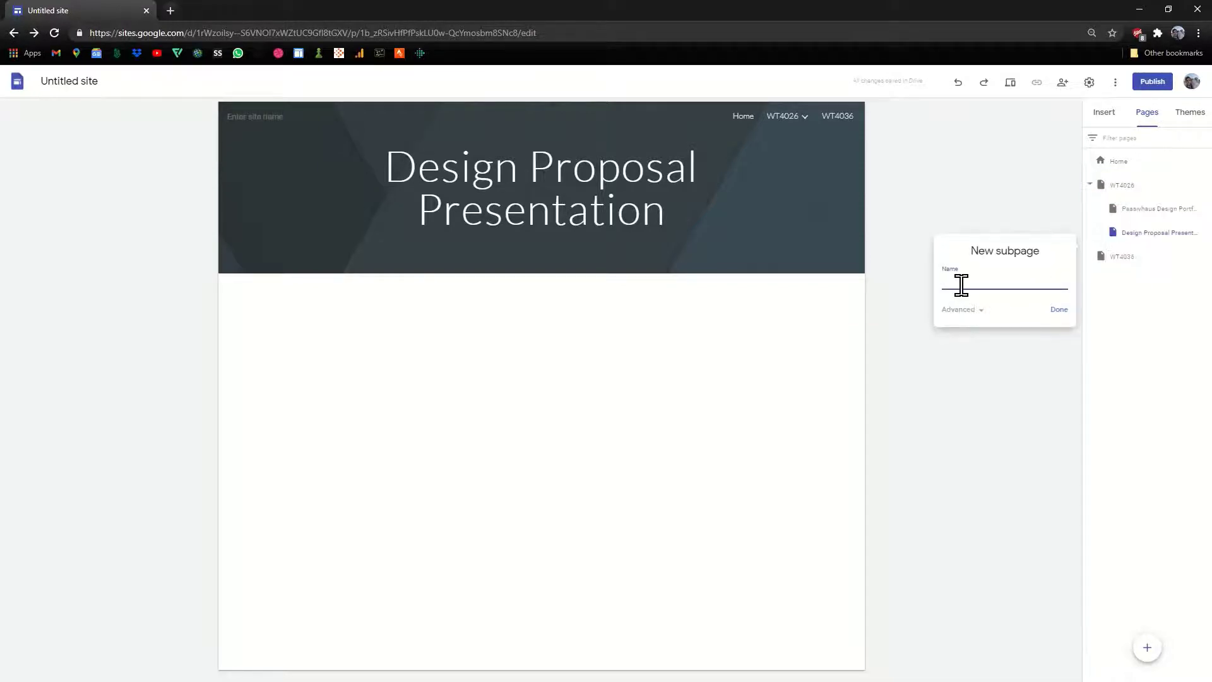
{"action": "type", "text": "Floor Plans"}
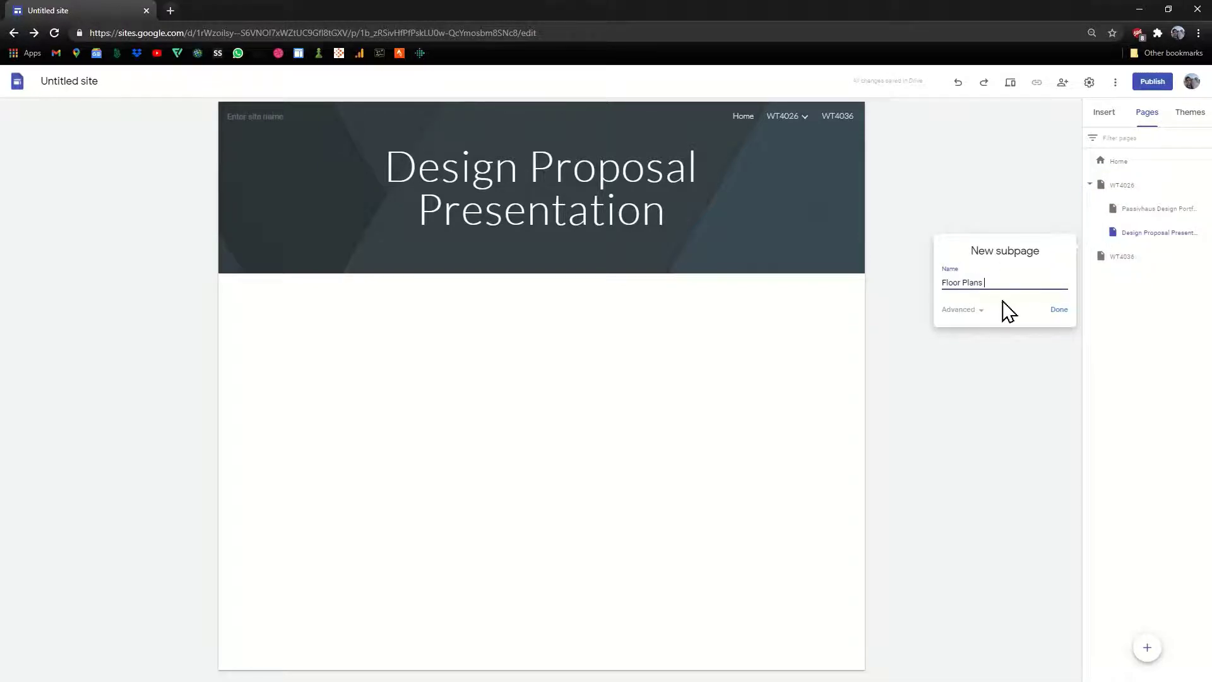
{"action": "left_click", "coordinate": [1059, 309]}
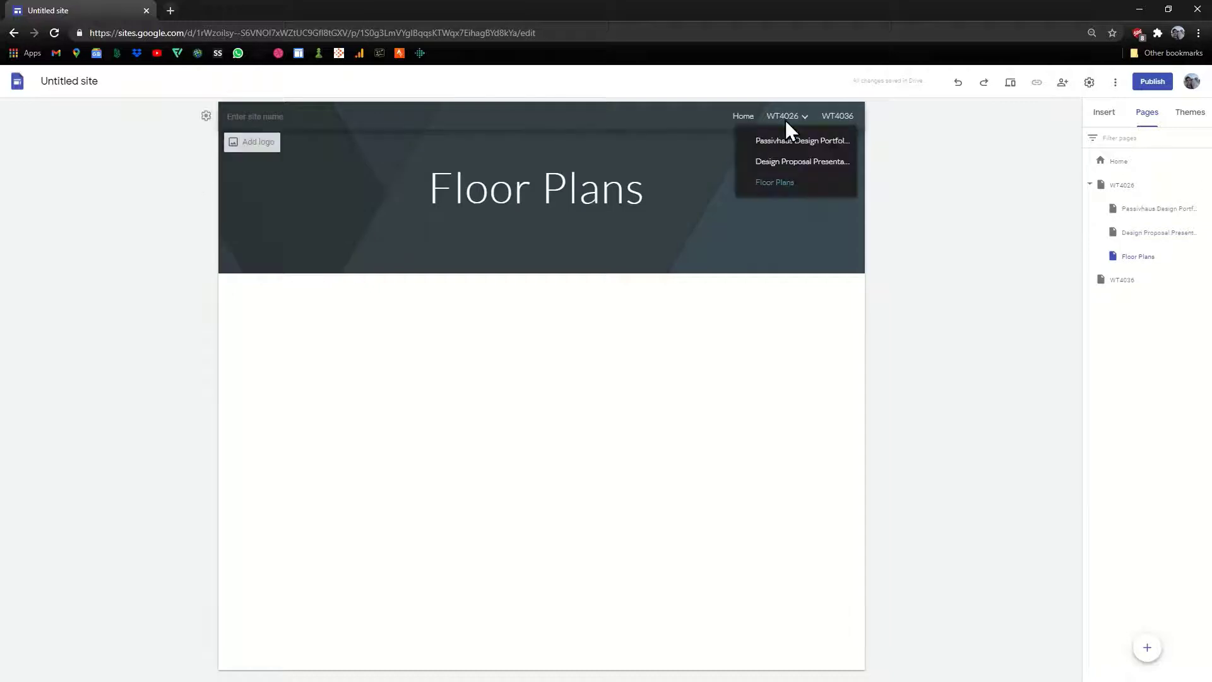
View the Design Proposal Presentation subpage and the Passivhaus Design Portfolio Blog subpage through the site's own WT4026 navigation
{"action": "left_click", "coordinate": [798, 161]}
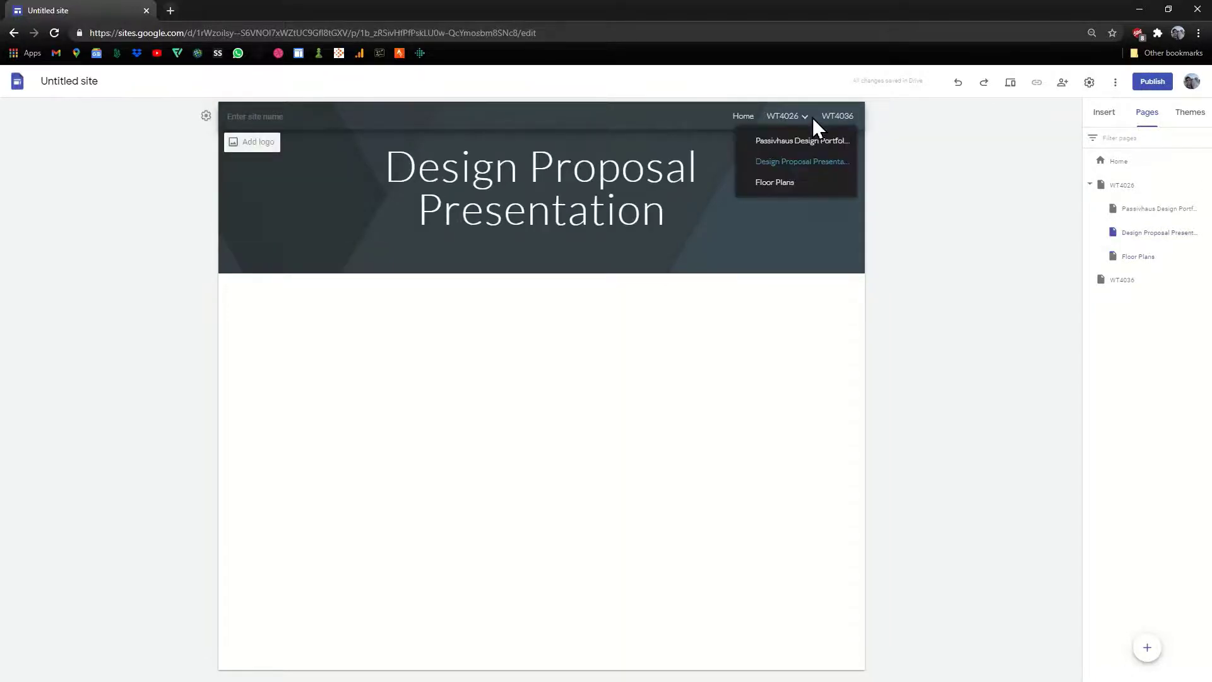
{"action": "left_click", "coordinate": [788, 146]}
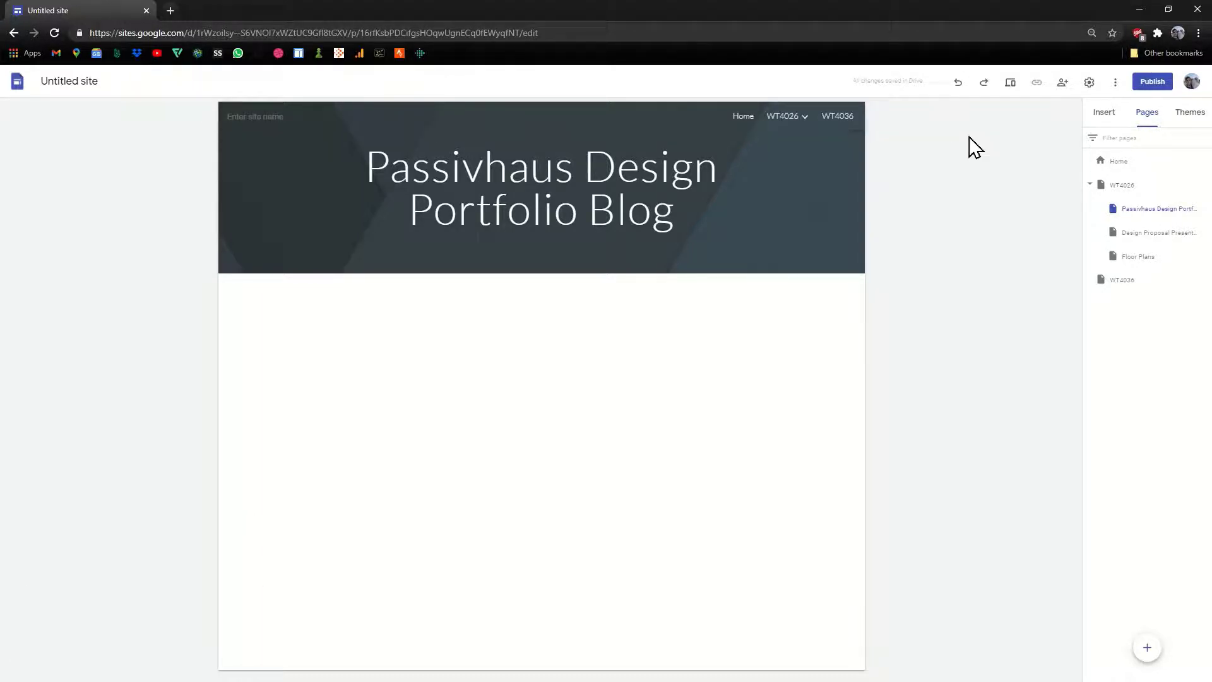
Add a subpage named "Urban Design Portfolio" under the WT4036 page
{"action": "left_click", "coordinate": [1203, 280]}
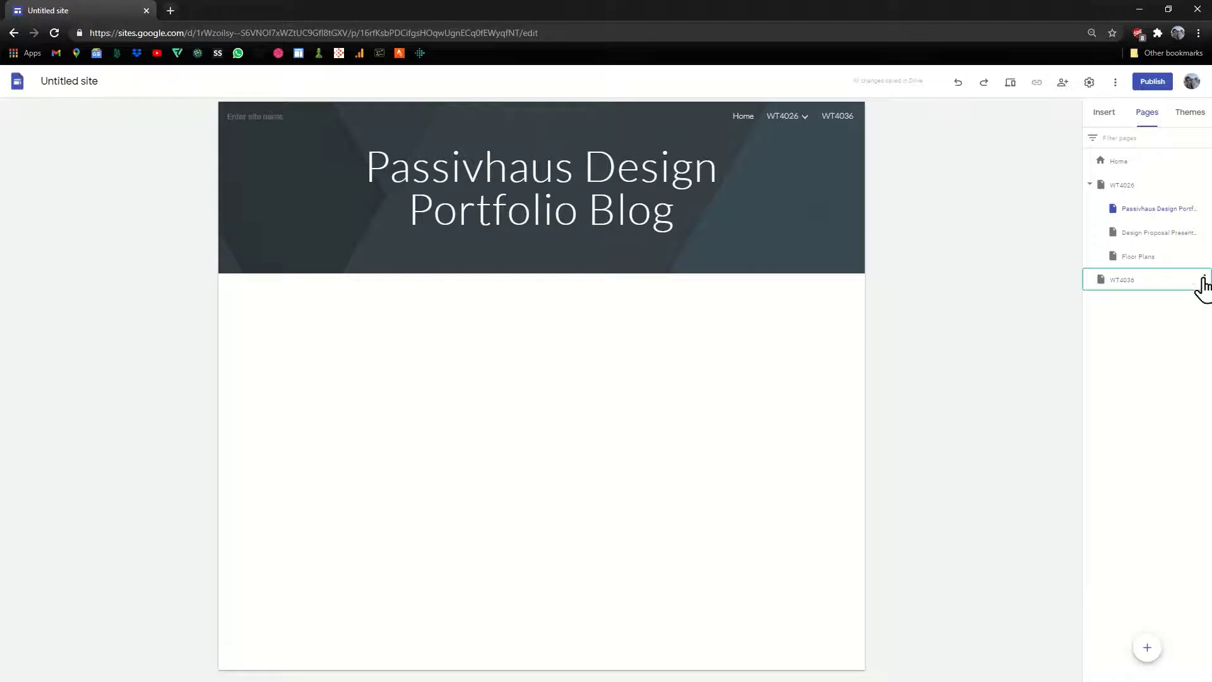
{"action": "left_click", "coordinate": [1141, 364]}
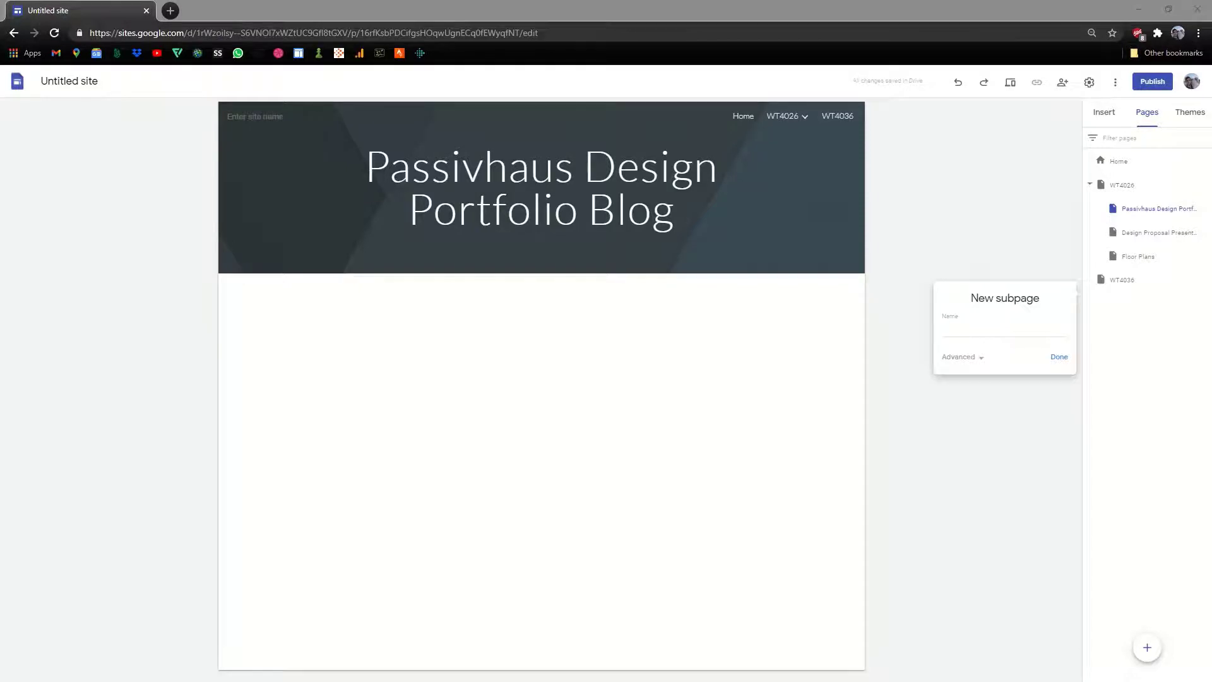
{"action": "left_click", "coordinate": [955, 330]}
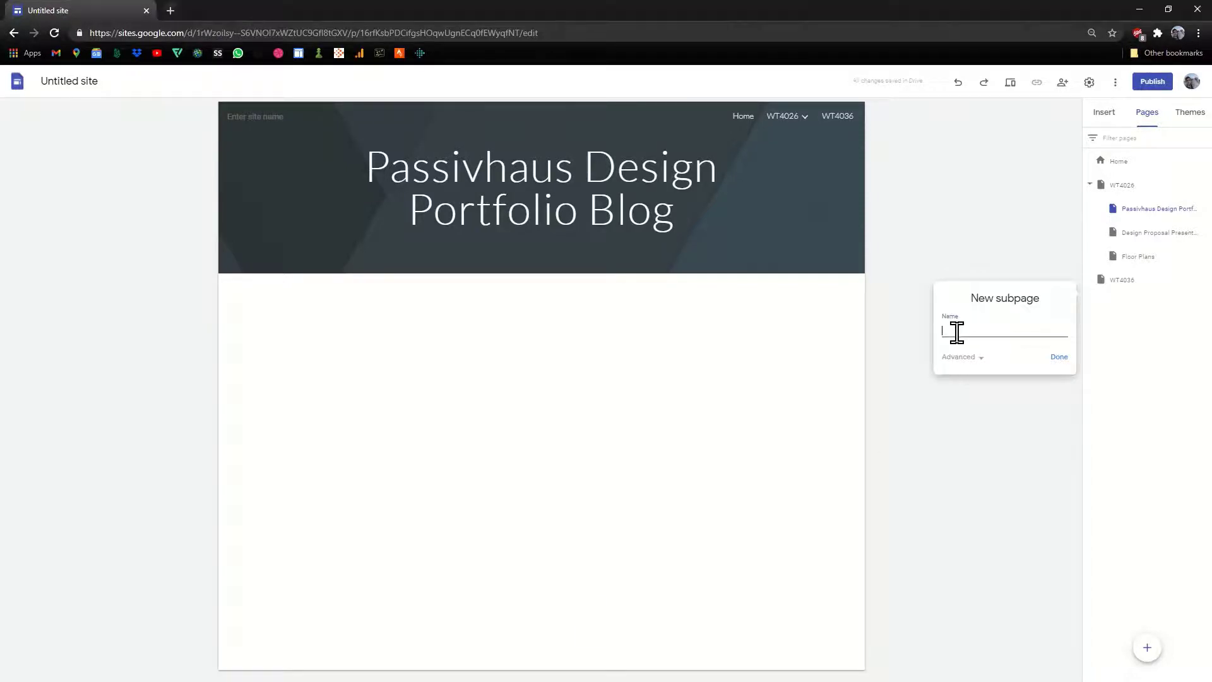
{"action": "type", "text": "Urban Design Portfolio"}
{"action": "left_click", "coordinate": [1059, 357]}
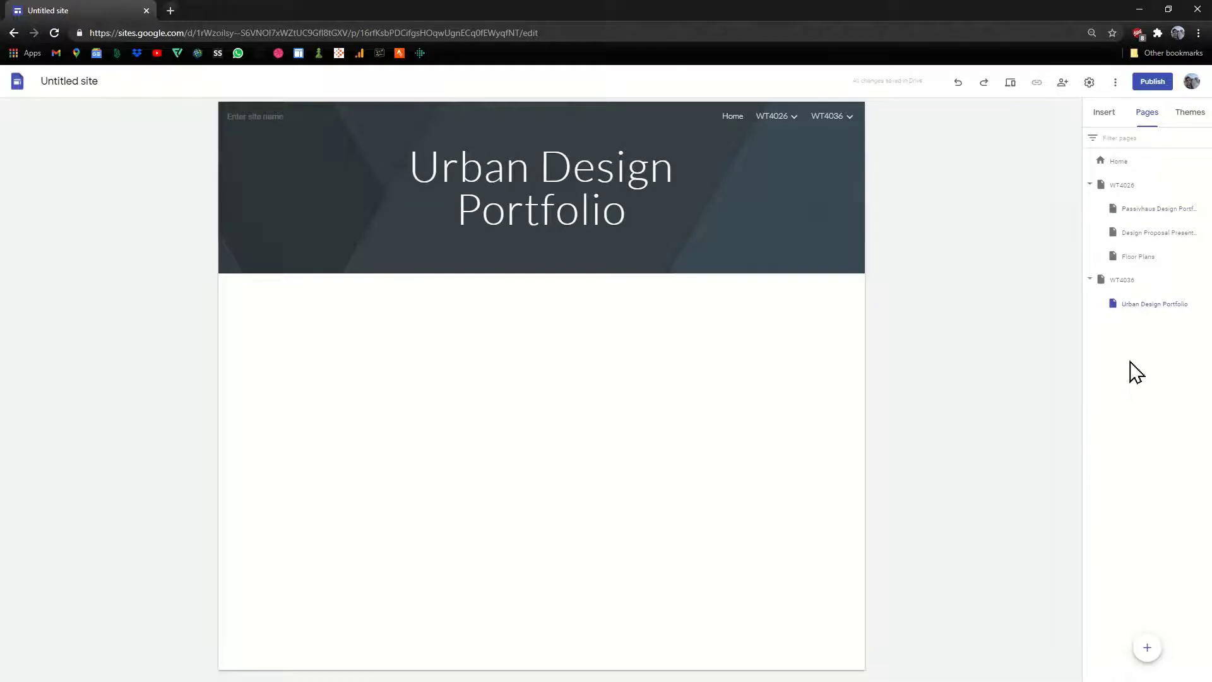
Open the Passivhaus Design Portfolio Blog subpage through the site's WT4026 navigation and show the content elements available for insertion
{"action": "mouse_move", "coordinate": [846, 122]}
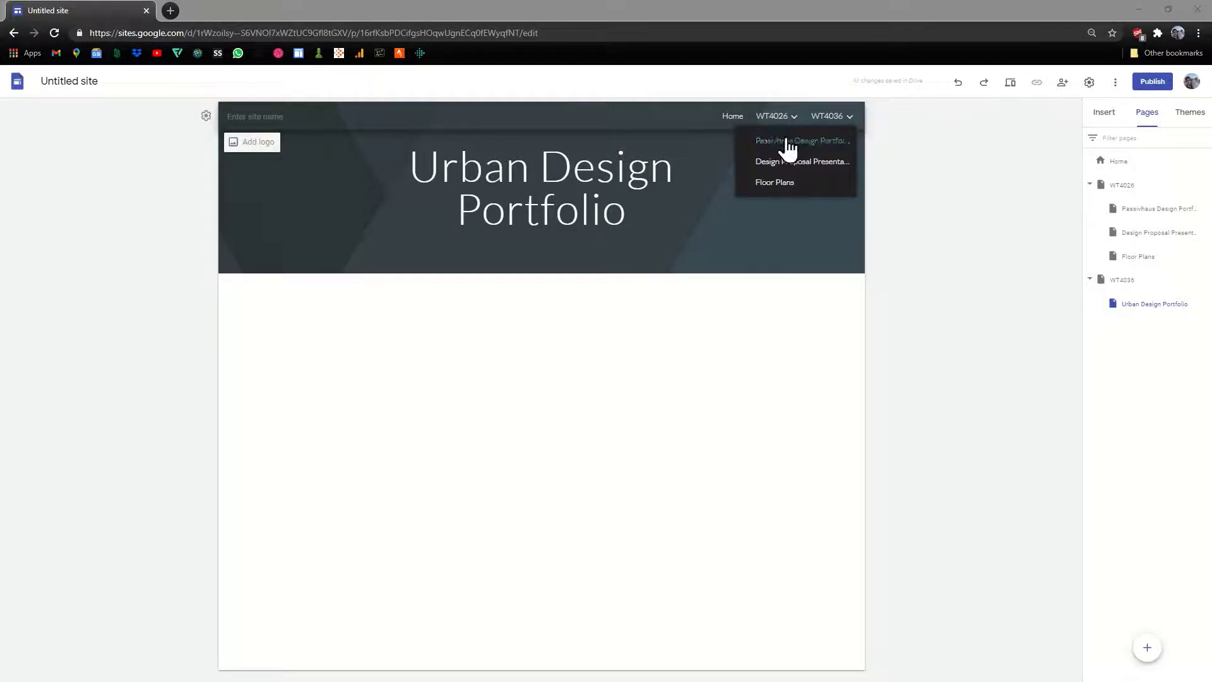
{"action": "left_click", "coordinate": [789, 140]}
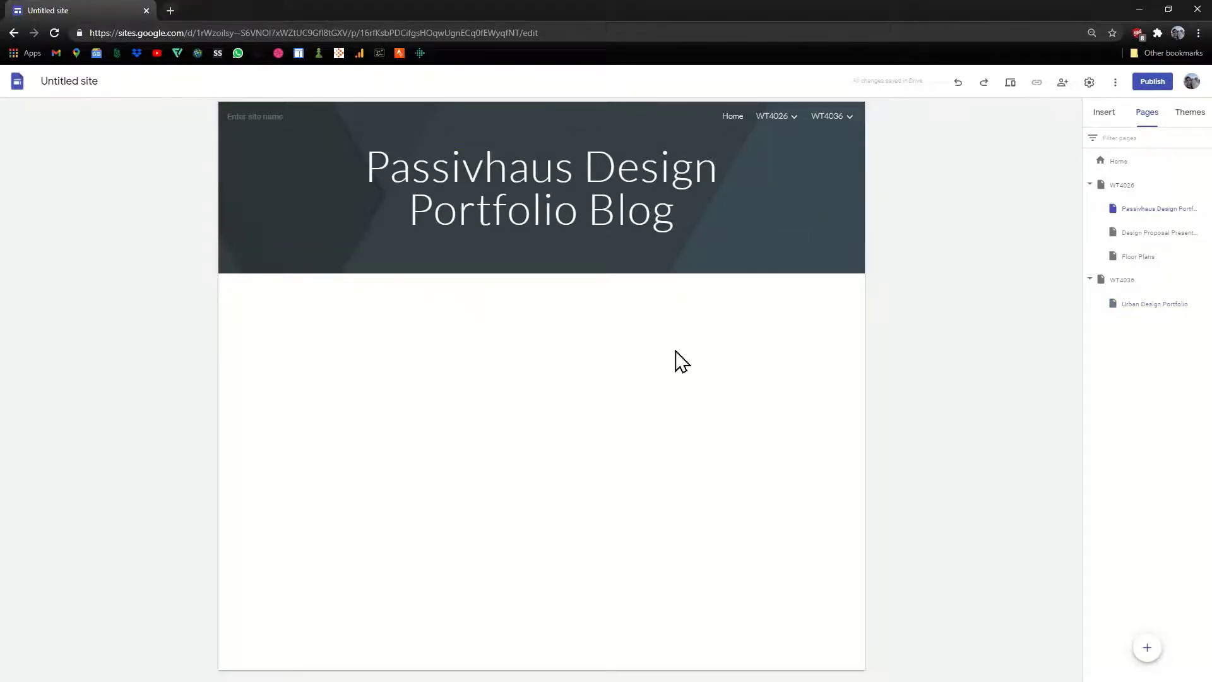
{"action": "left_click", "coordinate": [1101, 113]}
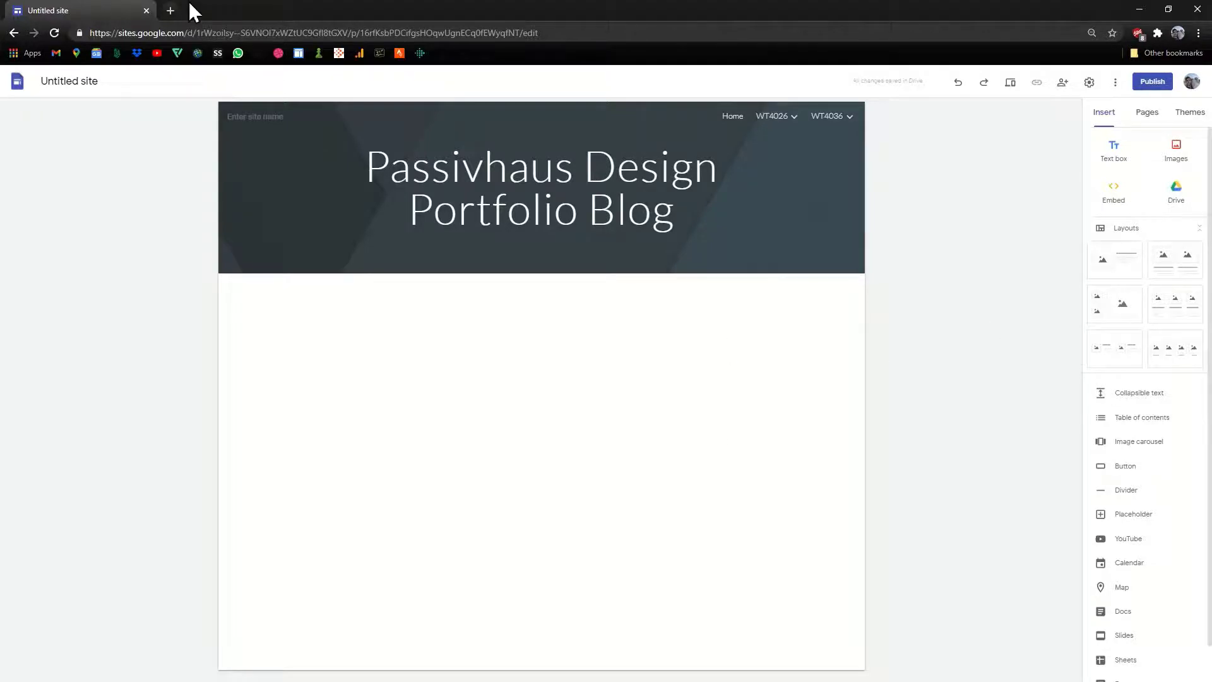
Open Blogger in a new browser tab from the Google apps list
{"action": "left_click", "coordinate": [174, 10]}
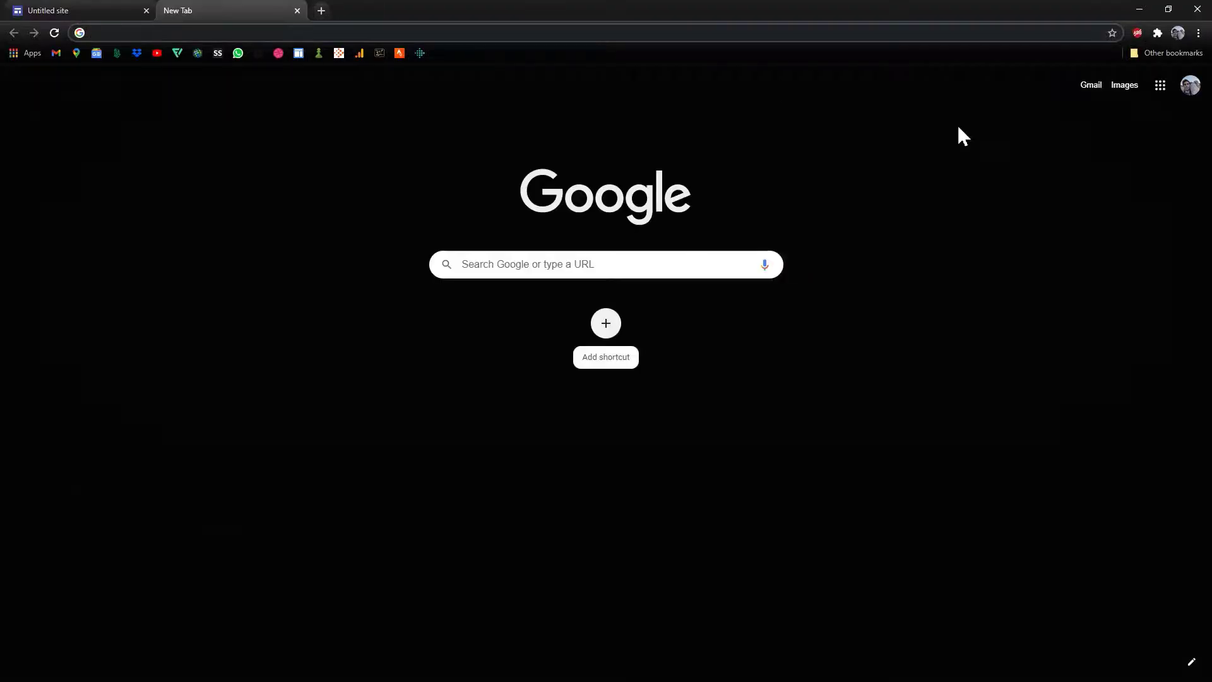
{"action": "left_click", "coordinate": [1160, 85]}
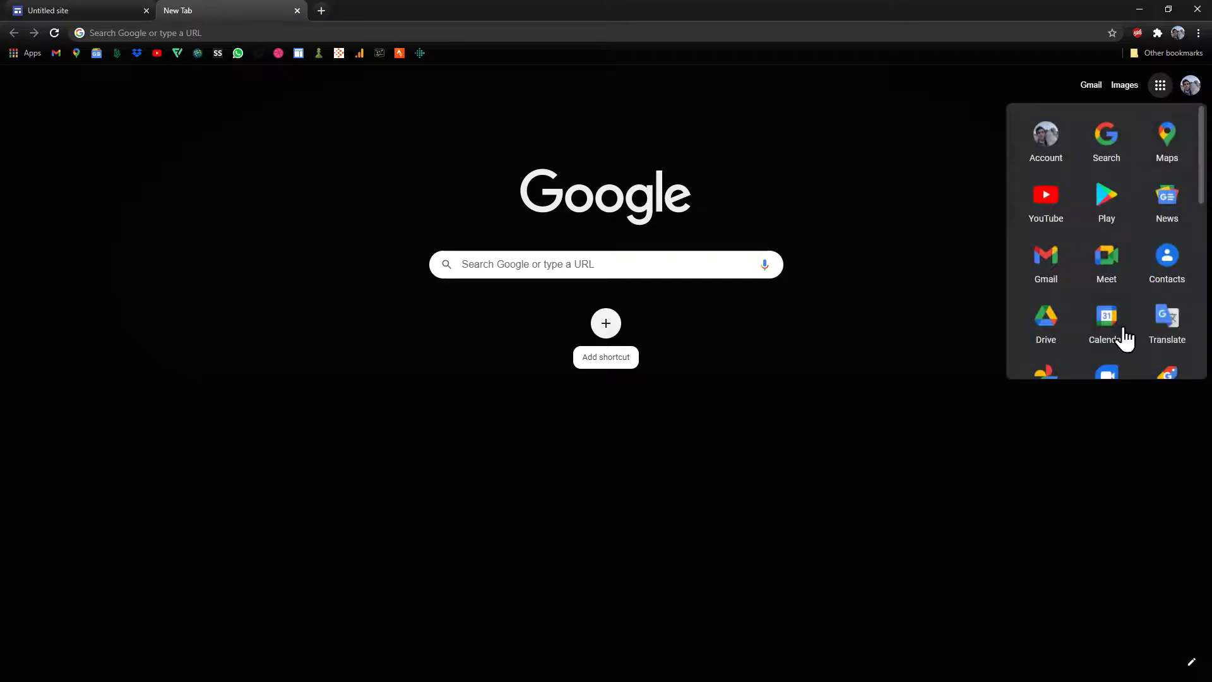
{"action": "scroll", "coordinate": [1127, 297], "scroll_direction": "down", "scroll_amount": 1}
{"action": "scroll", "coordinate": [1126, 289], "scroll_direction": "down", "scroll_amount": 1}
{"action": "scroll", "coordinate": [1125, 287], "scroll_direction": "down", "scroll_amount": 4}
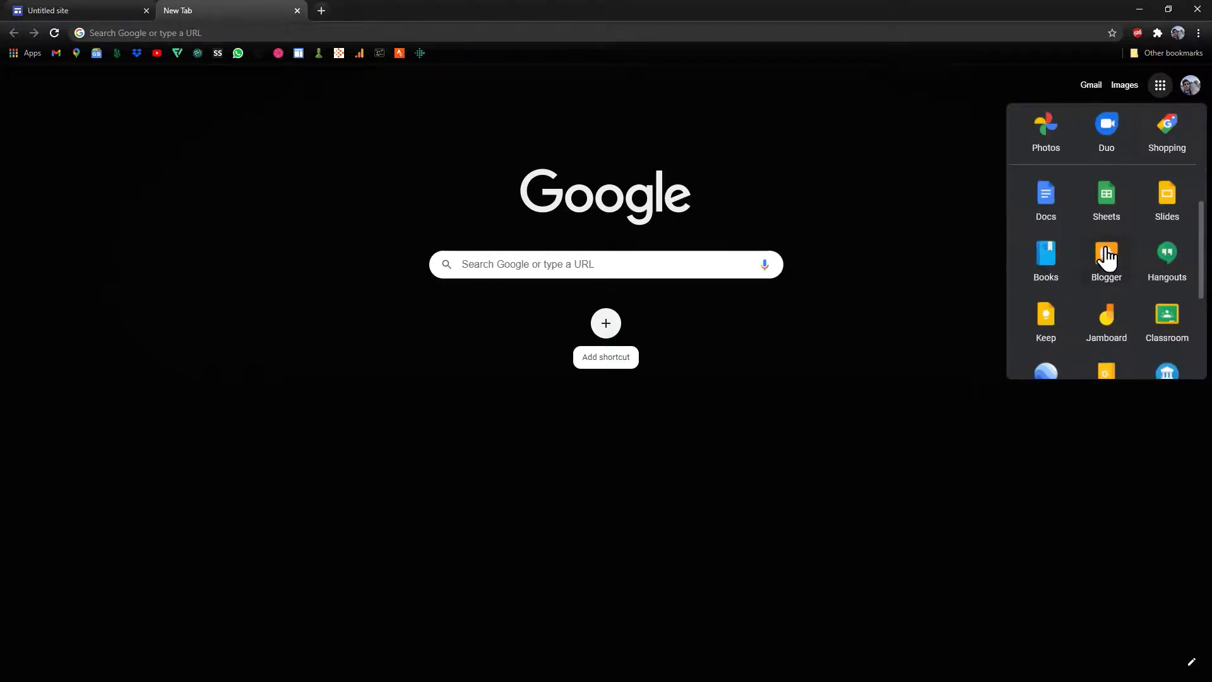
{"action": "scroll", "coordinate": [1125, 283], "scroll_direction": "up", "scroll_amount": 3}
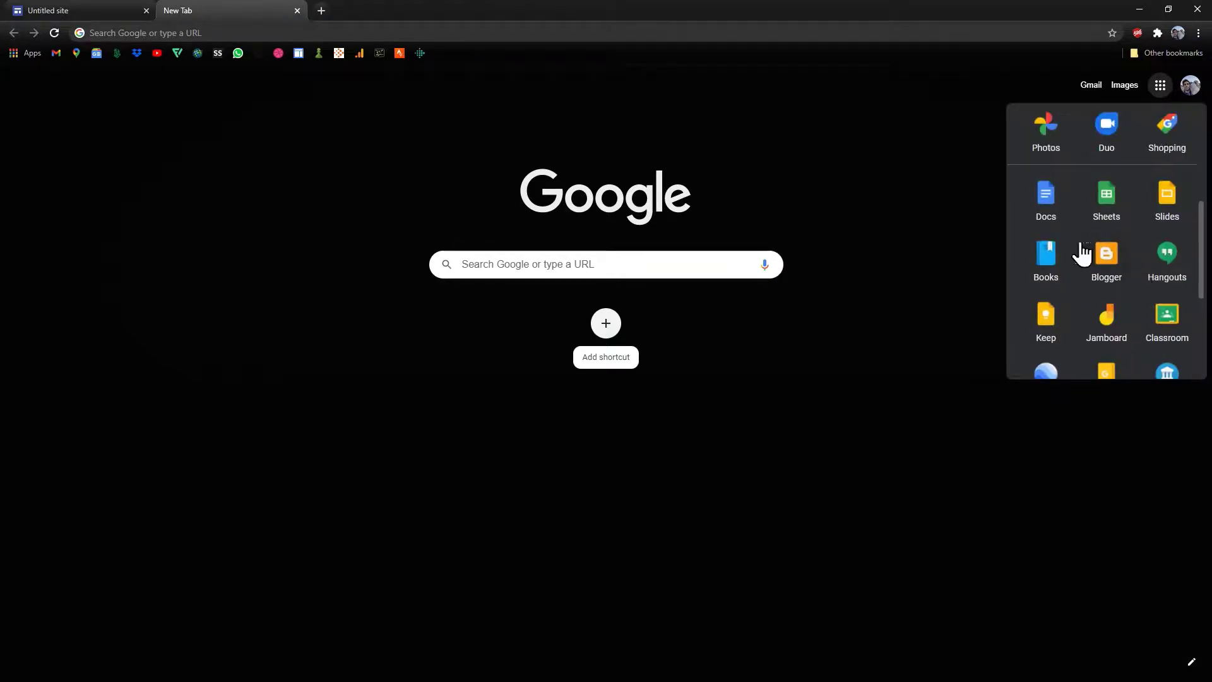
{"action": "left_click", "coordinate": [1110, 265]}
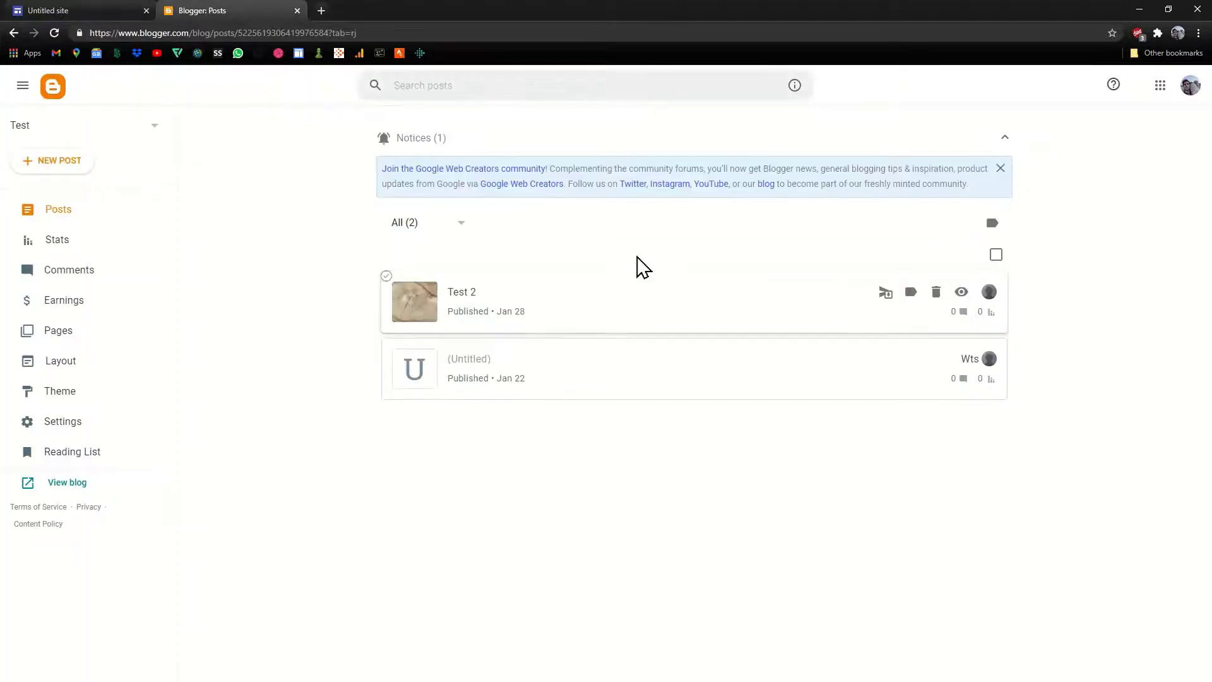
Delete the untitled post and the "Test 2" post from the Test blog
{"action": "mouse_move", "coordinate": [676, 298]}
{"action": "left_click", "coordinate": [938, 360]}
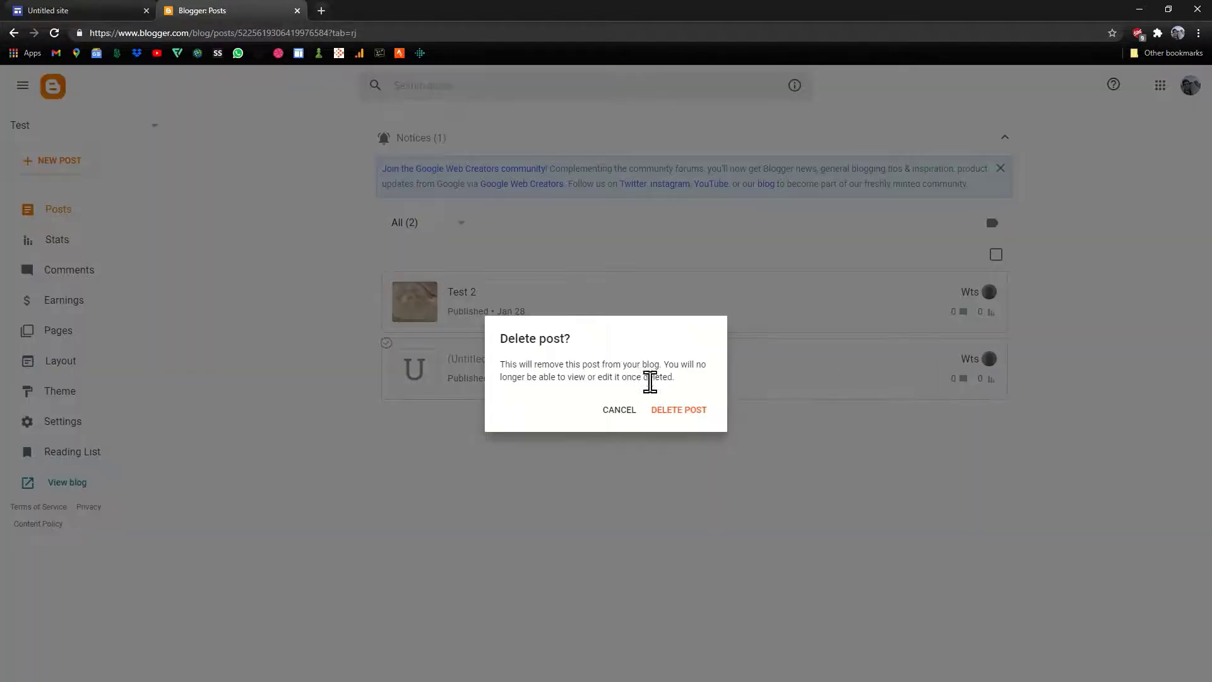
{"action": "left_click", "coordinate": [687, 411]}
{"action": "left_click", "coordinate": [938, 293]}
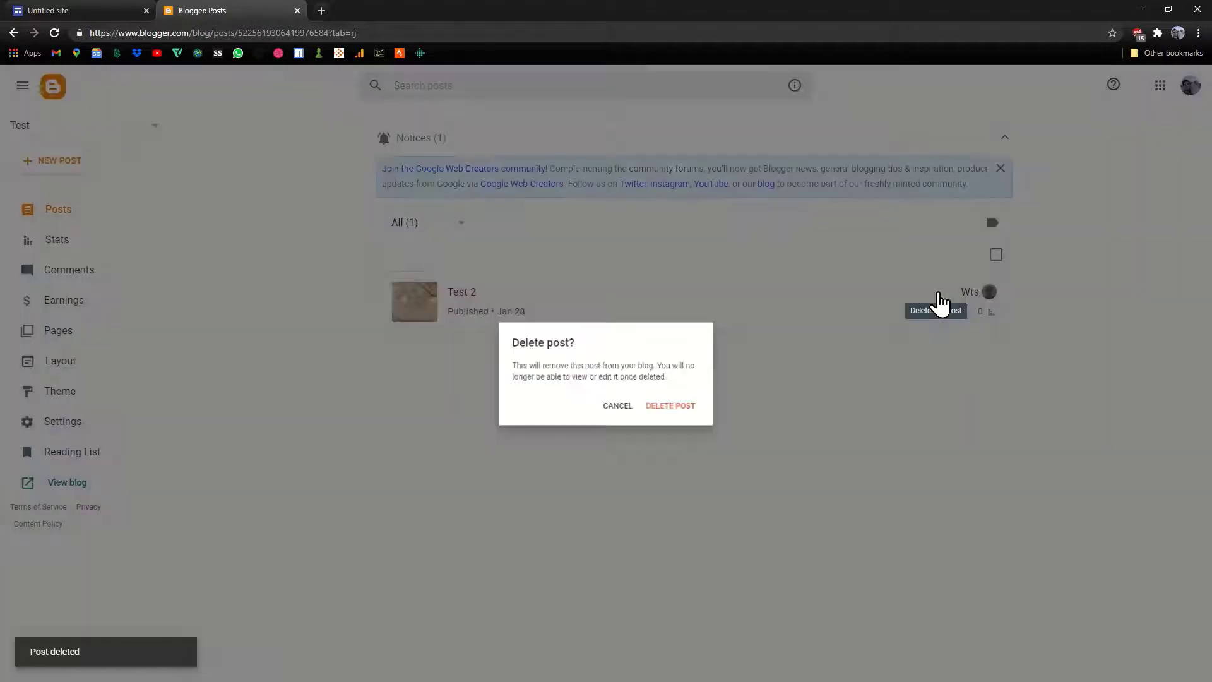
{"action": "left_click", "coordinate": [670, 410]}
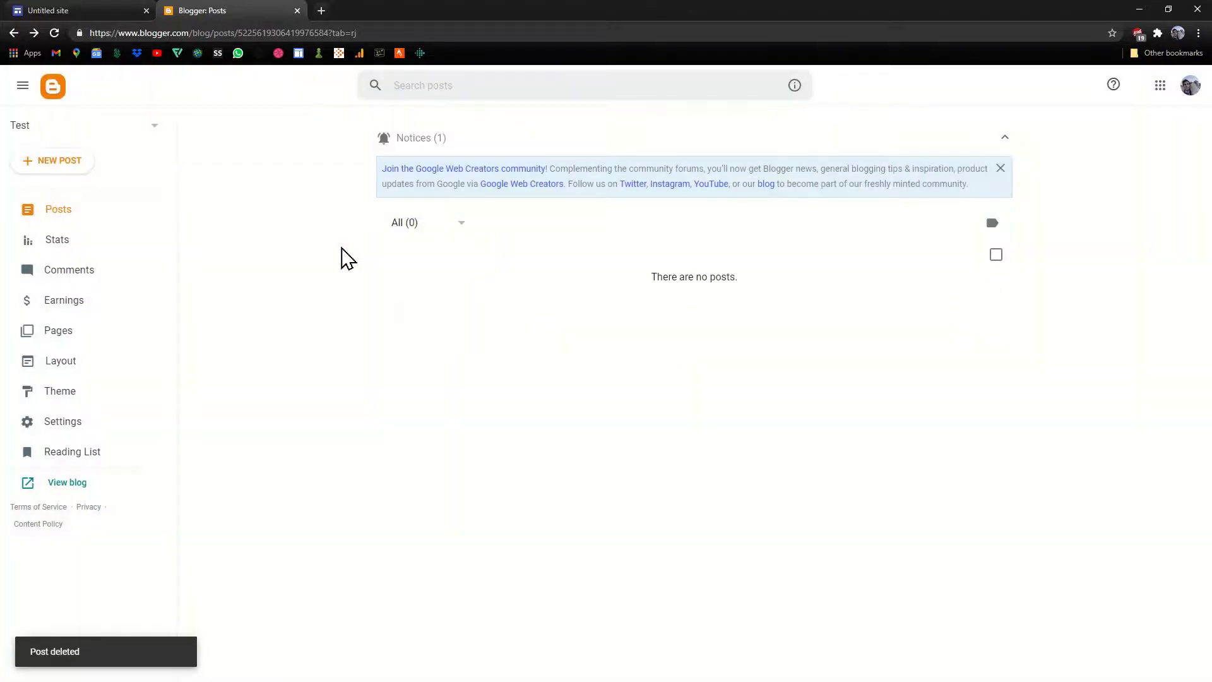
Create a new blog post with the body text "WT4026 and 36 Test" and reuse that text as its title
{"action": "left_click", "coordinate": [71, 164]}
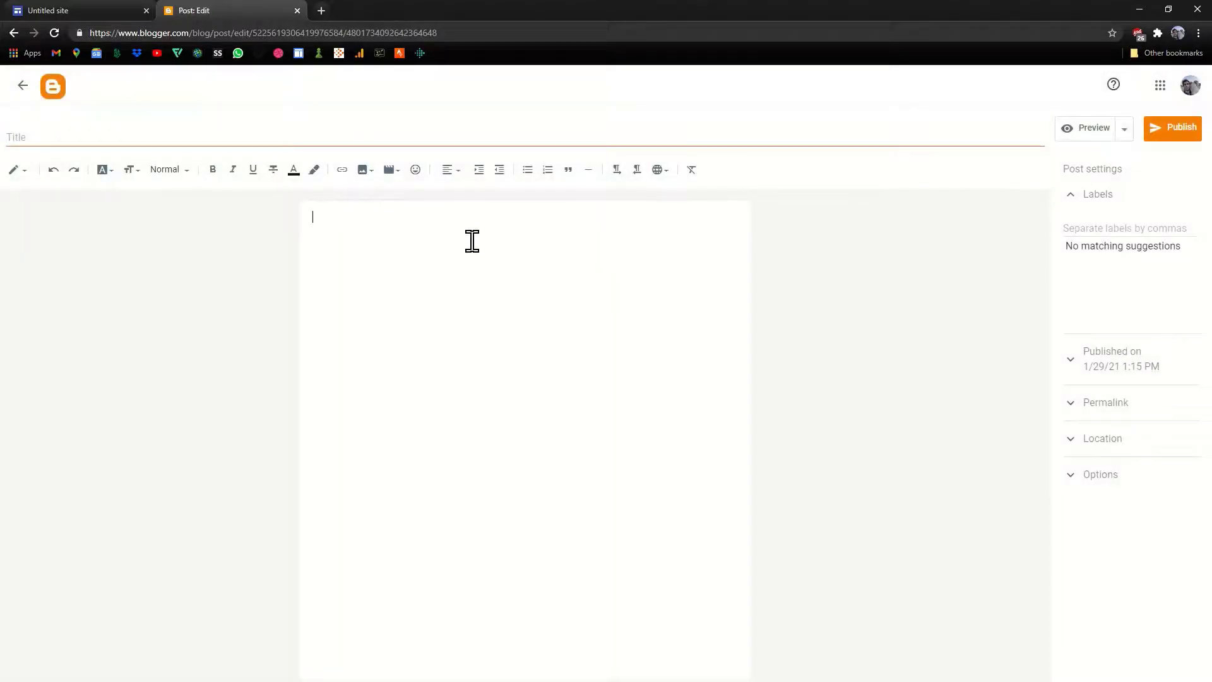
{"action": "key", "text": "ctrl+v"}
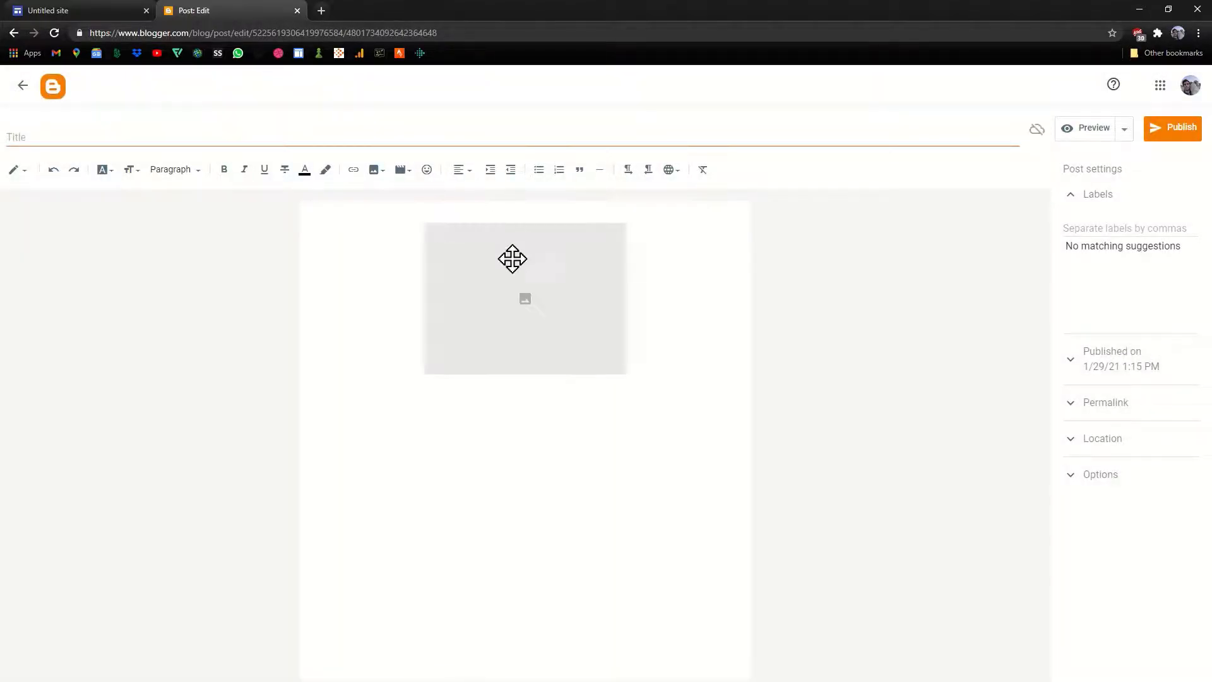
{"action": "left_click", "coordinate": [544, 278]}
{"action": "key", "text": "Delete"}
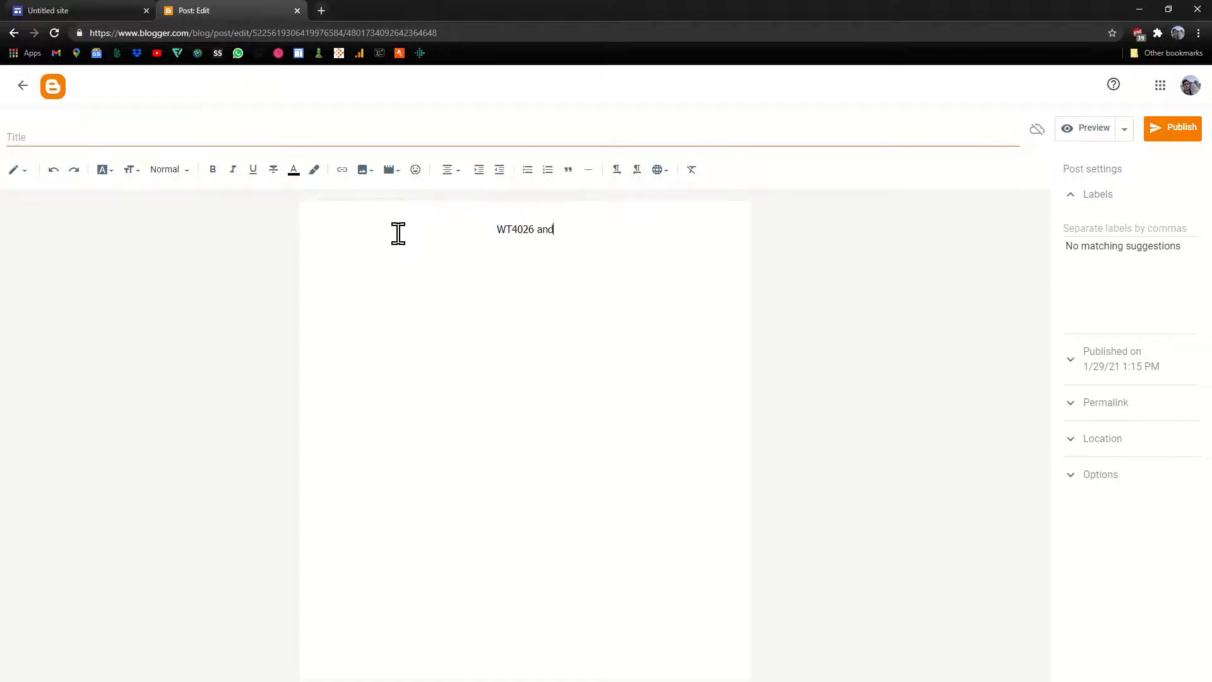
{"action": "type", "text": "36 Test"}
{"action": "triple_click", "coordinate": [517, 227]}
{"action": "key", "text": "ctrl+c"}
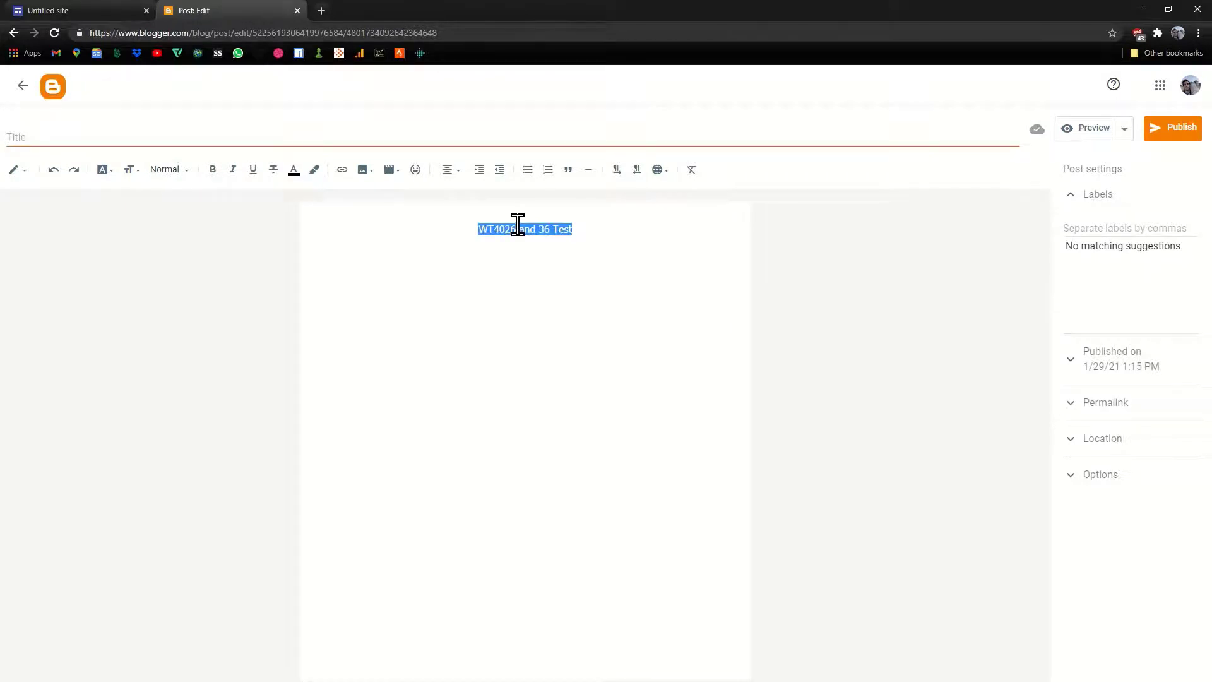
{"action": "left_click", "coordinate": [314, 134]}
{"action": "key", "text": "ctrl+v"}
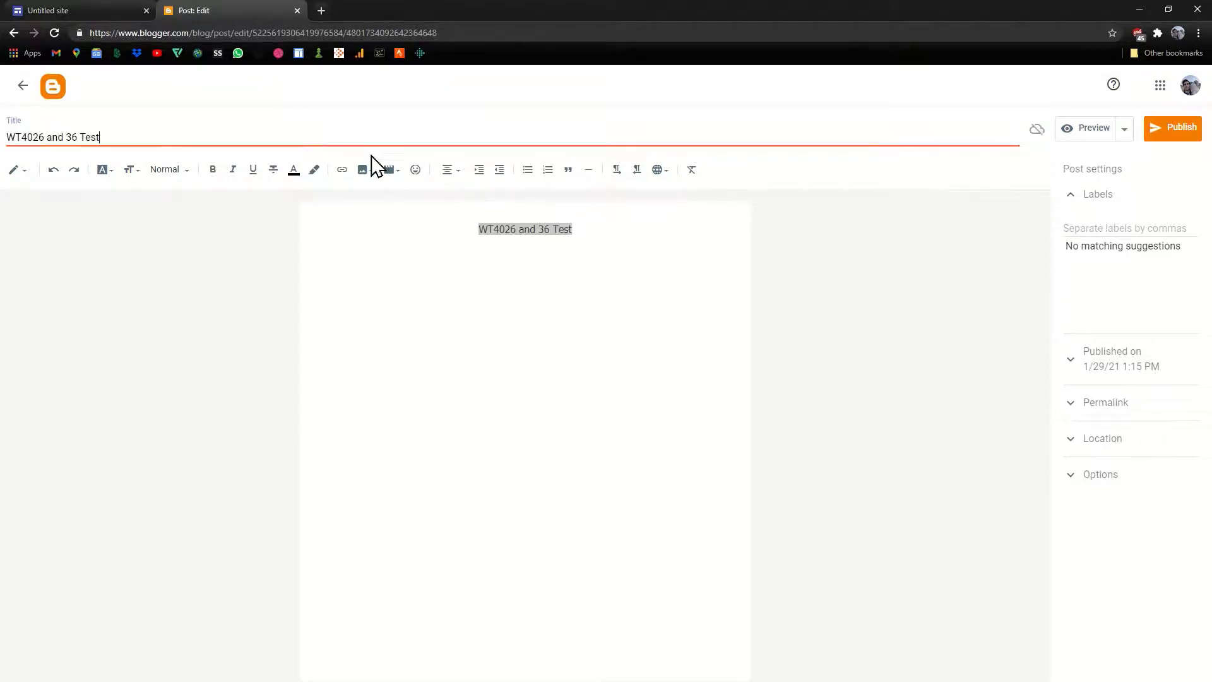
Append the word "writing" to the post's body text and publish the post
{"action": "double_click", "coordinate": [555, 230]}
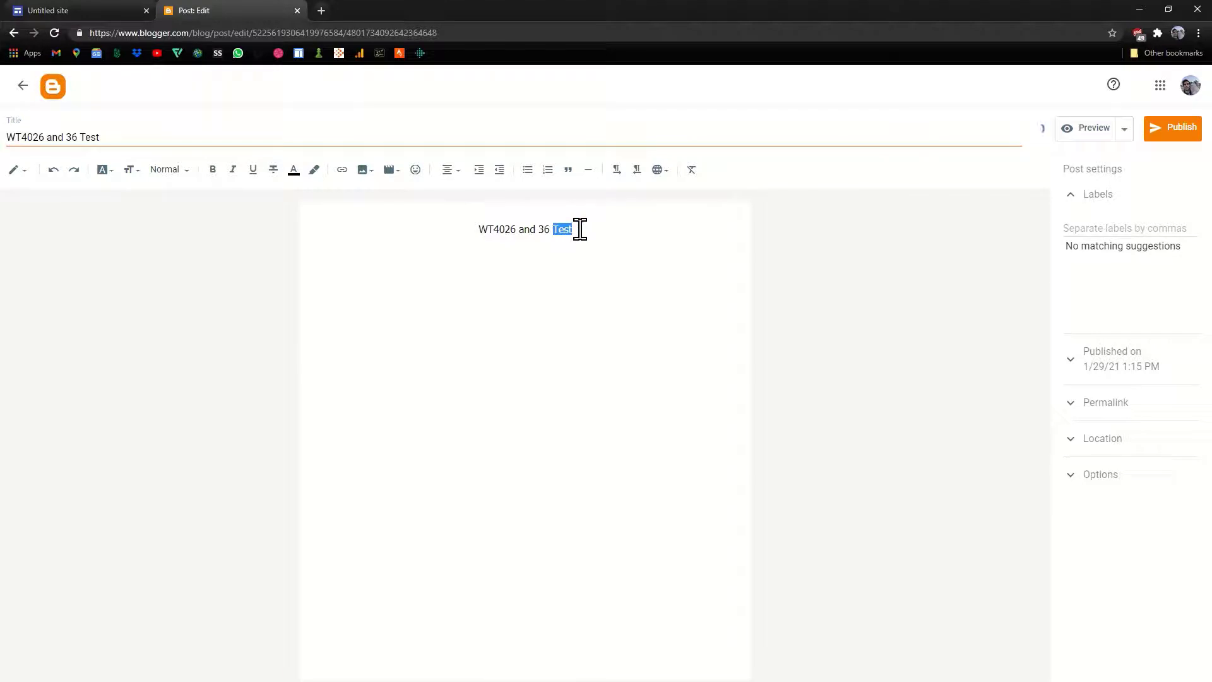
{"action": "left_click", "coordinate": [580, 229]}
{"action": "type", "text": "writing"}
{"action": "left_click", "coordinate": [1191, 138]}
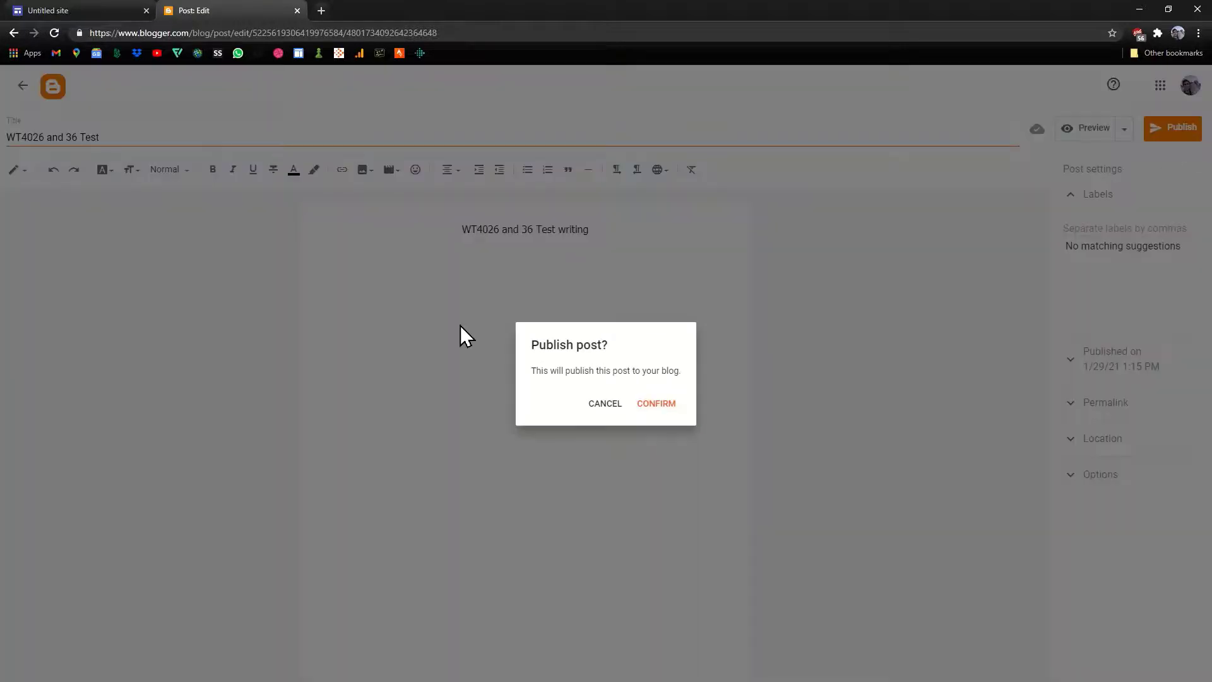
{"action": "left_click", "coordinate": [664, 407]}
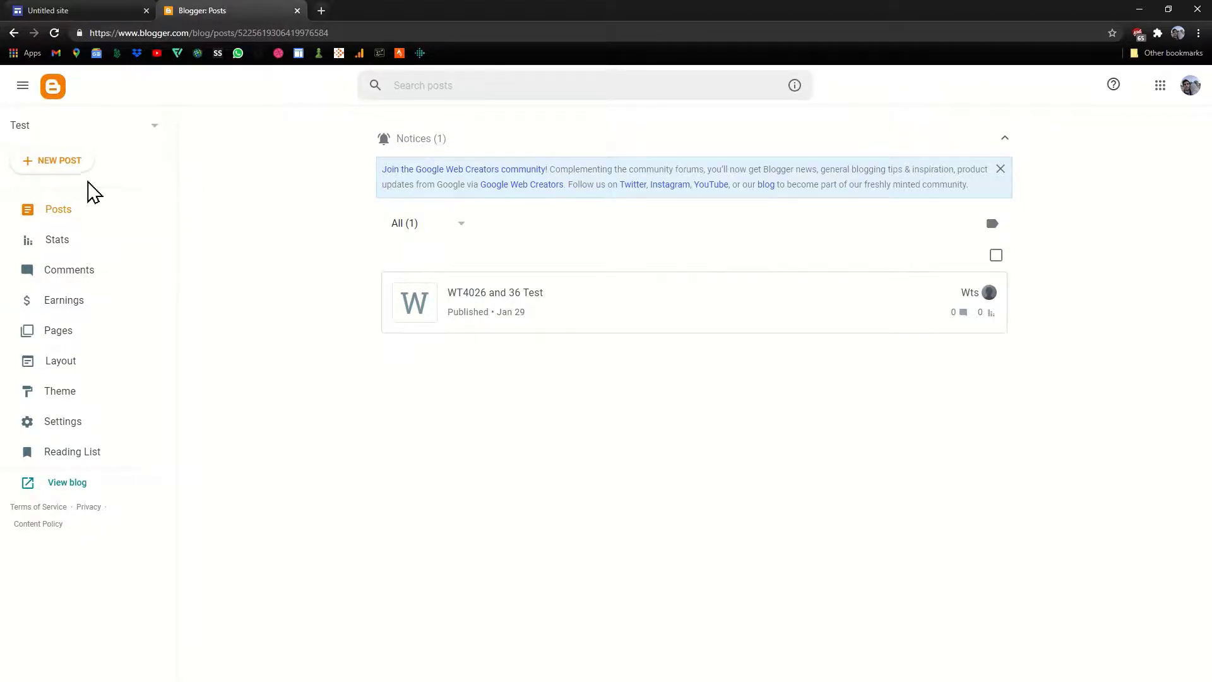
Create another blog post titled "Another post" with the body text "another post test"
{"action": "left_click", "coordinate": [65, 167]}
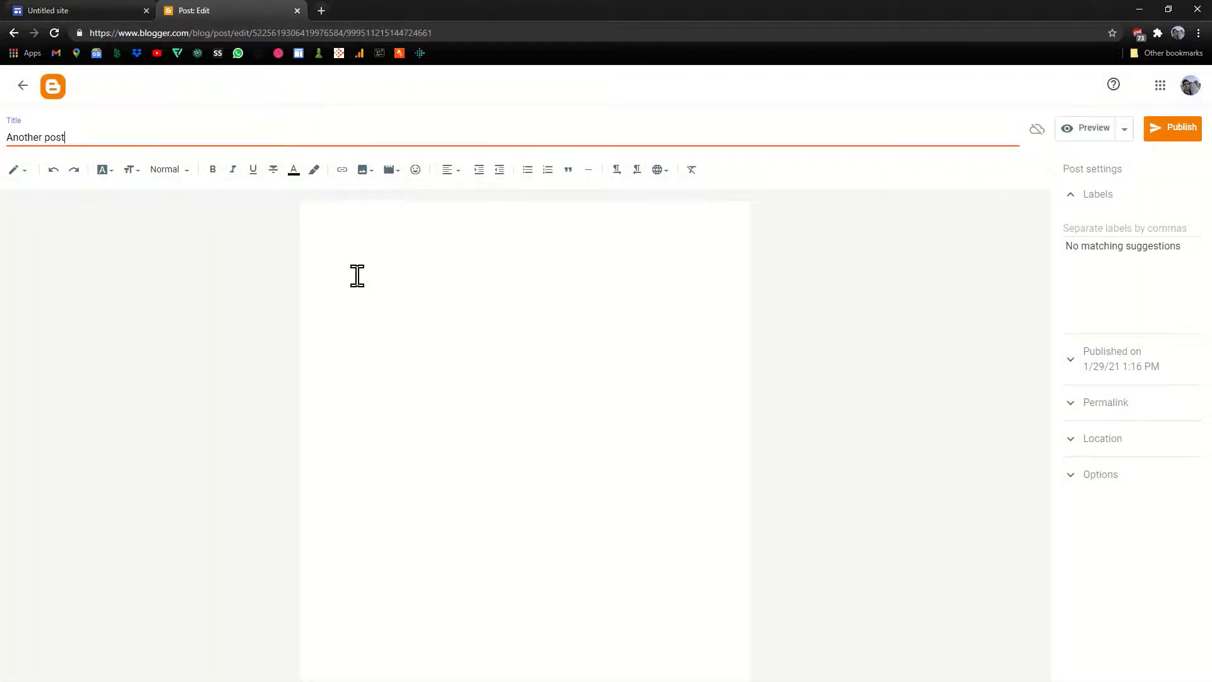
{"action": "left_click", "coordinate": [382, 254]}
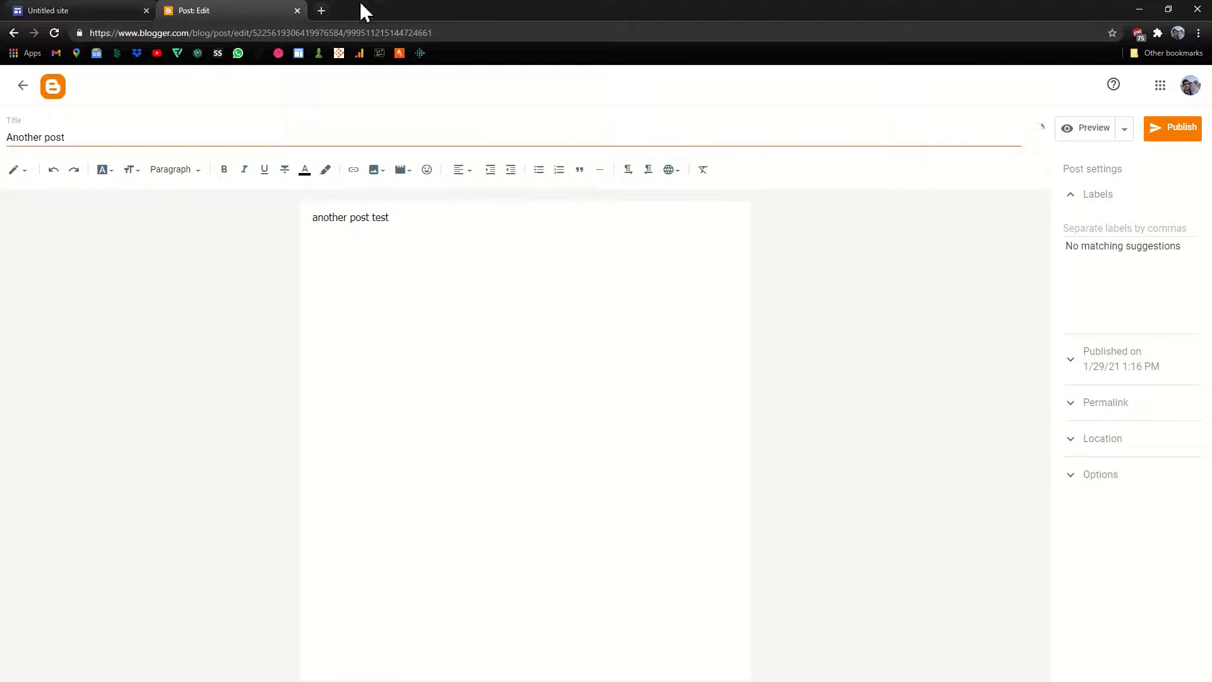
Search Google Images for "woodwork" in a new browser tab and copy the tools picture from the St Tiernan's woodwork course result
{"action": "left_click", "coordinate": [320, 10]}
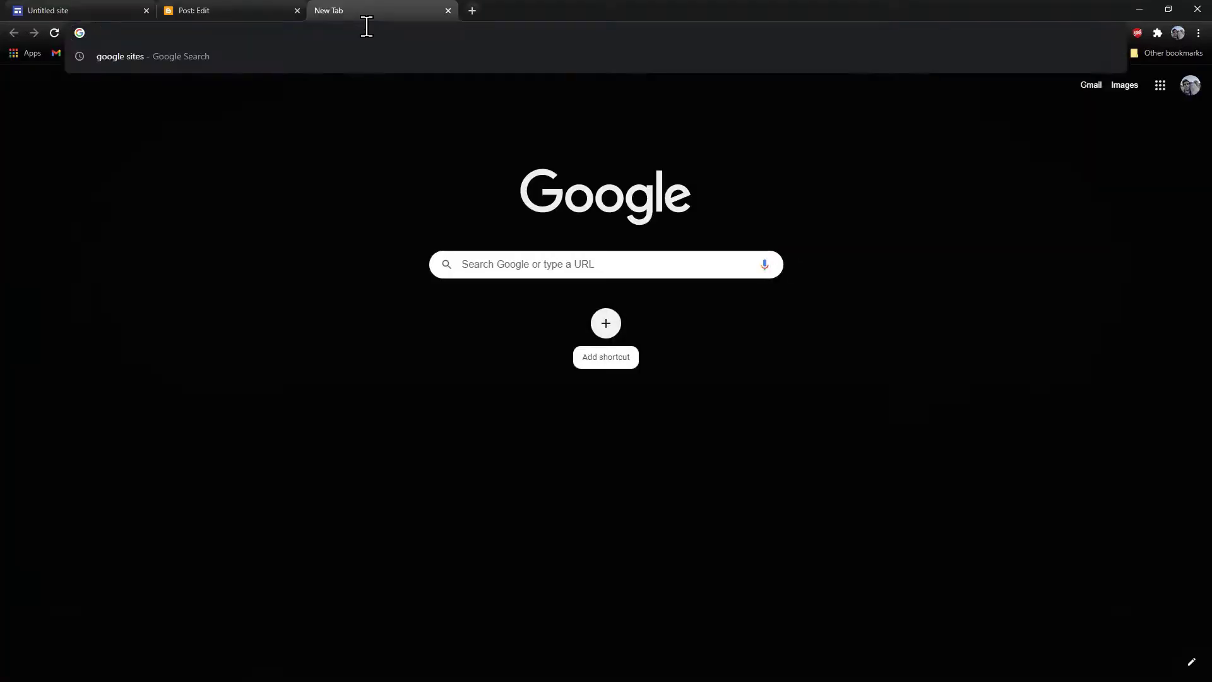
{"action": "type", "text": "woodwork"}
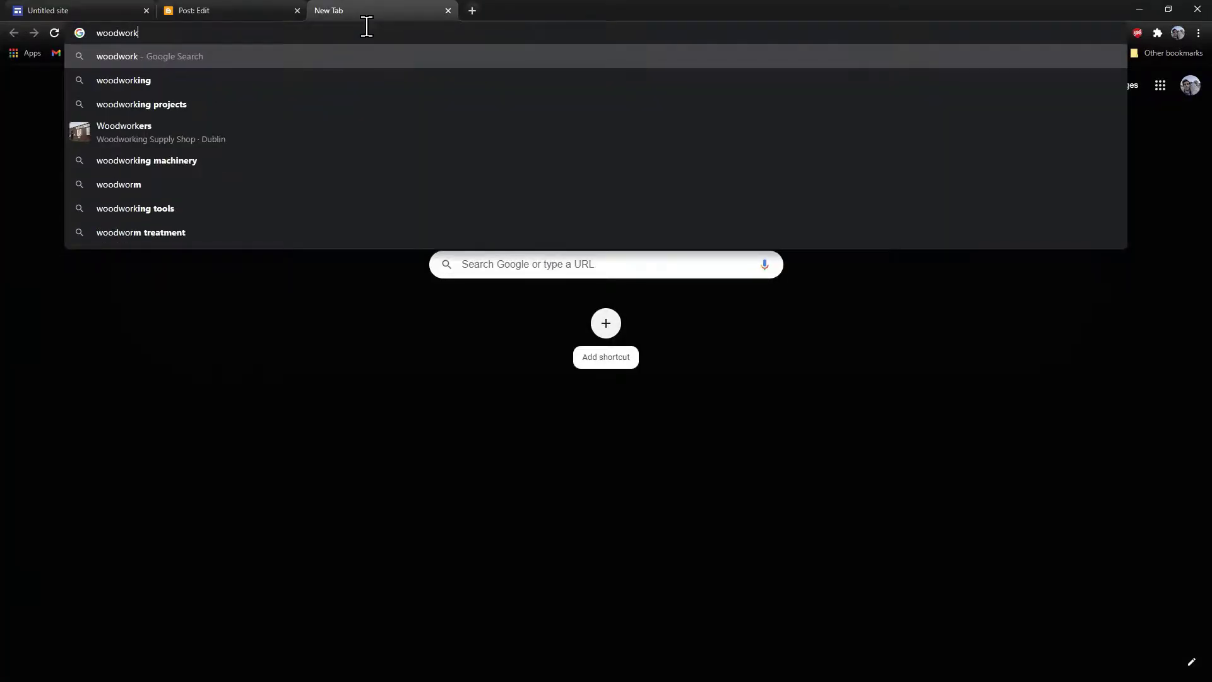
{"action": "key", "text": "Return"}
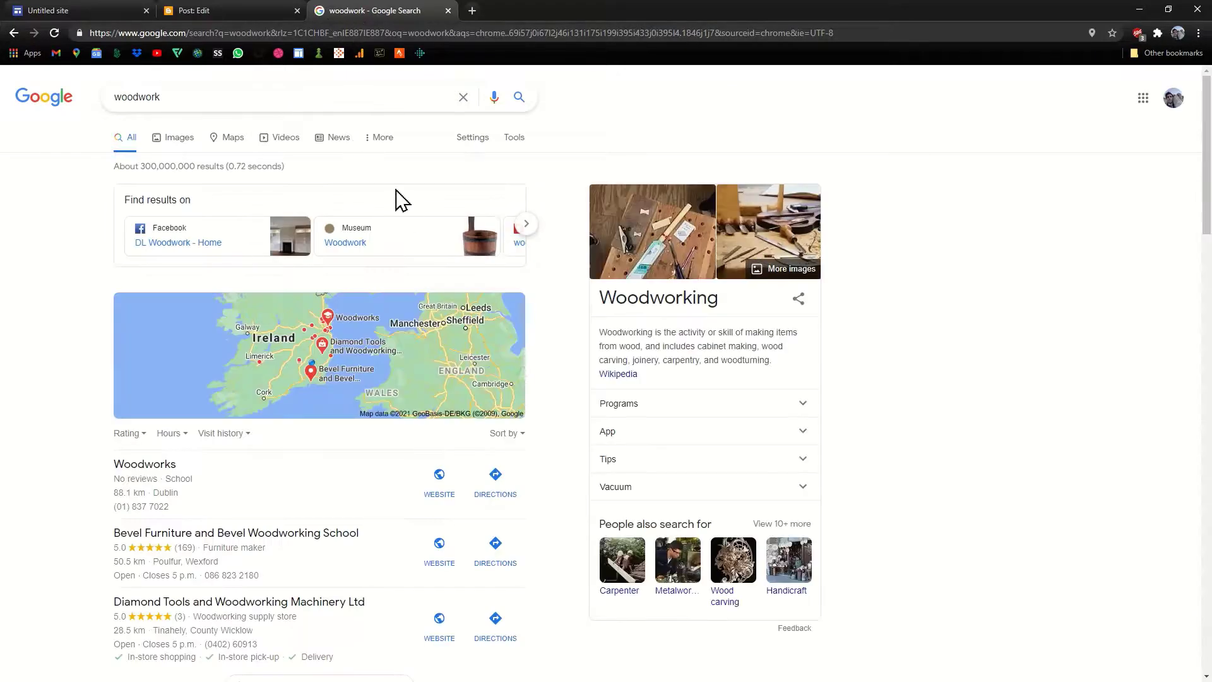
{"action": "left_click", "coordinate": [172, 144]}
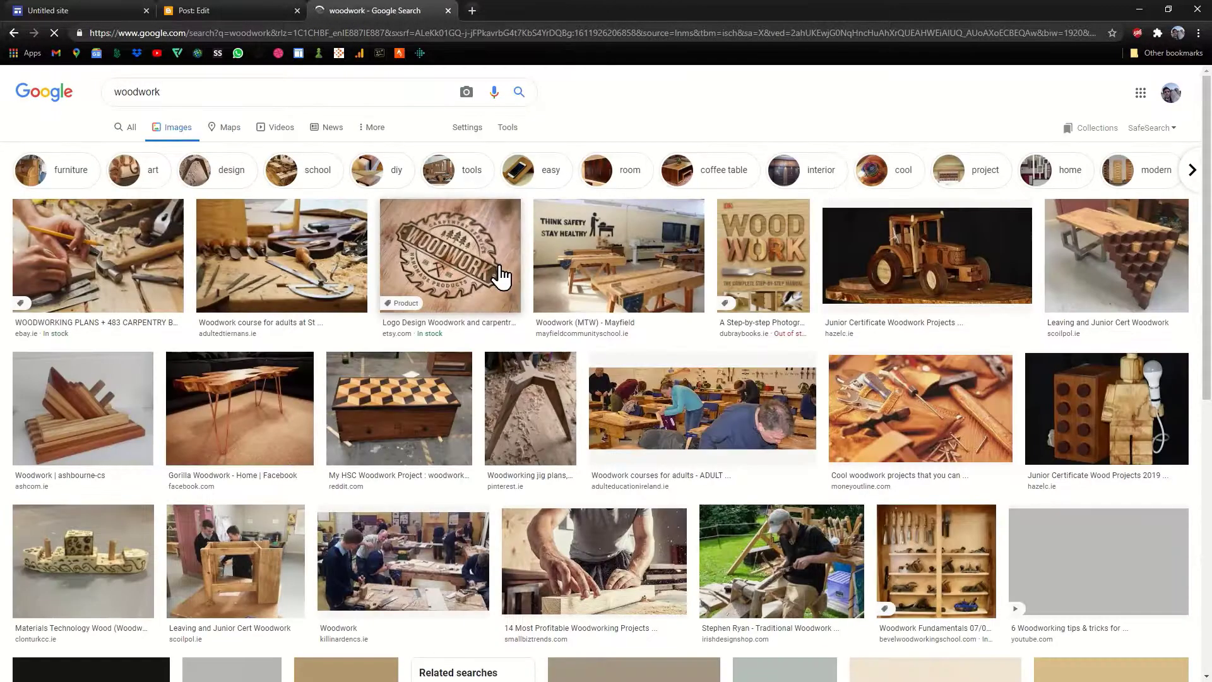
{"action": "left_click", "coordinate": [309, 258]}
{"action": "right_click", "coordinate": [883, 266]}
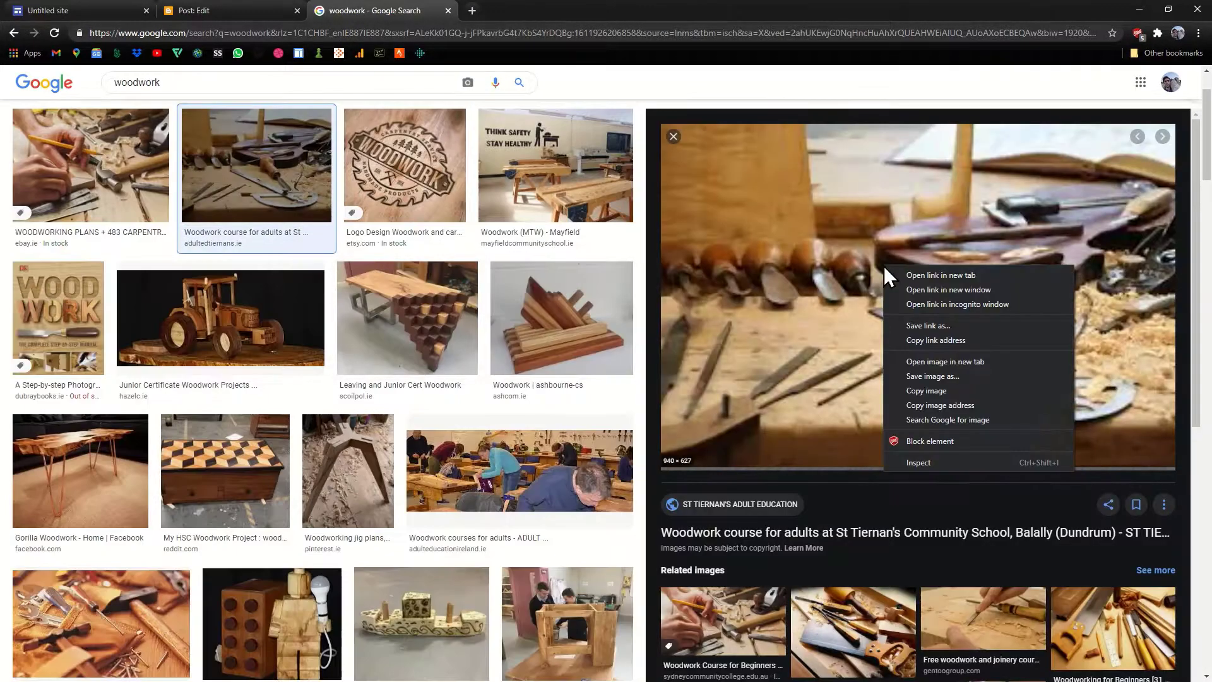
{"action": "right_click", "coordinate": [857, 285]}
{"action": "left_click", "coordinate": [898, 407]}
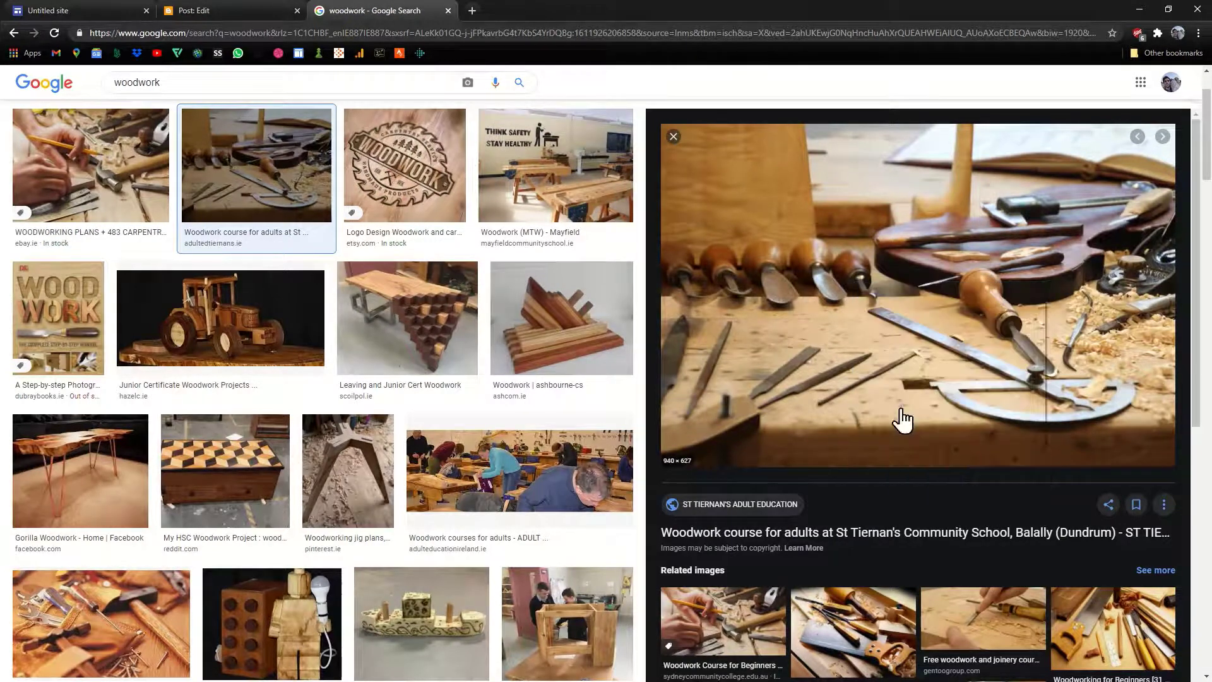
Switch back to the Blogger post and paste the copied woodwork picture below the "another post test" text
{"action": "left_click", "coordinate": [242, 12]}
{"action": "right_click", "coordinate": [468, 313]}
{"action": "left_click", "coordinate": [453, 221]}
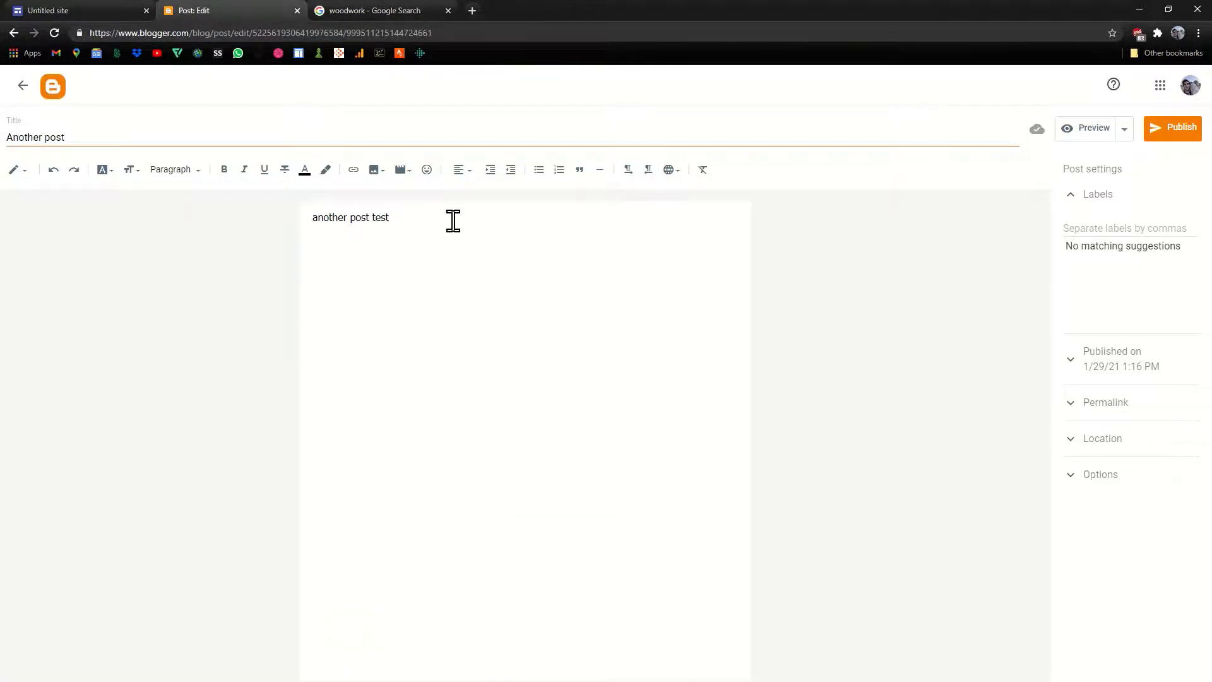
{"action": "key", "text": "ctrl+v"}
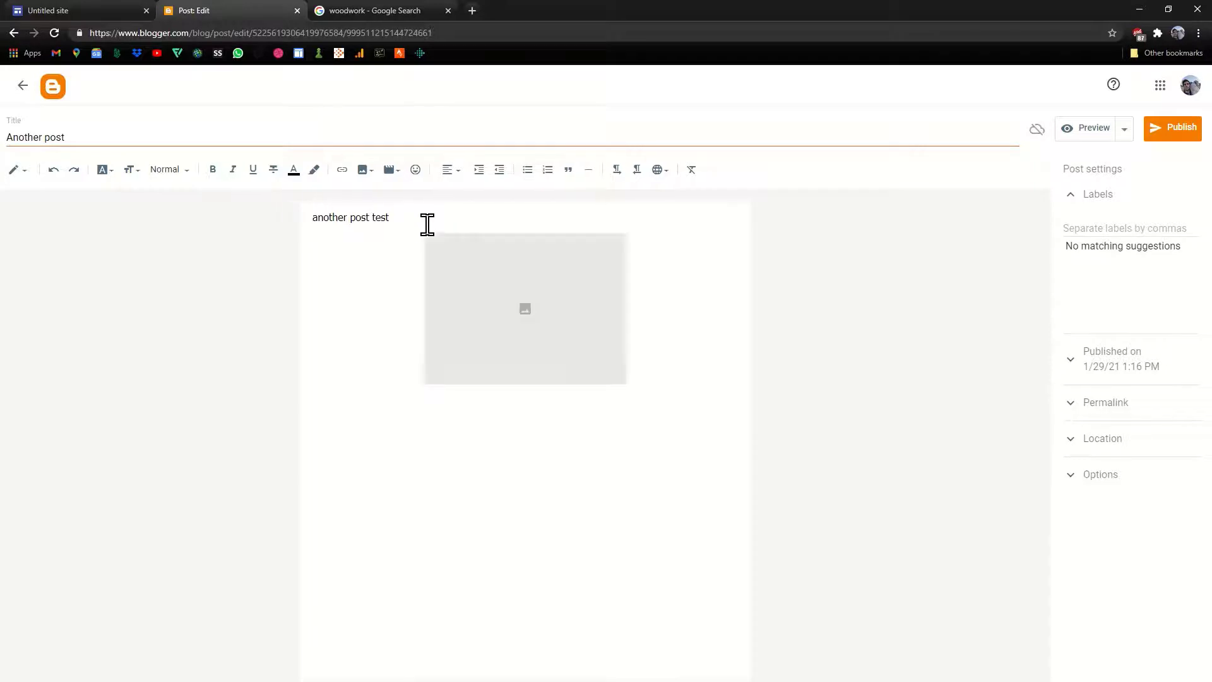
{"action": "left_click", "coordinate": [616, 287]}
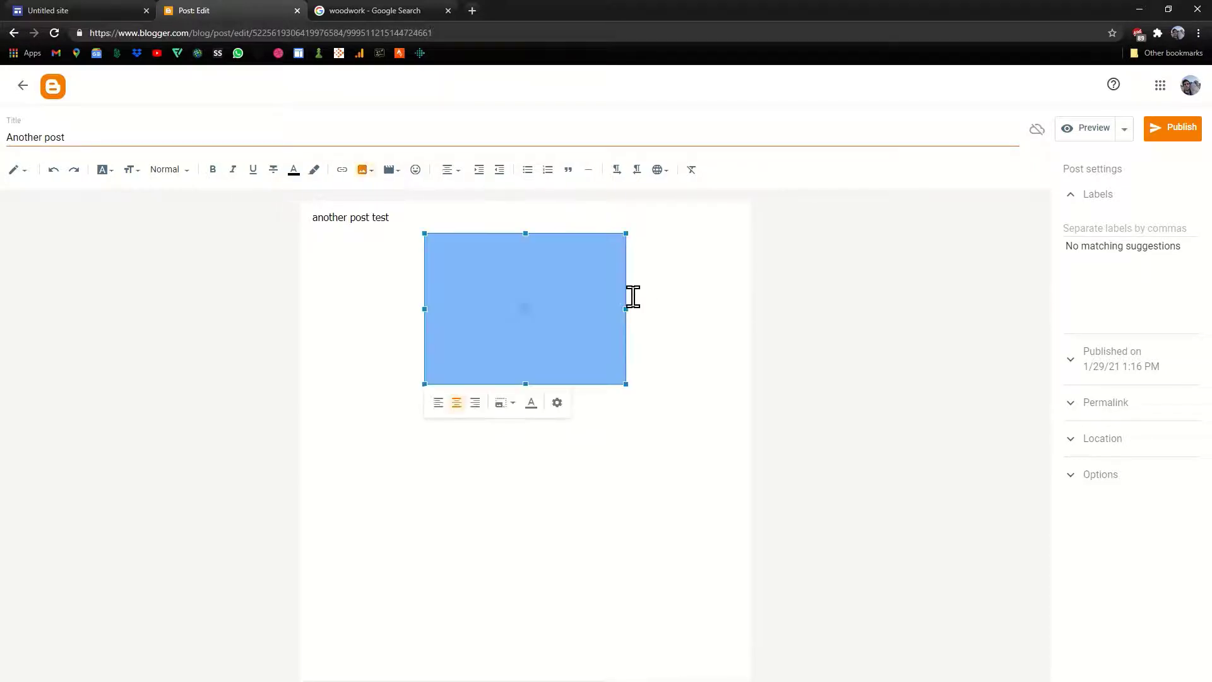
{"action": "left_click", "coordinate": [676, 311]}
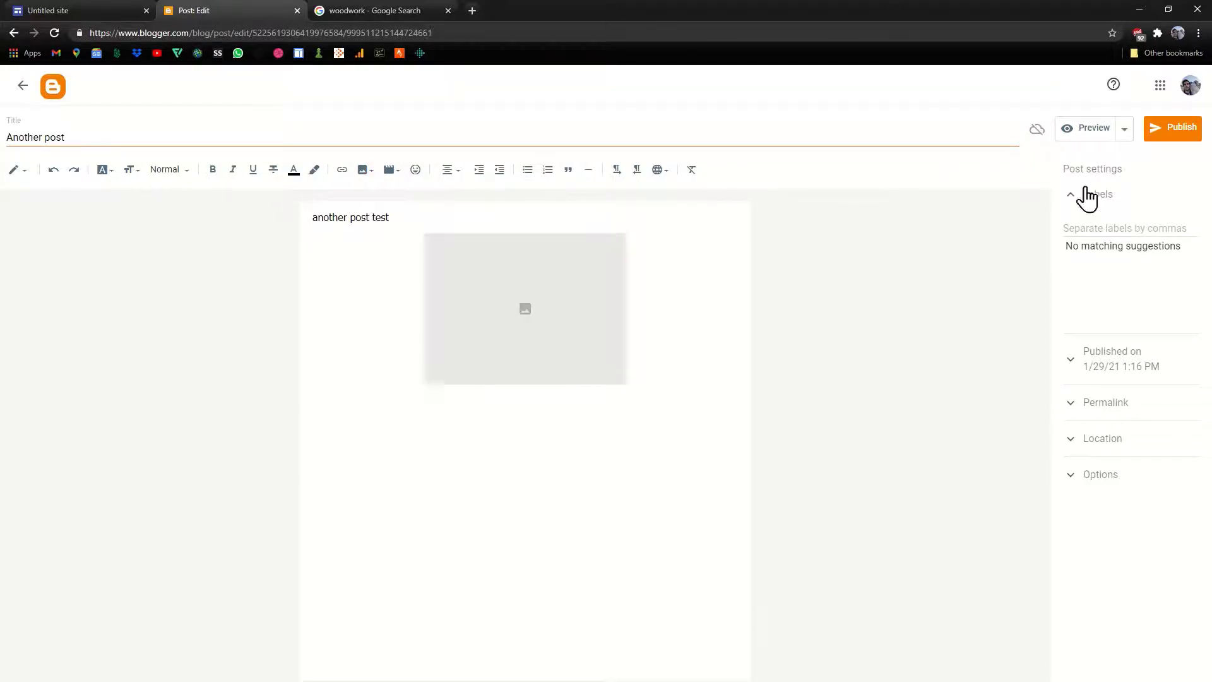
Publish the "Another post" entry with the woodwork picture to the blog
{"action": "left_click", "coordinate": [1175, 132]}
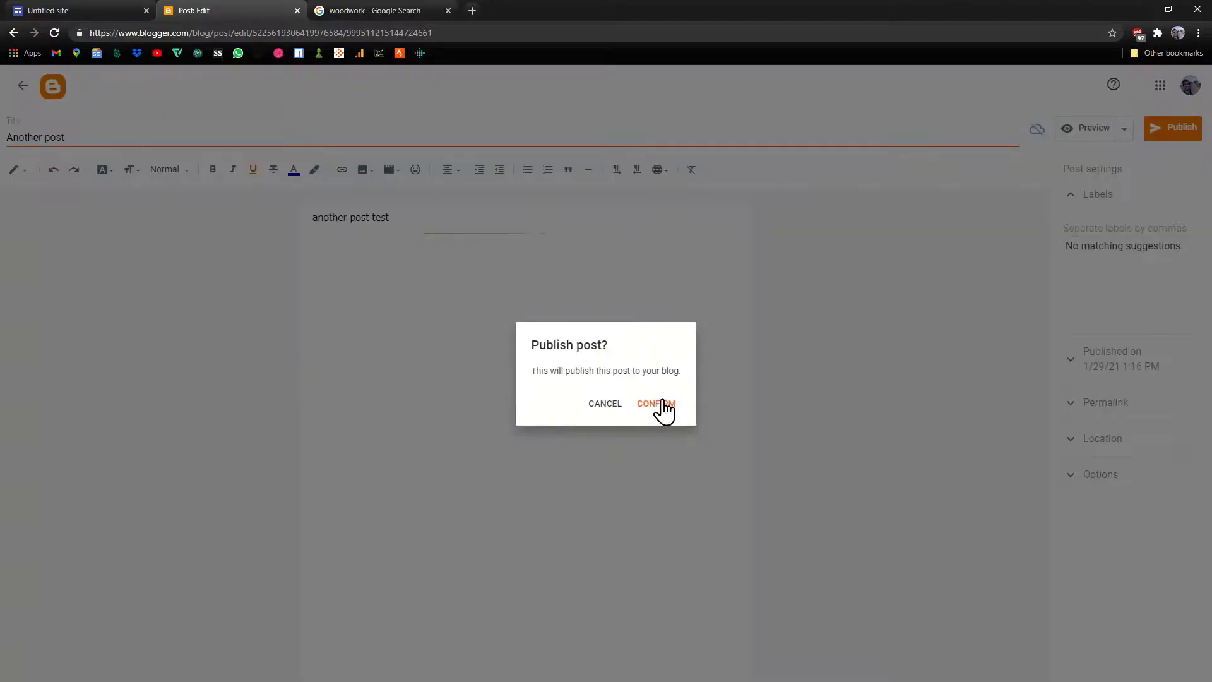
{"action": "left_click", "coordinate": [658, 406]}
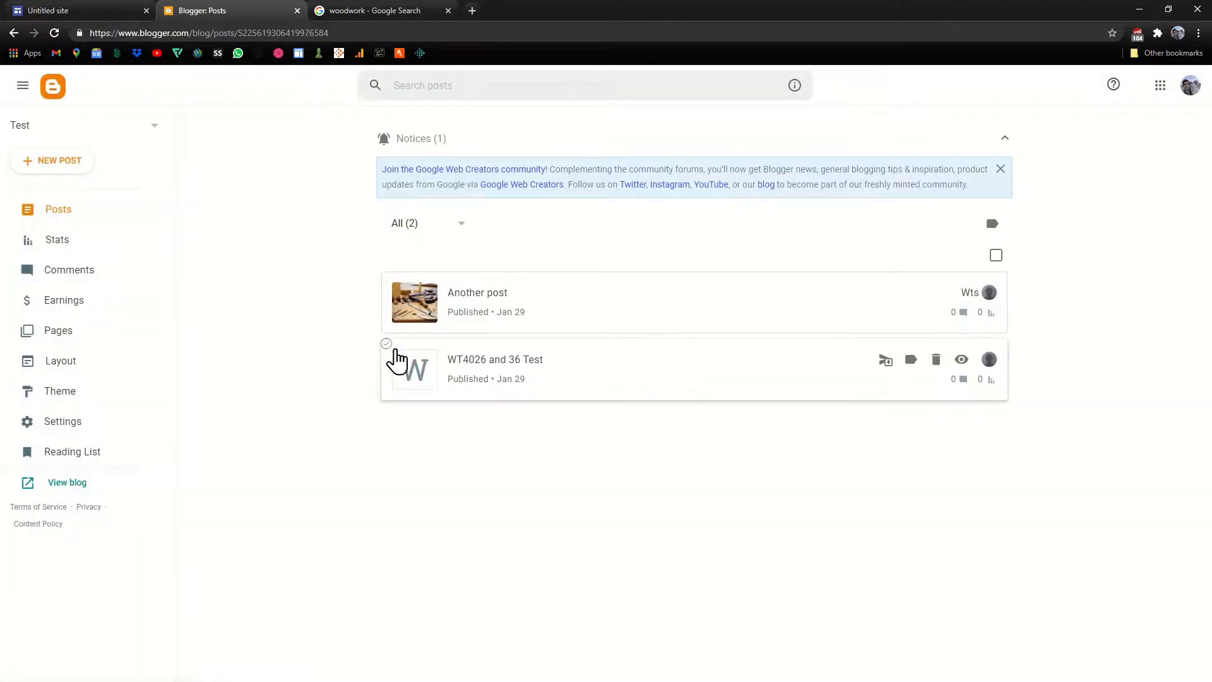
Switch to the Google Sites editor and name the untitled site with the owner's first name in possessive form plus "Architectural Tech"
{"action": "left_click", "coordinate": [61, 11]}
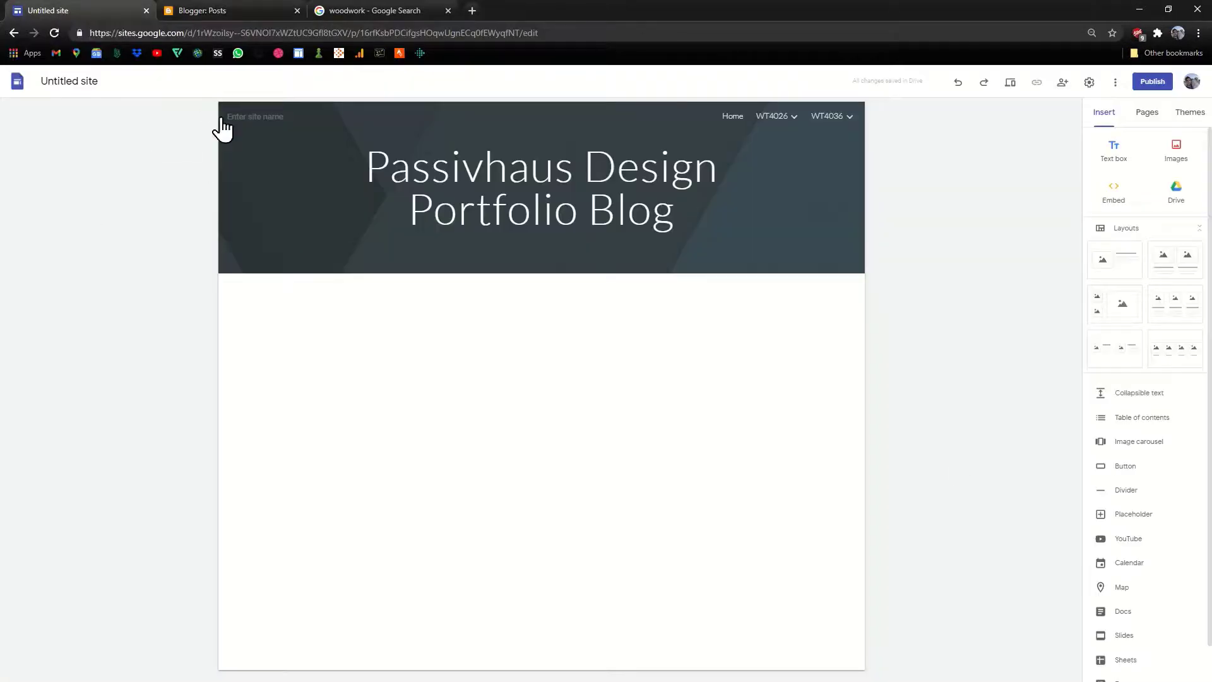
{"action": "left_click", "coordinate": [90, 82]}
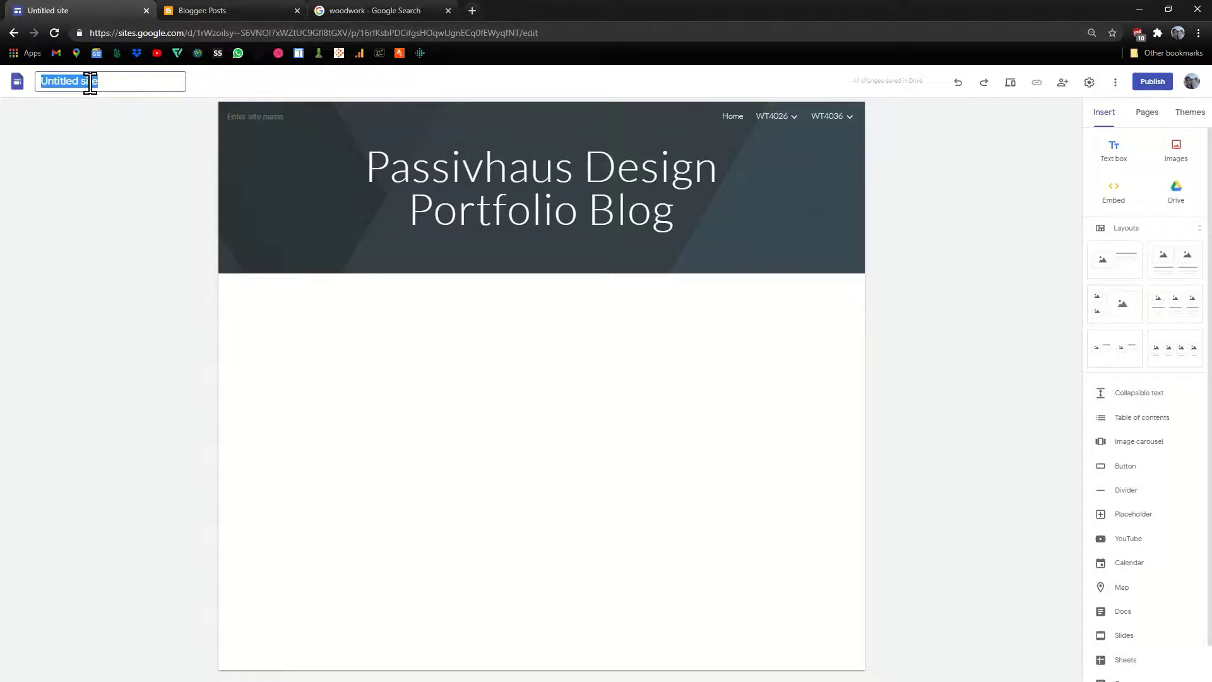
{"action": "type", "text": "Joe's Architectural Tech"}
{"action": "key", "text": "Return"}
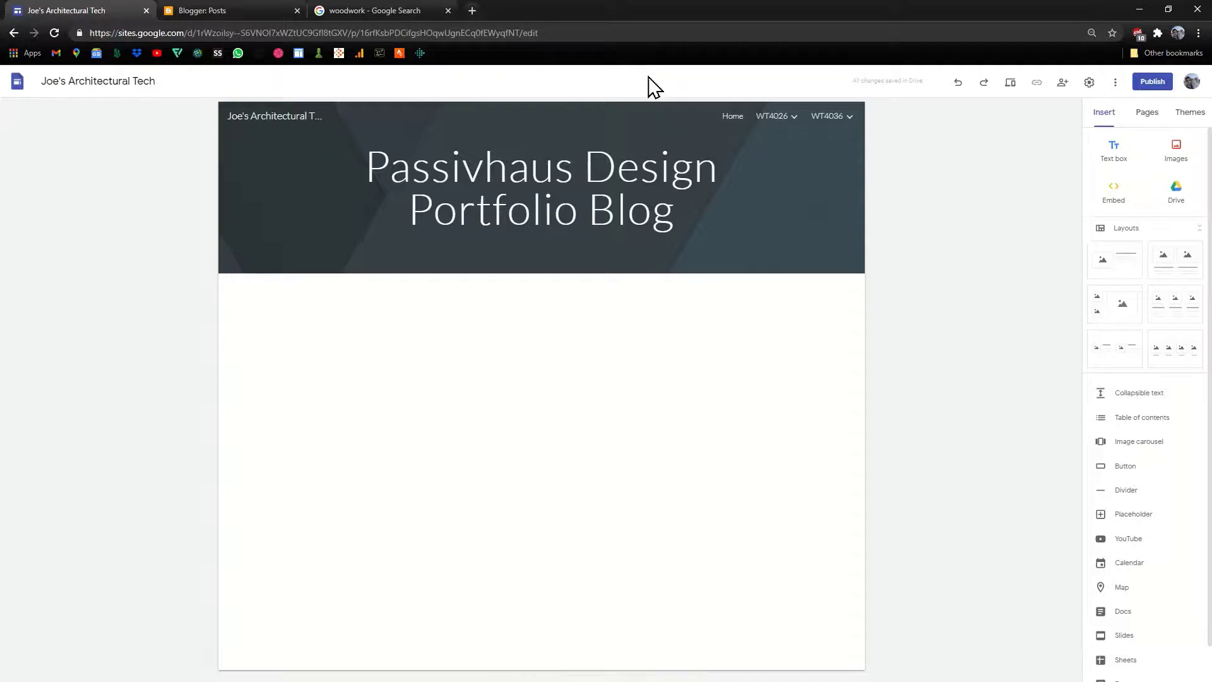
Check the WT4026 and WT4036 subpages in the site navigation and start embedding web content by URL on the current page
{"action": "left_click", "coordinate": [775, 116]}
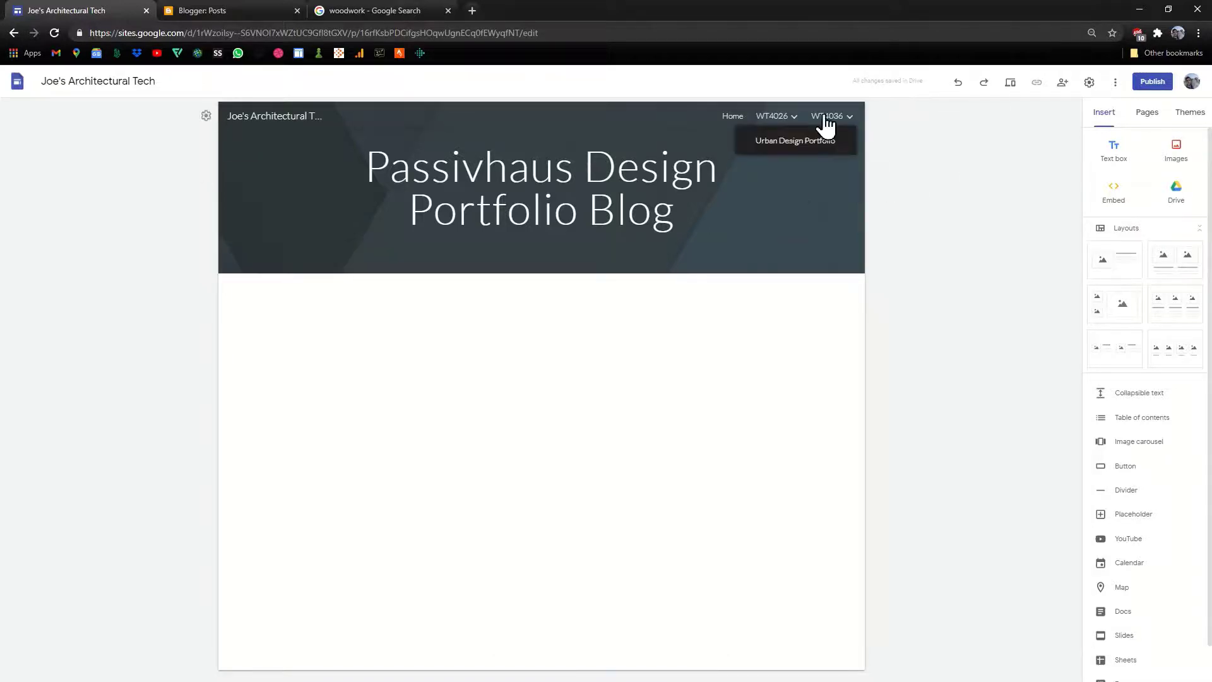
{"action": "mouse_move", "coordinate": [793, 121]}
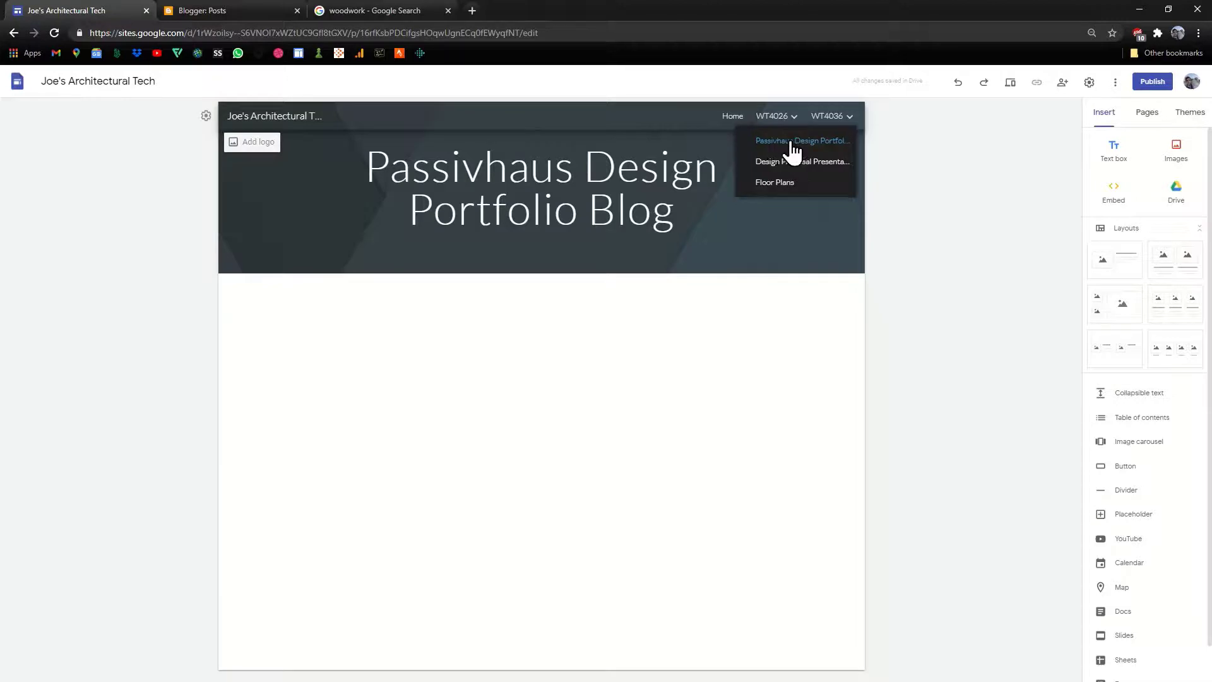
{"action": "left_click", "coordinate": [1112, 193]}
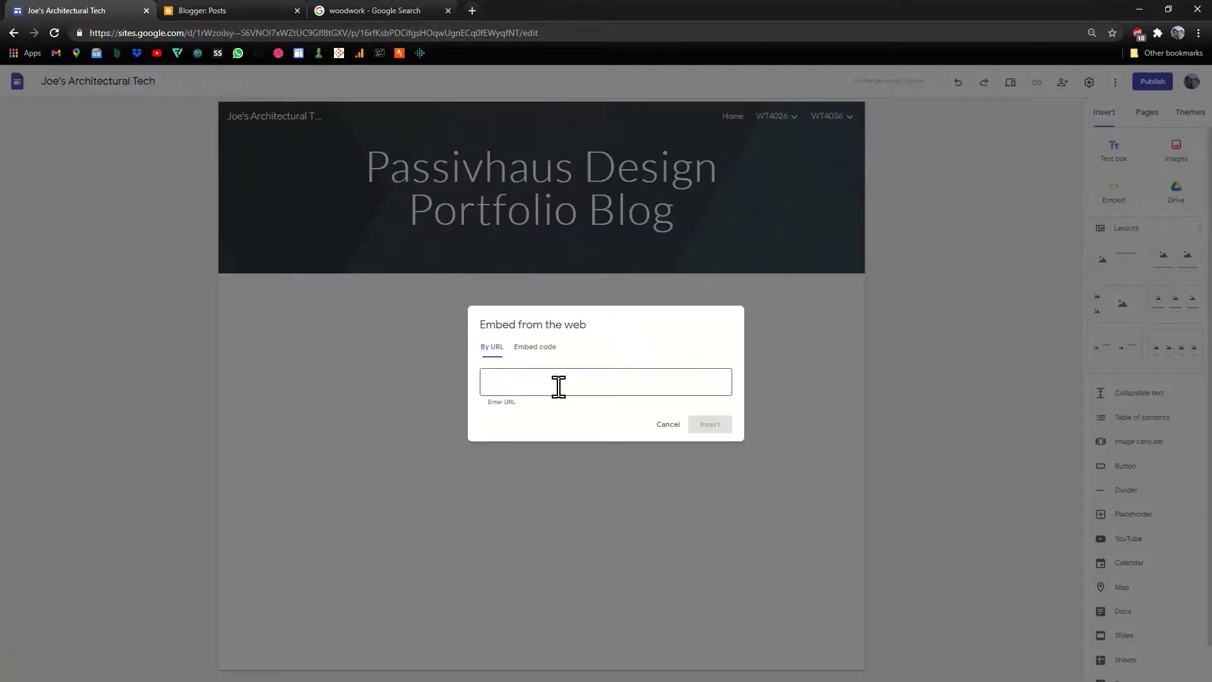
Switch to Blogger and copy the blog address wt4026.blogspot.com from the blog's publishing settings, leaving the address unedited
{"action": "left_click", "coordinate": [281, 11]}
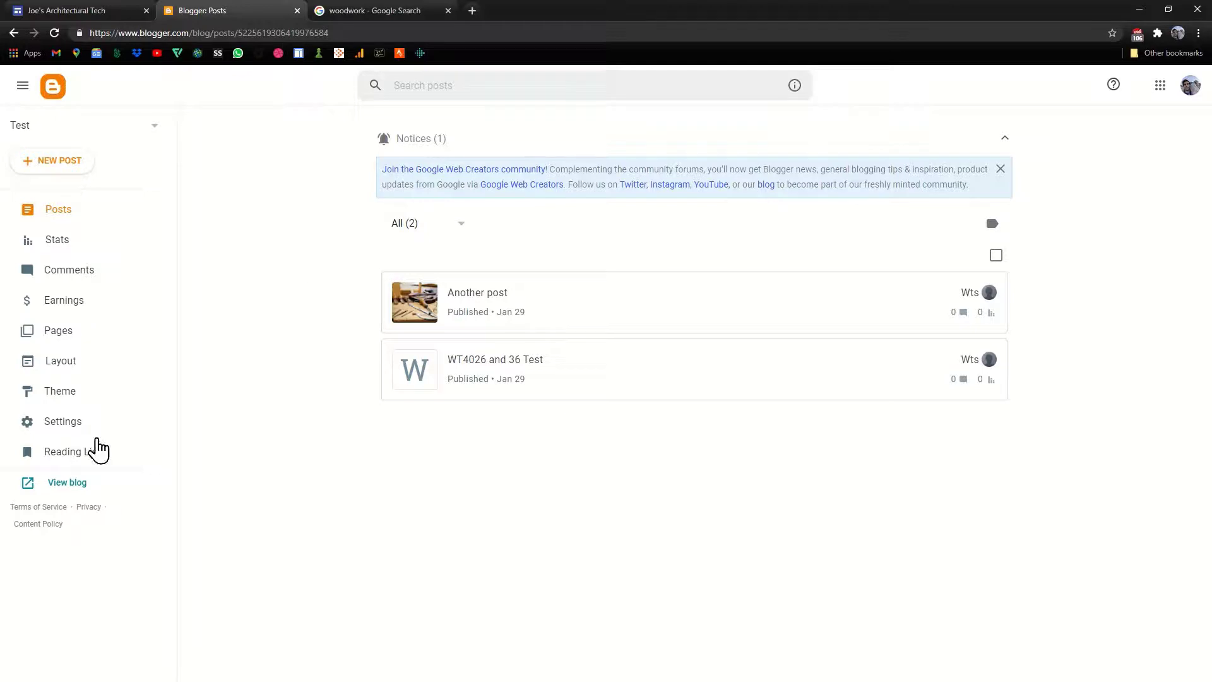
{"action": "left_click", "coordinate": [116, 421]}
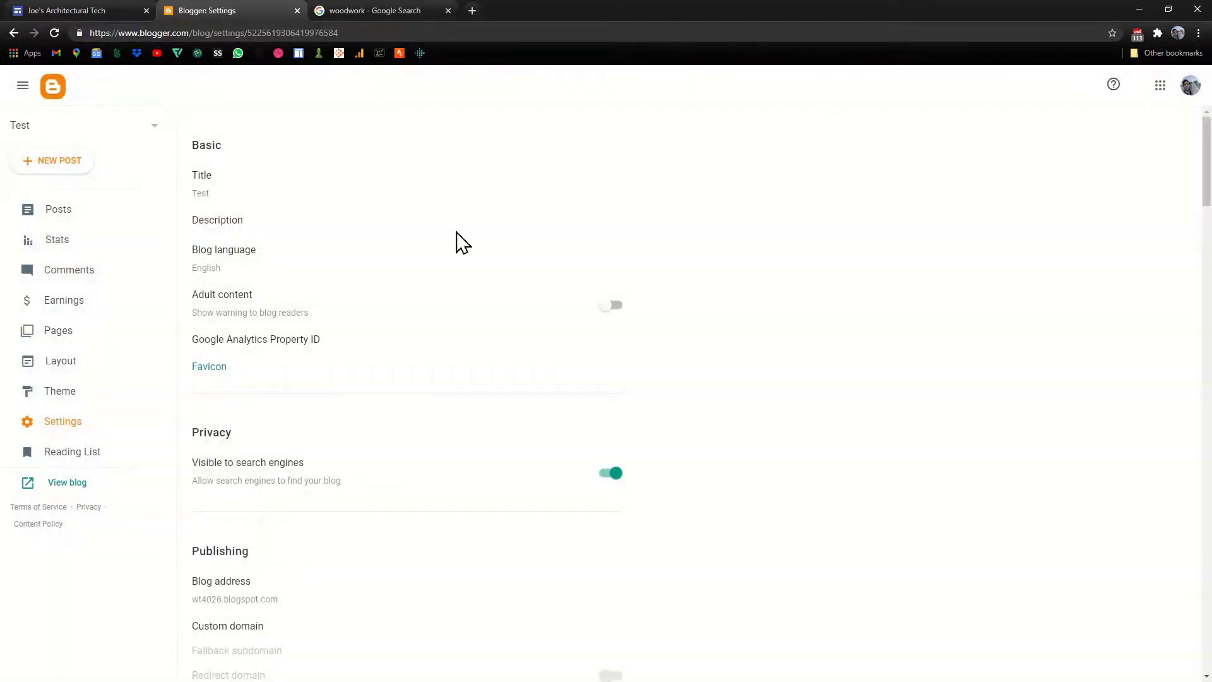
{"action": "scroll", "coordinate": [452, 243], "scroll_direction": "down", "scroll_amount": 2}
{"action": "scroll", "coordinate": [441, 262], "scroll_direction": "down", "scroll_amount": 2}
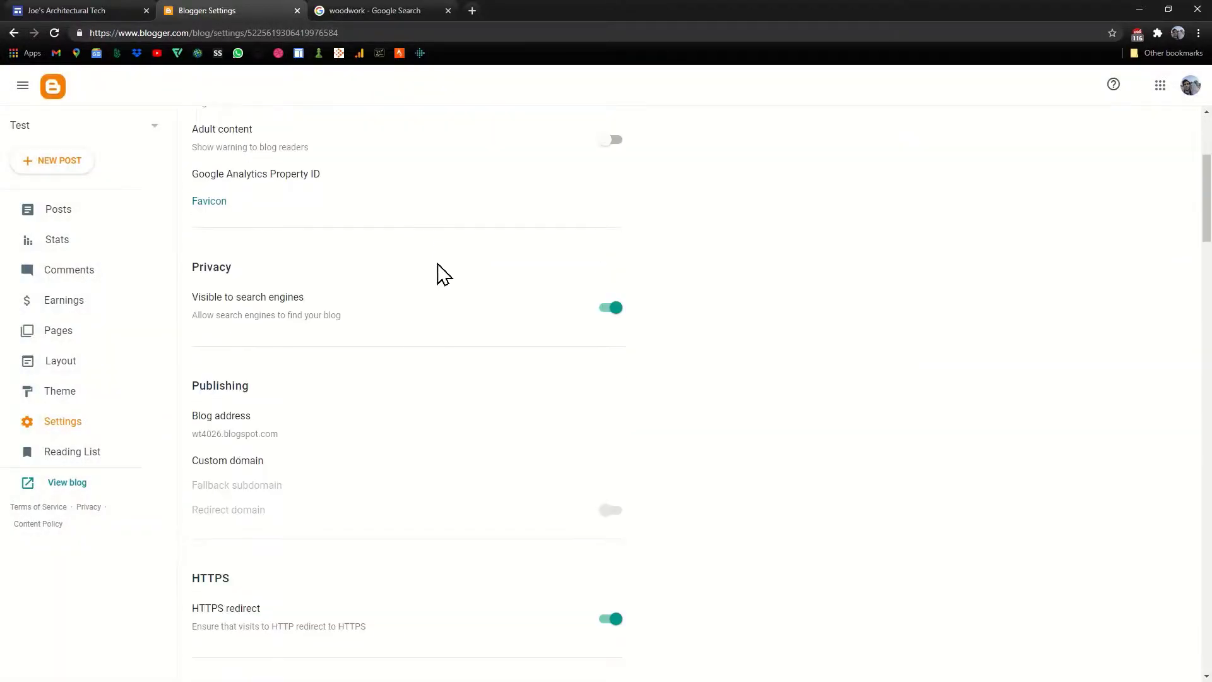
{"action": "left_click_drag", "start_coordinate": [279, 440], "coordinate": [193, 437]}
{"action": "key", "text": "ctrl+c"}
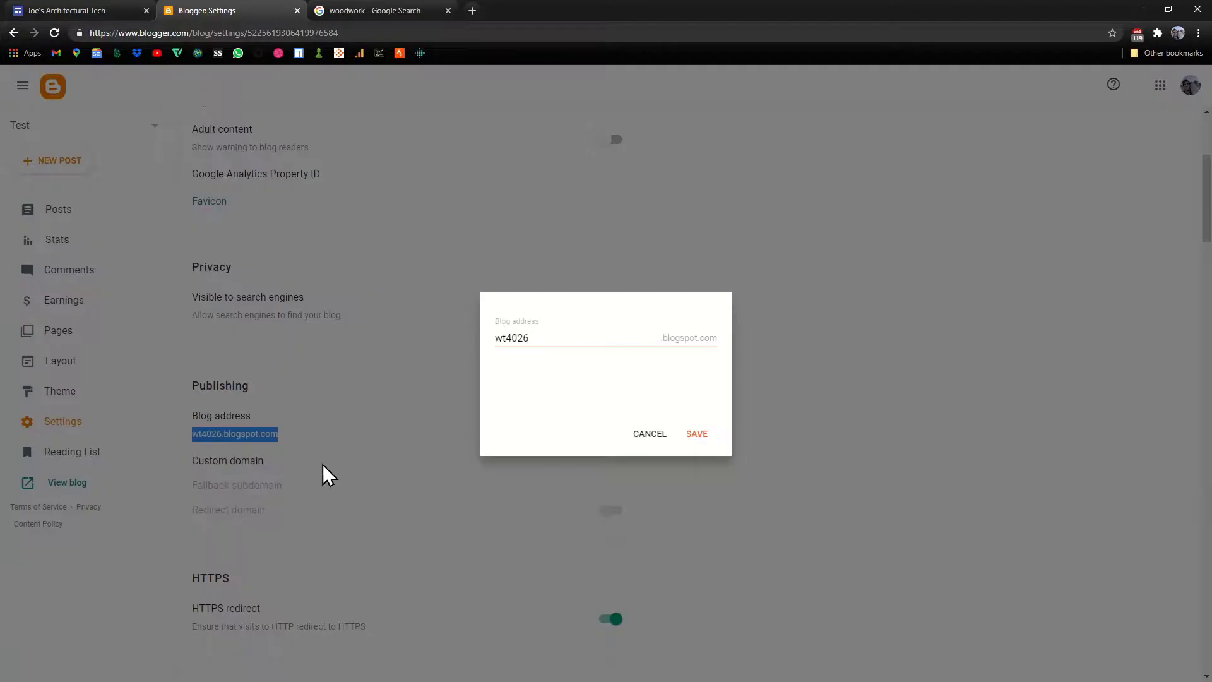
{"action": "left_click", "coordinate": [651, 435]}
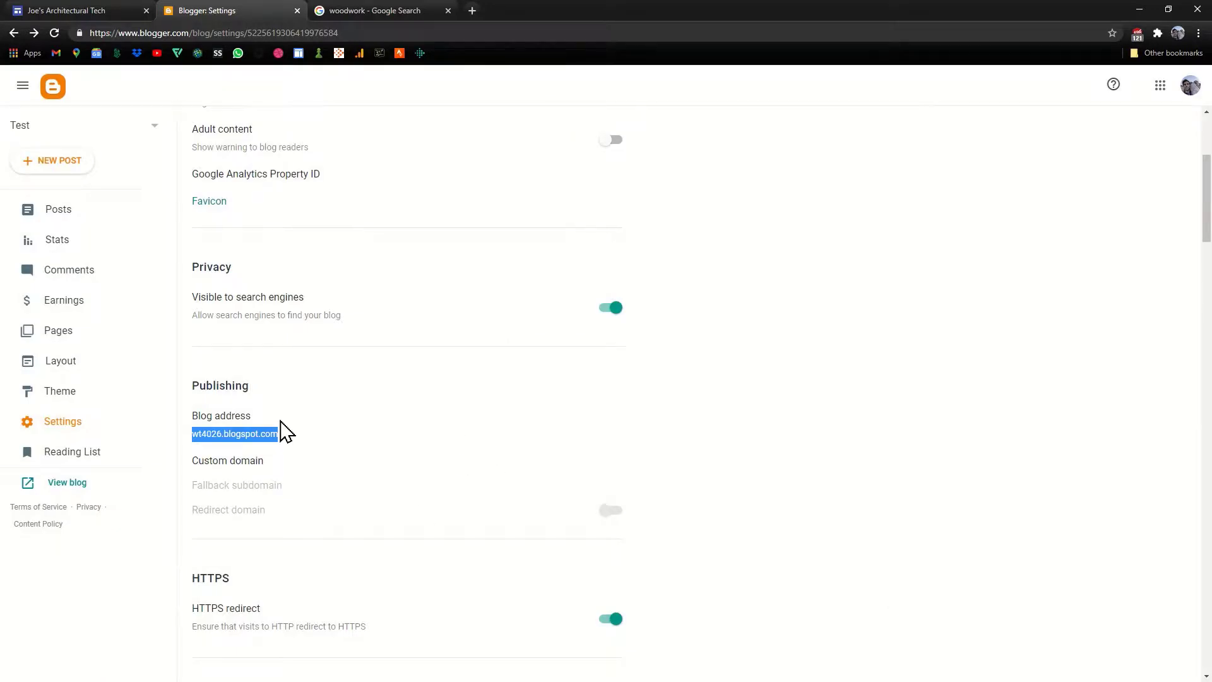
Return to the site editor and embed wt4026.blogspot.com as a whole page under the Passivhaus Design Portfolio Blog header
{"action": "left_click", "coordinate": [63, 11]}
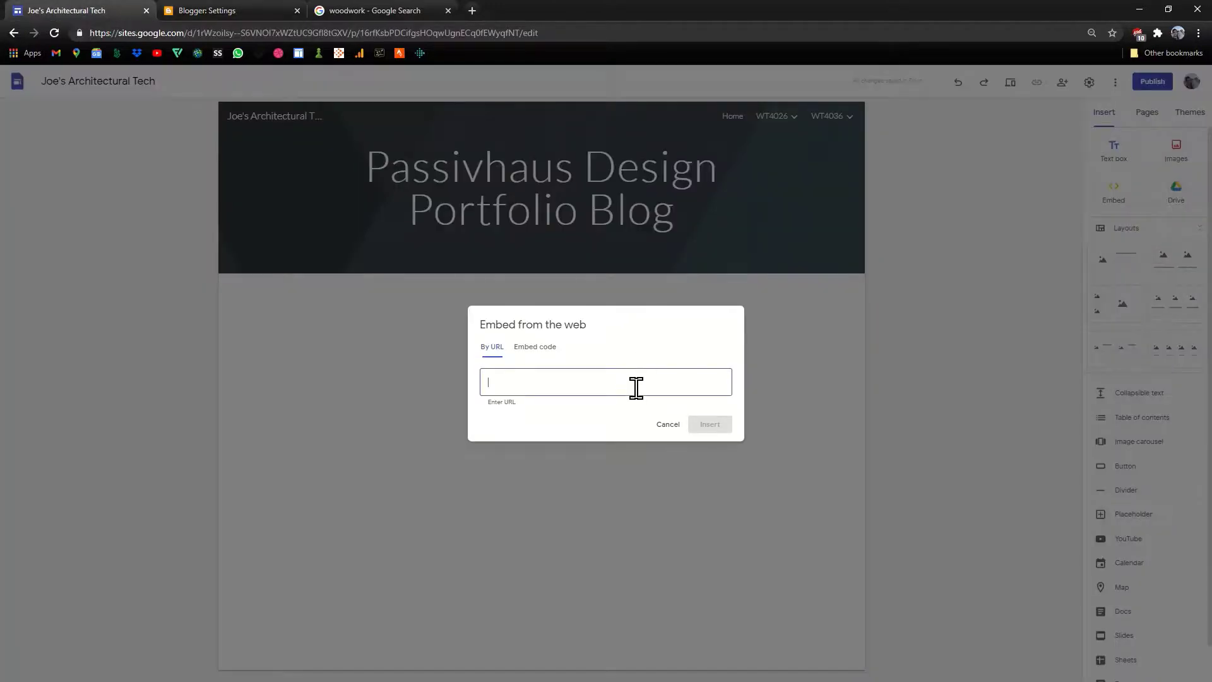
{"action": "key", "text": "ctrl+v"}
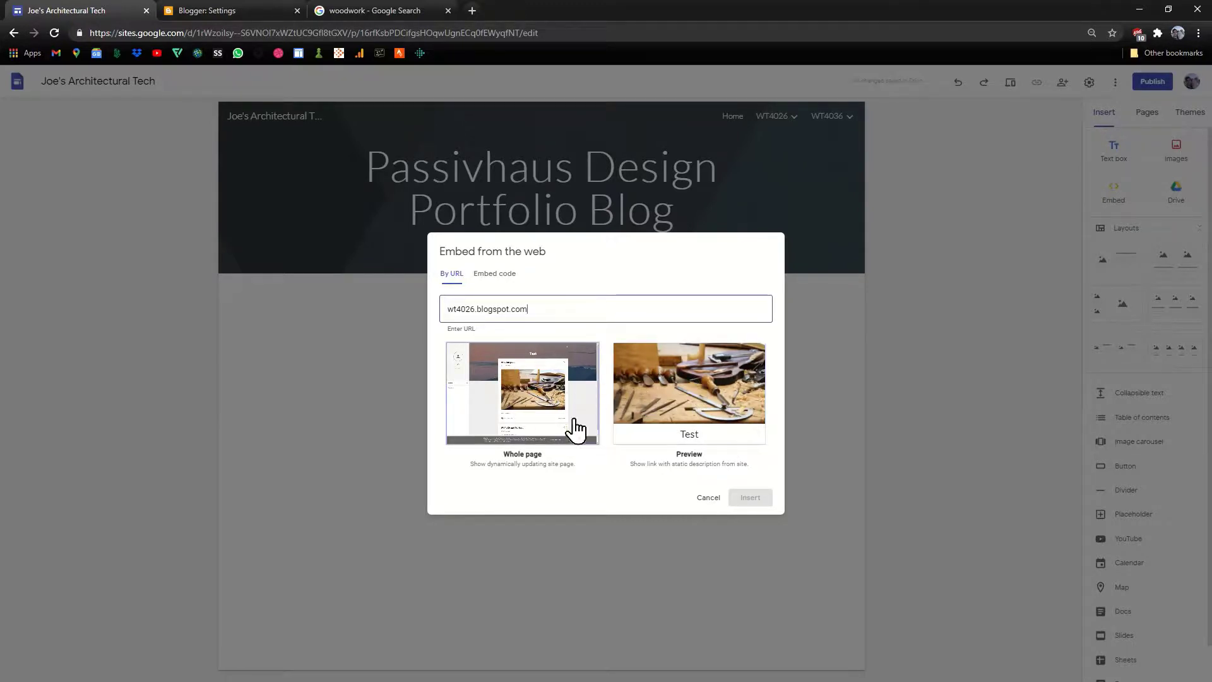
{"action": "left_click", "coordinate": [683, 396]}
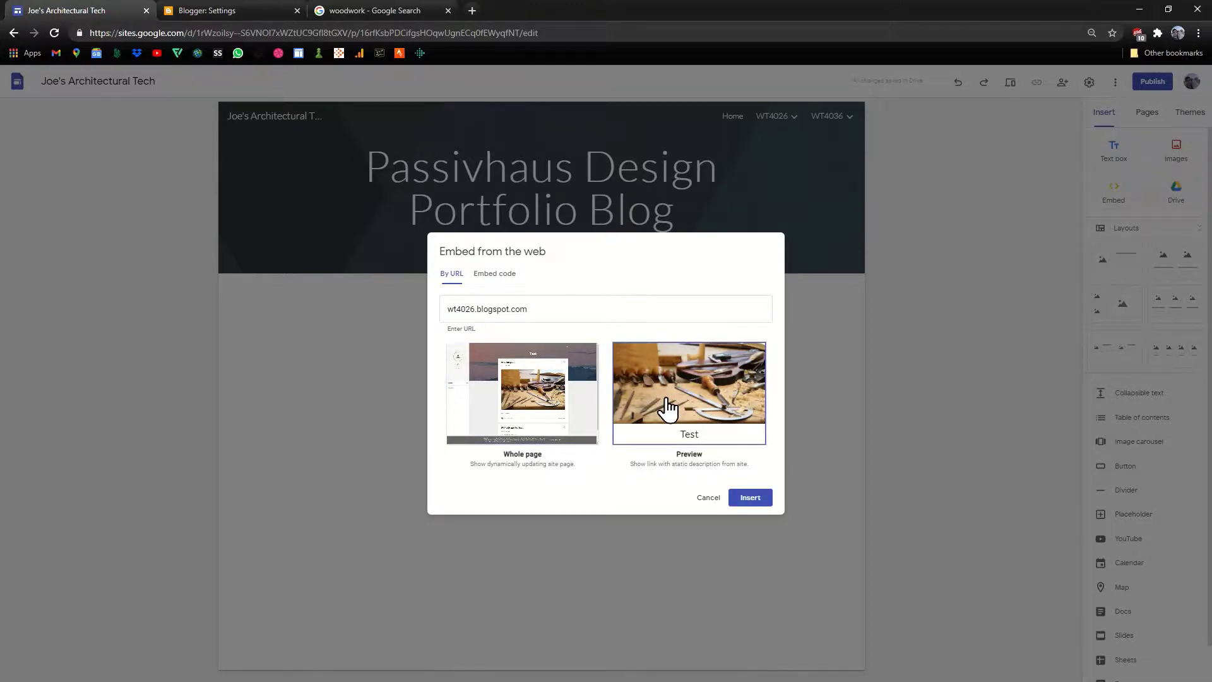
{"action": "left_click", "coordinate": [538, 386]}
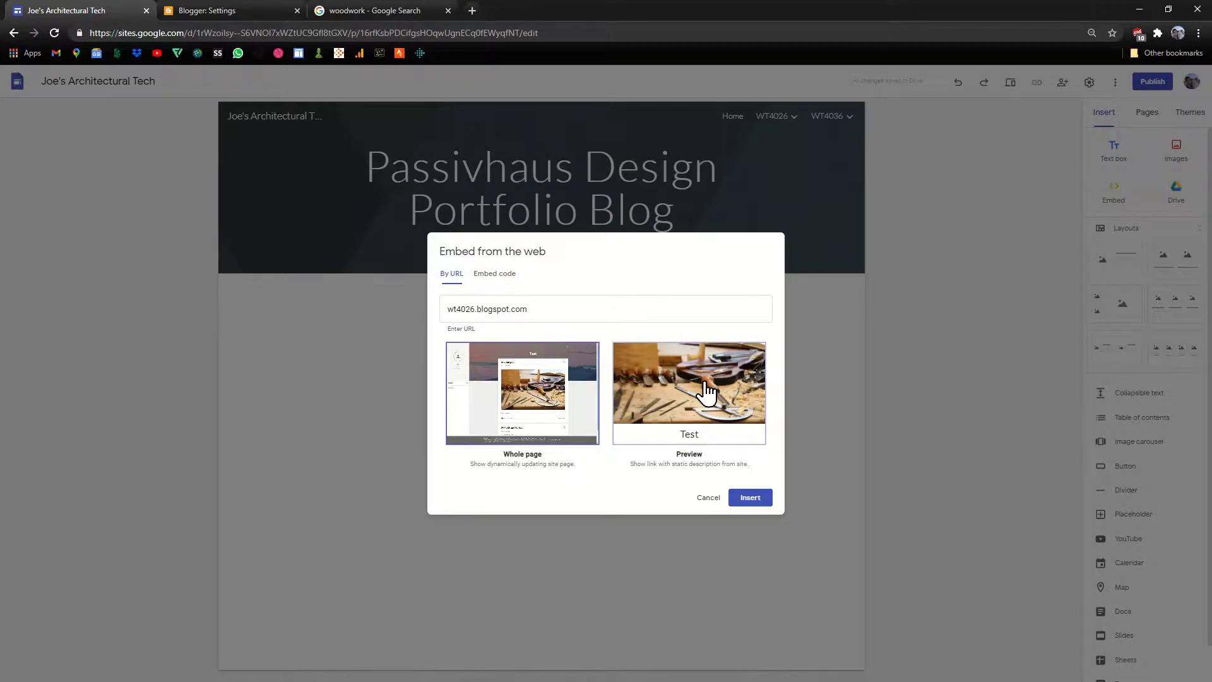
{"action": "left_click", "coordinate": [751, 499]}
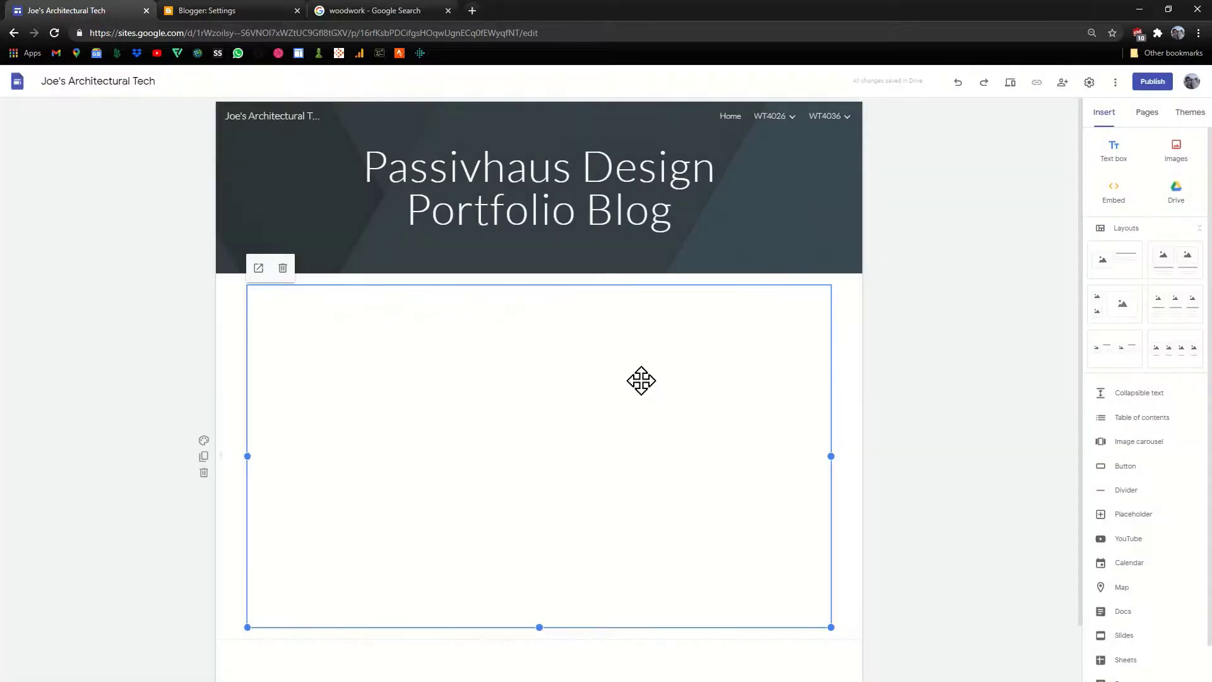
Increase the height of the embedded blog frame so more of the "Another post" entry fits, and check the page layout
{"action": "scroll", "coordinate": [712, 411], "scroll_direction": "down", "scroll_amount": 1}
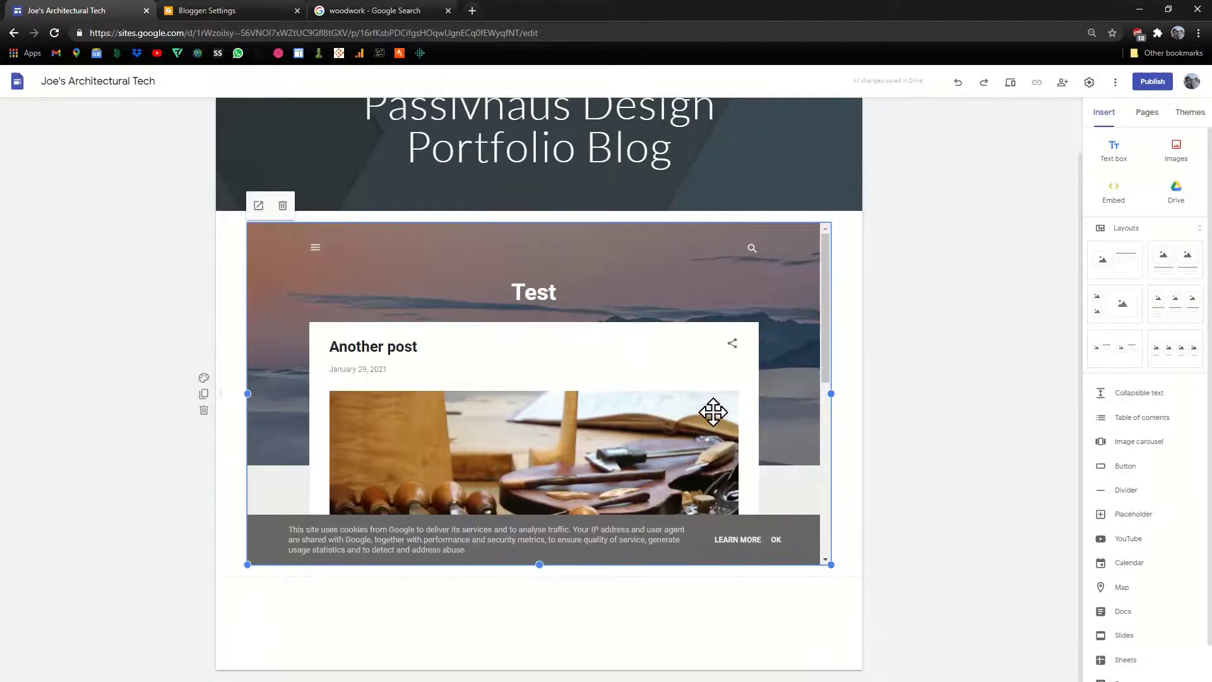
{"action": "scroll", "coordinate": [609, 556], "scroll_direction": "up", "scroll_amount": 1}
{"action": "scroll", "coordinate": [547, 573], "scroll_direction": "down", "scroll_amount": 1}
{"action": "scroll", "coordinate": [541, 555], "scroll_direction": "down", "scroll_amount": 1}
{"action": "left_click_drag", "start_coordinate": [540, 564], "coordinate": [540, 678]}
{"action": "scroll", "coordinate": [581, 467], "scroll_direction": "down", "scroll_amount": 1}
{"action": "scroll", "coordinate": [581, 467], "scroll_direction": "down", "scroll_amount": 1}
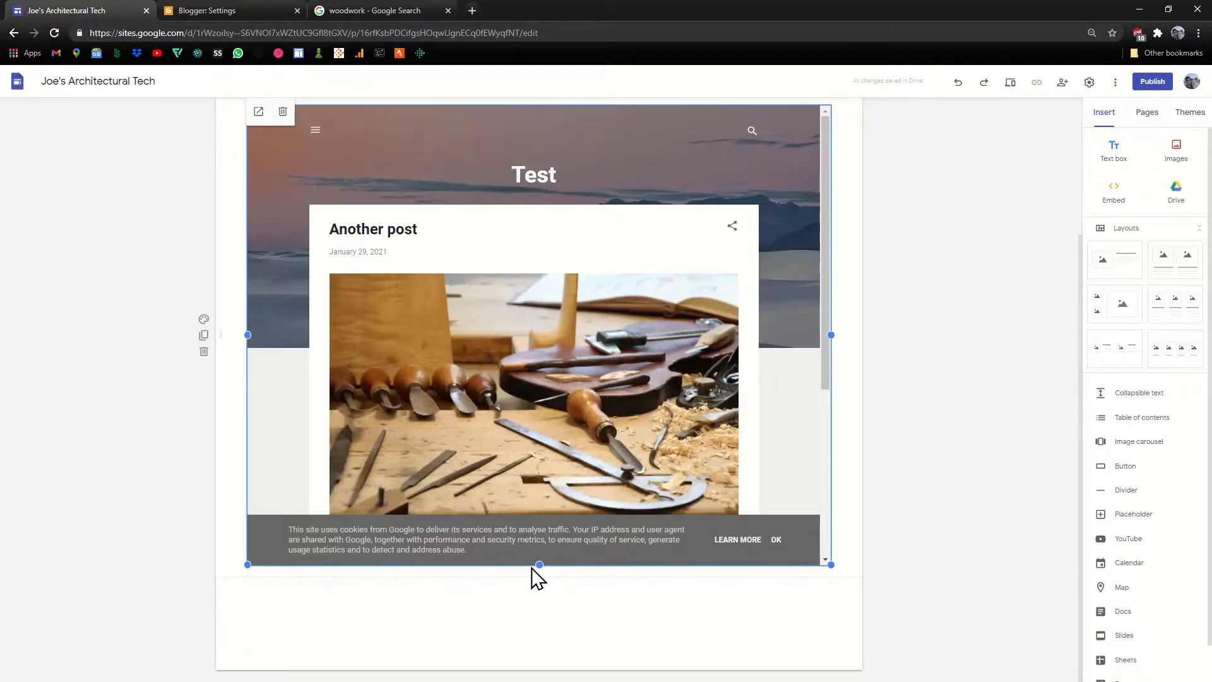
{"action": "left_click_drag", "start_coordinate": [539, 563], "coordinate": [707, 558]}
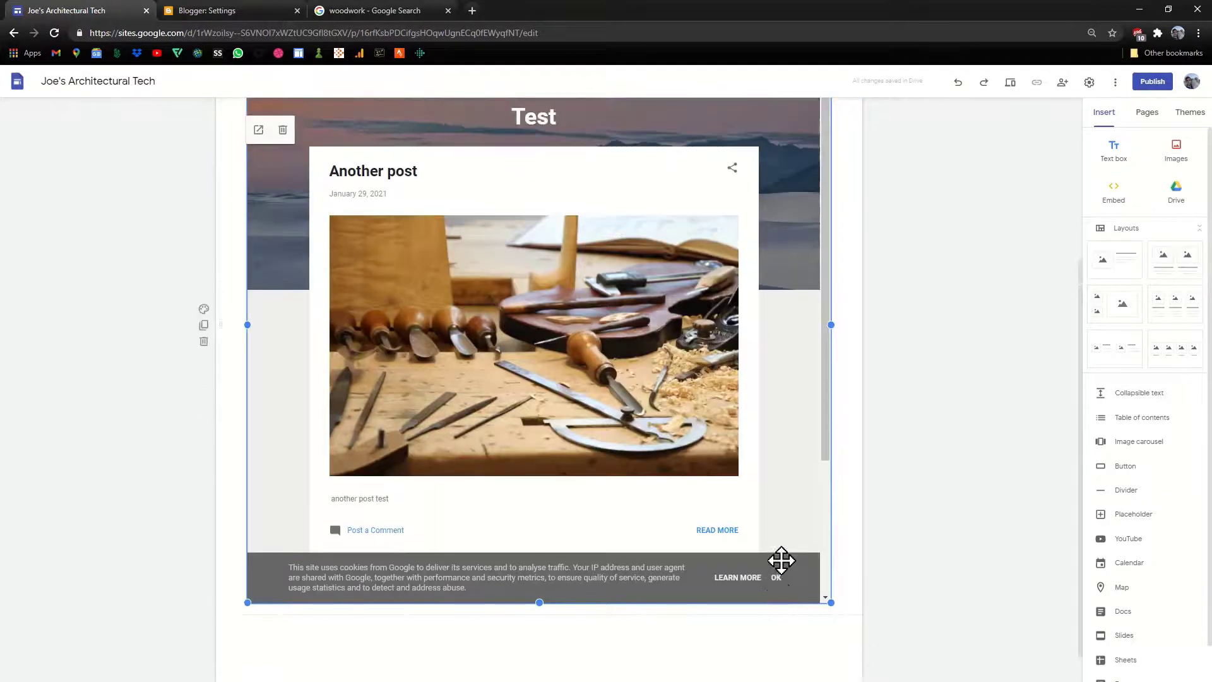
{"action": "scroll", "coordinate": [778, 563], "scroll_direction": "up", "scroll_amount": 4}
{"action": "scroll", "coordinate": [611, 351], "scroll_direction": "down", "scroll_amount": 1}
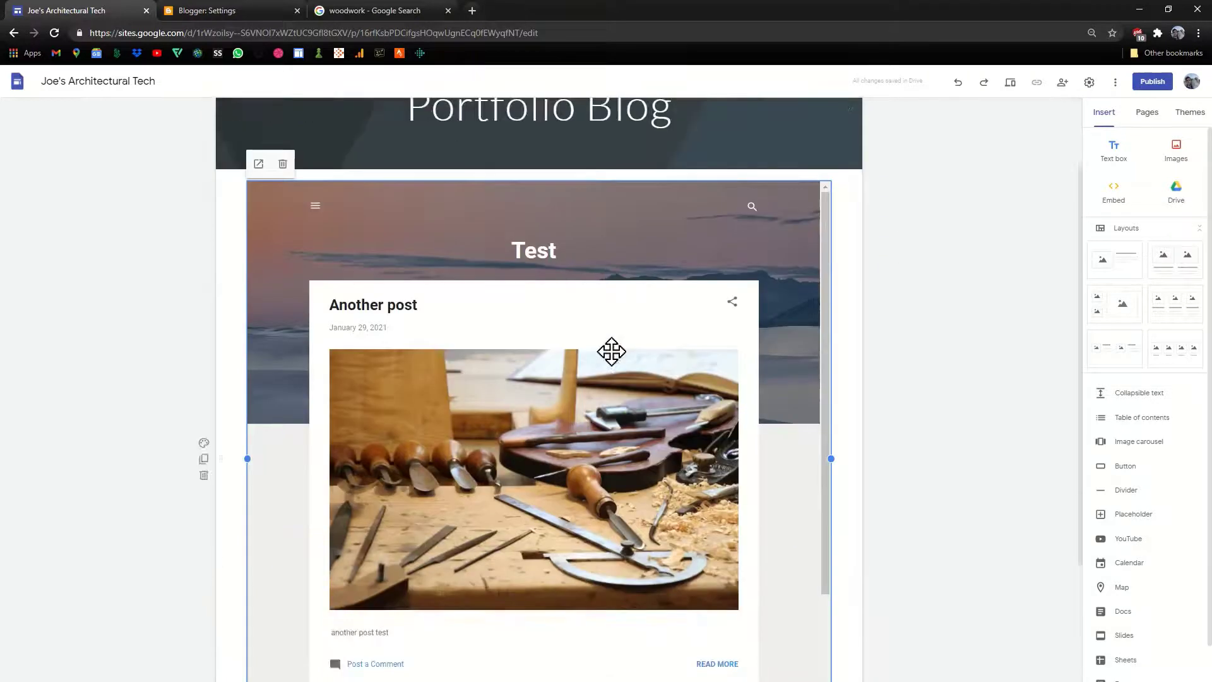
{"action": "scroll", "coordinate": [947, 225], "scroll_direction": "up", "scroll_amount": 1}
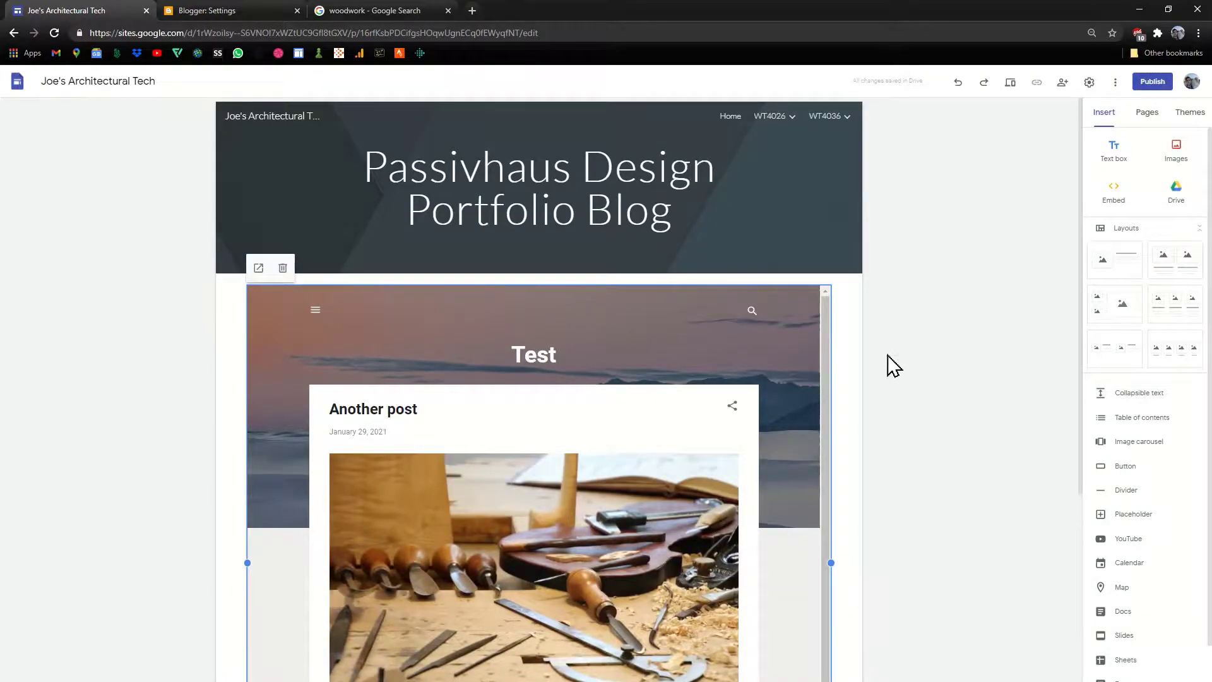
{"action": "scroll", "coordinate": [493, 390], "scroll_direction": "down", "scroll_amount": 3}
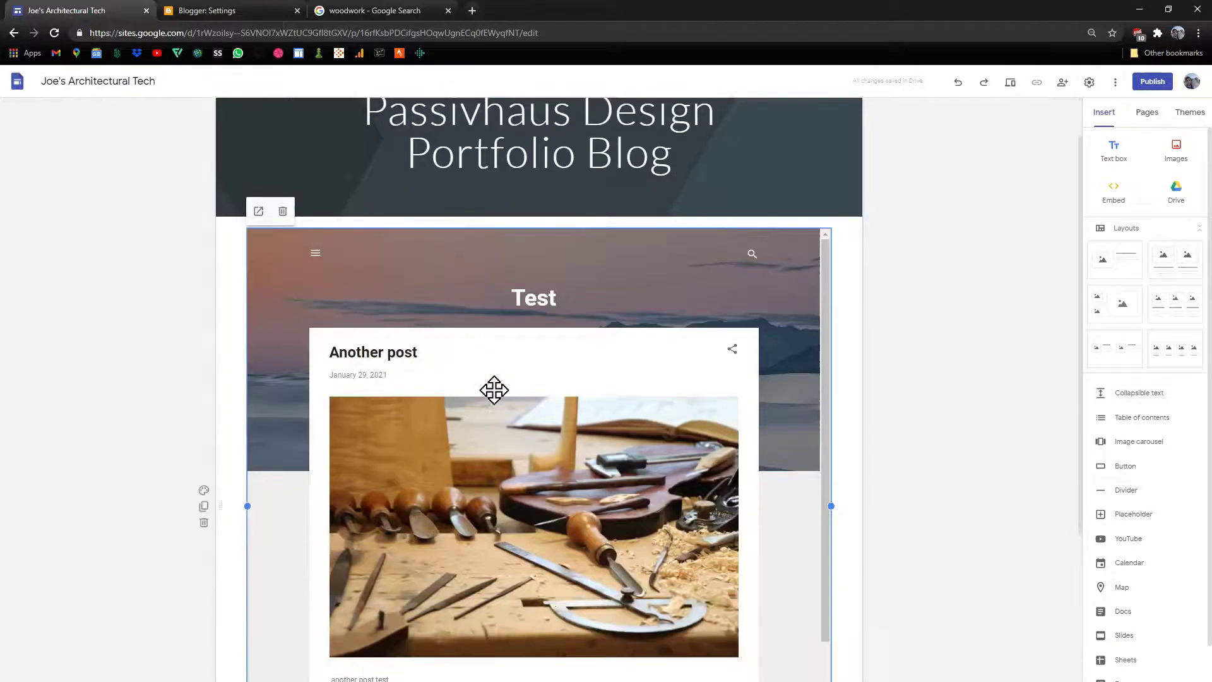
{"action": "scroll", "coordinate": [540, 346], "scroll_direction": "up", "scroll_amount": 3}
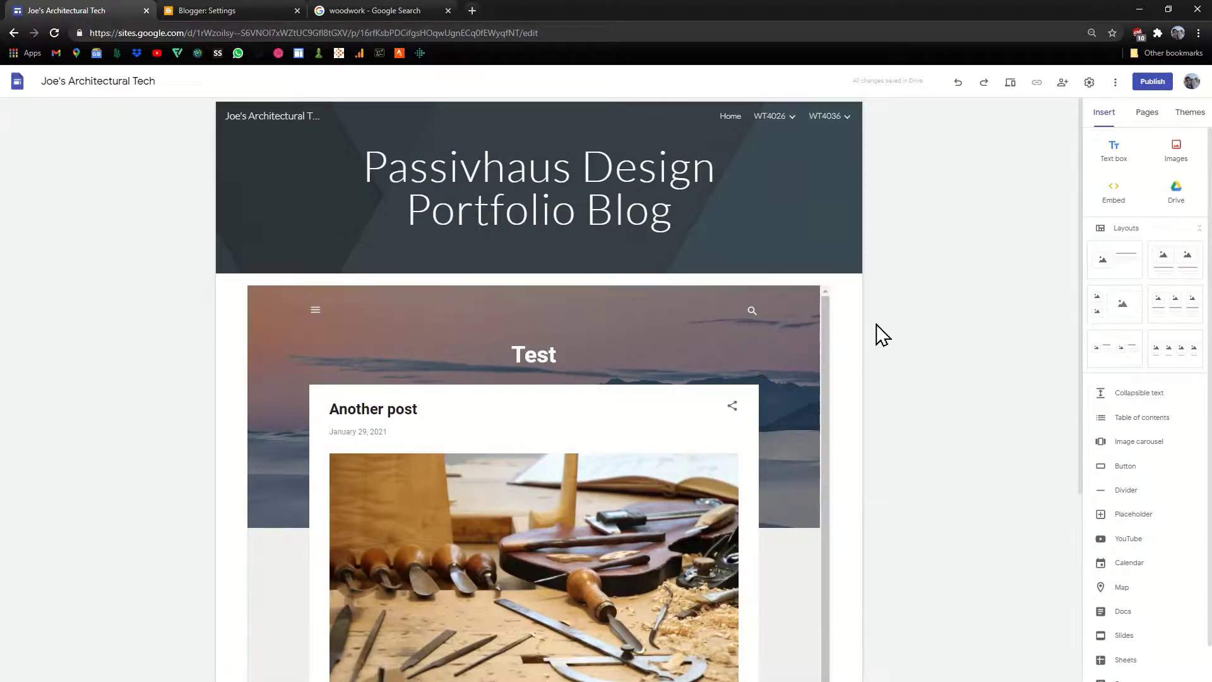
Switch to Blogger to review the blog's list of posts, and return to the site editor
{"action": "left_click", "coordinate": [226, 9]}
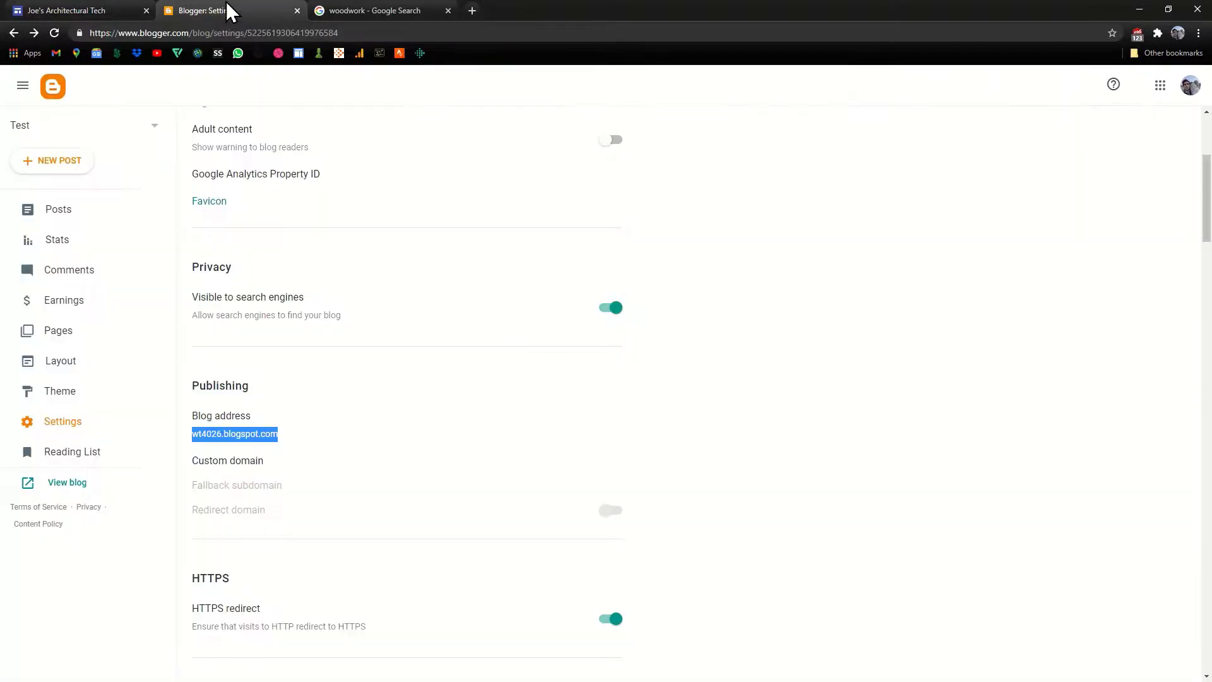
{"action": "left_click", "coordinate": [74, 218]}
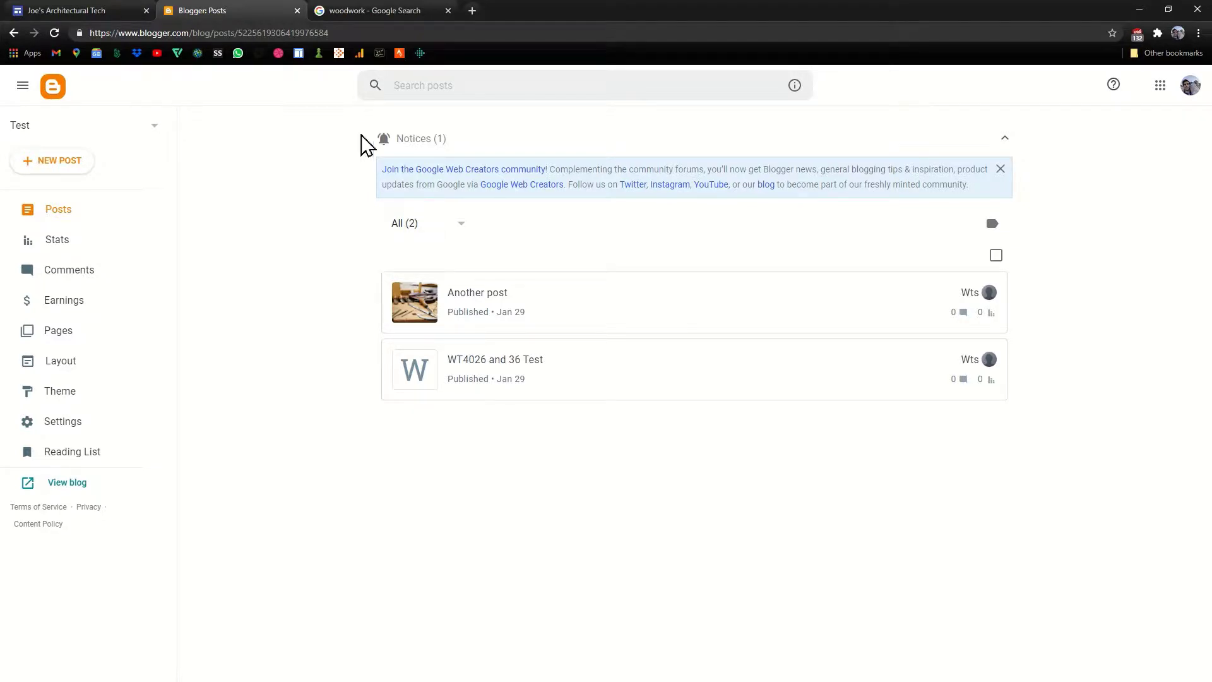
{"action": "left_click", "coordinate": [109, 10]}
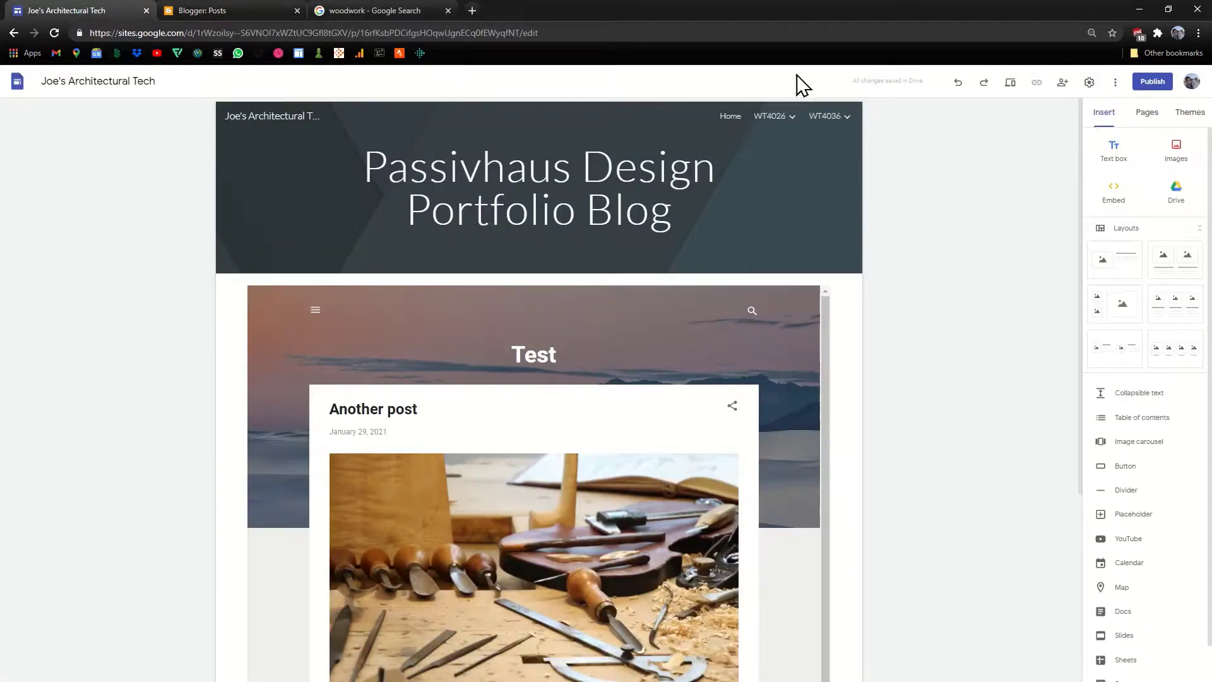
Publish the site at the suggested web address, reviewing who can view it and requesting public search engines not to display it
{"action": "left_click", "coordinate": [1152, 81]}
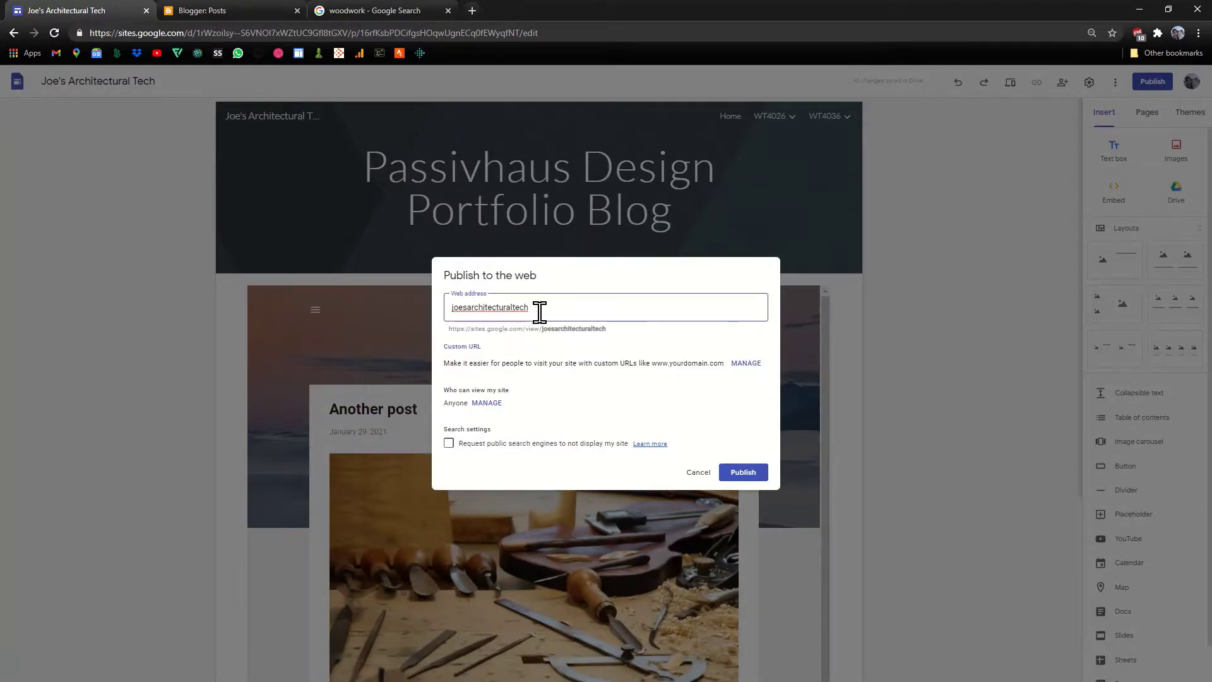
{"action": "left_click_drag", "start_coordinate": [550, 307], "coordinate": [451, 305]}
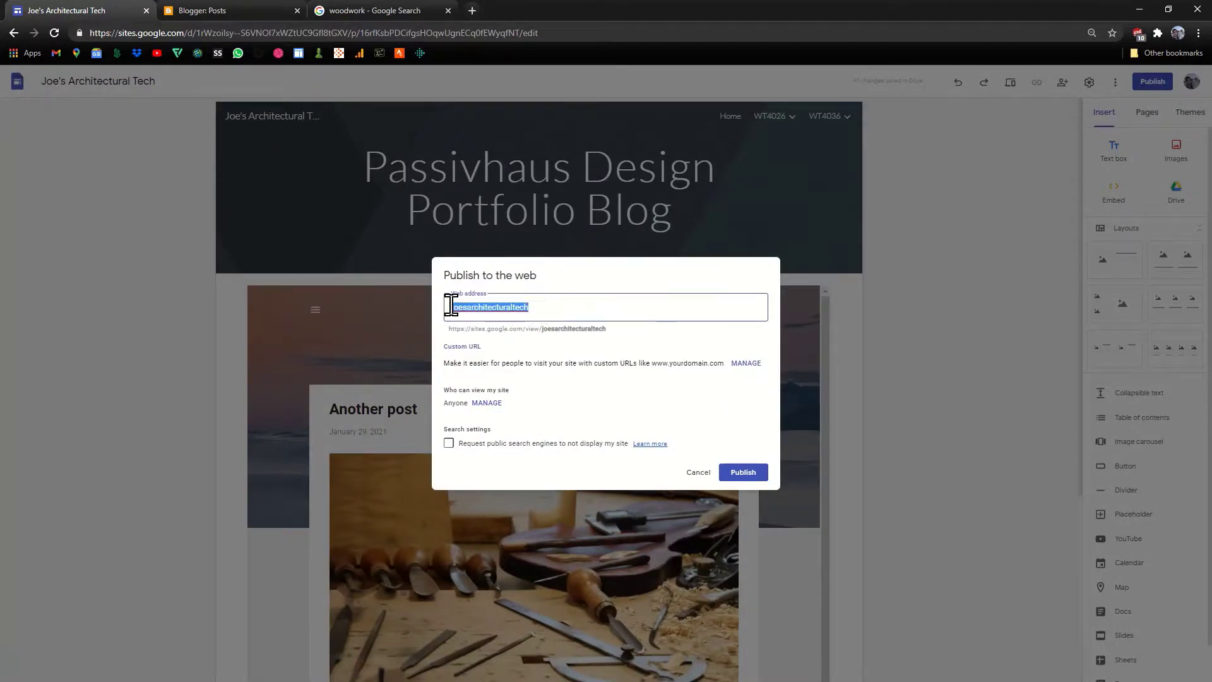
{"action": "left_click", "coordinate": [535, 307]}
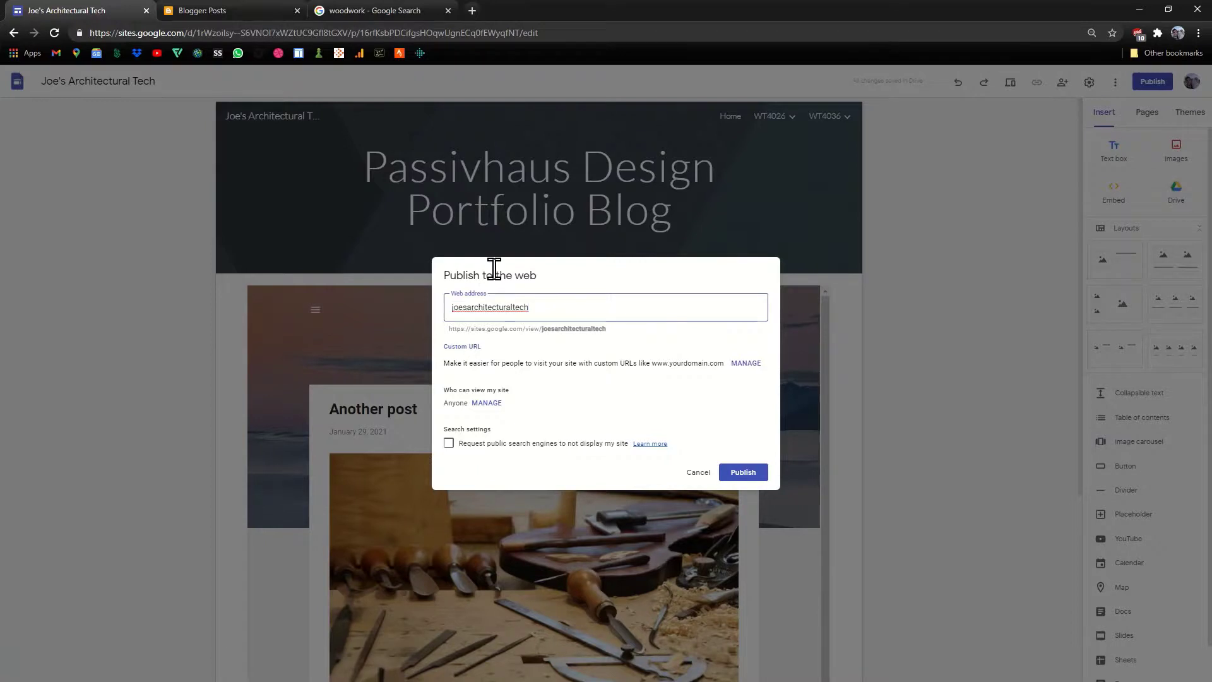
{"action": "left_click", "coordinate": [488, 404]}
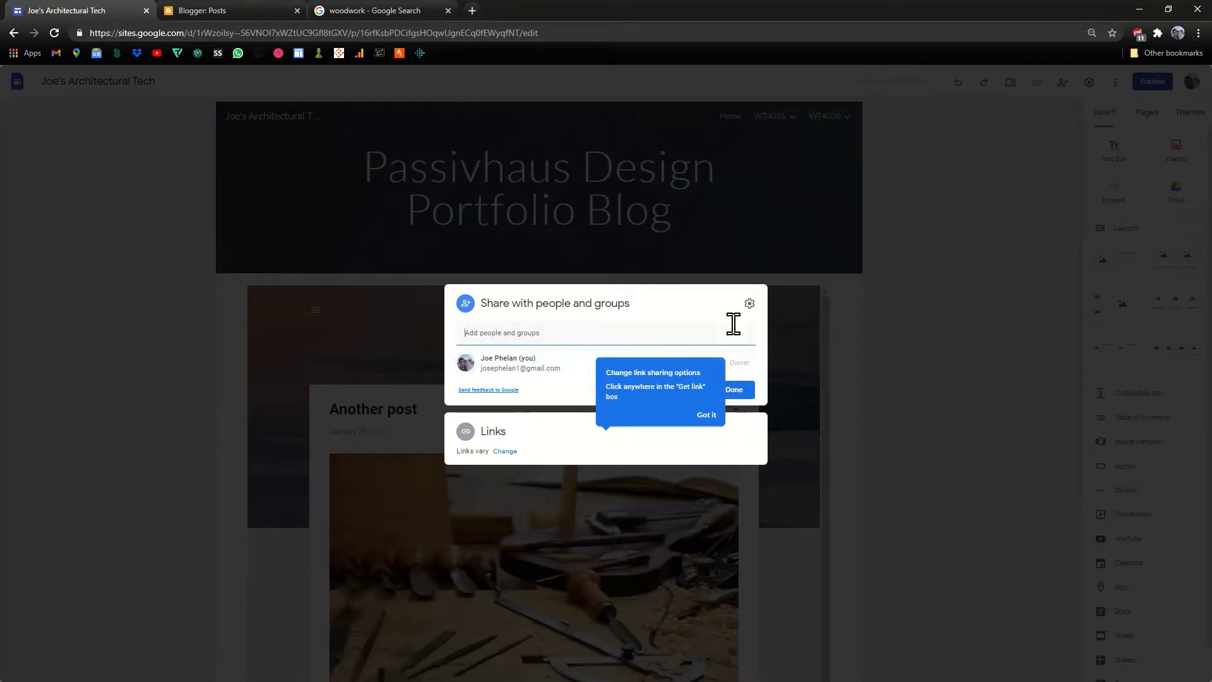
{"action": "left_click", "coordinate": [737, 390]}
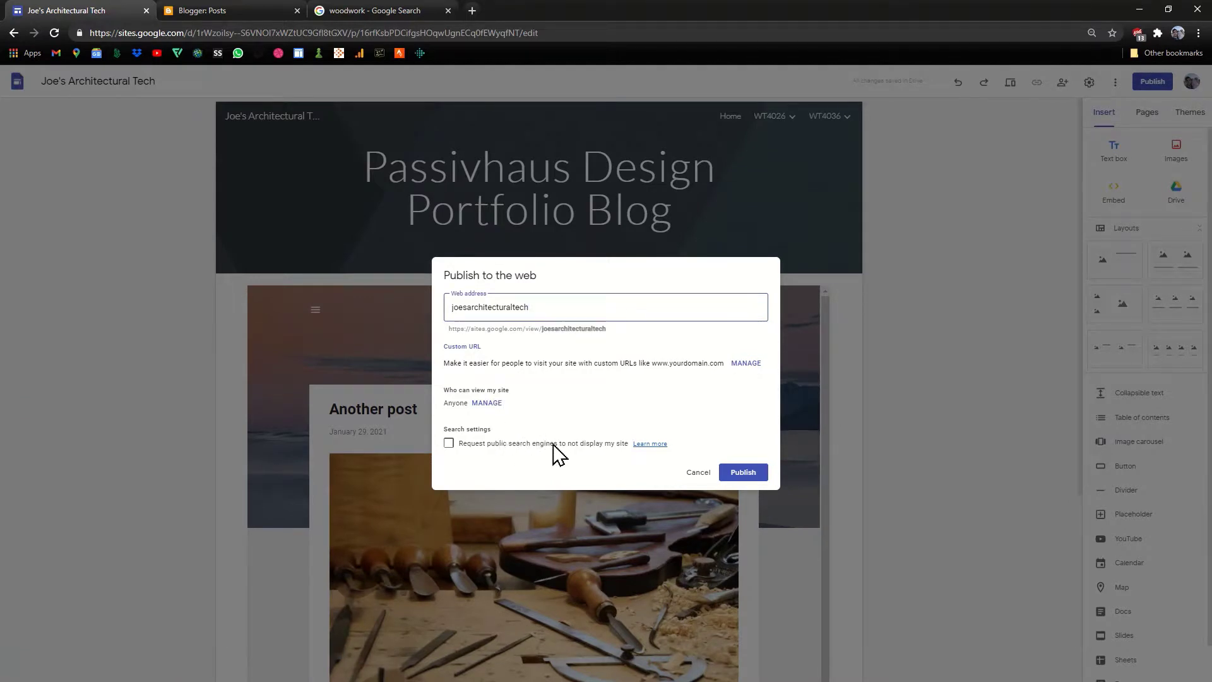
{"action": "left_click", "coordinate": [449, 443]}
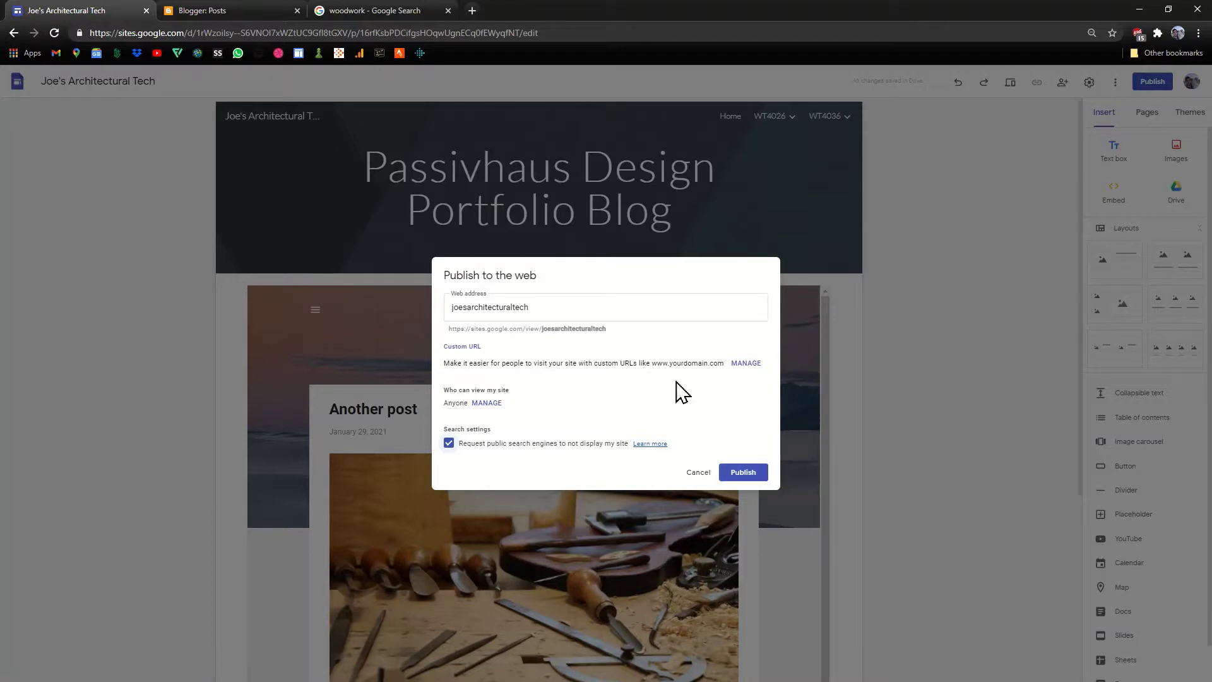
{"action": "left_click", "coordinate": [757, 474]}
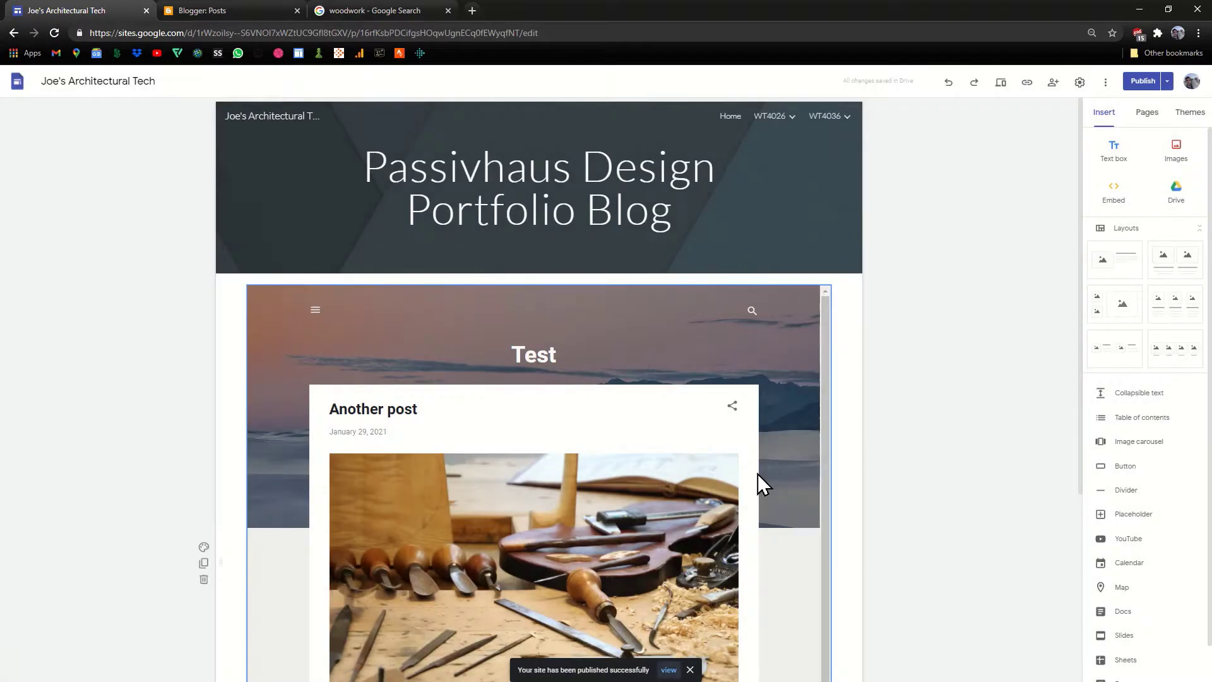
{"action": "left_click", "coordinate": [1167, 82]}
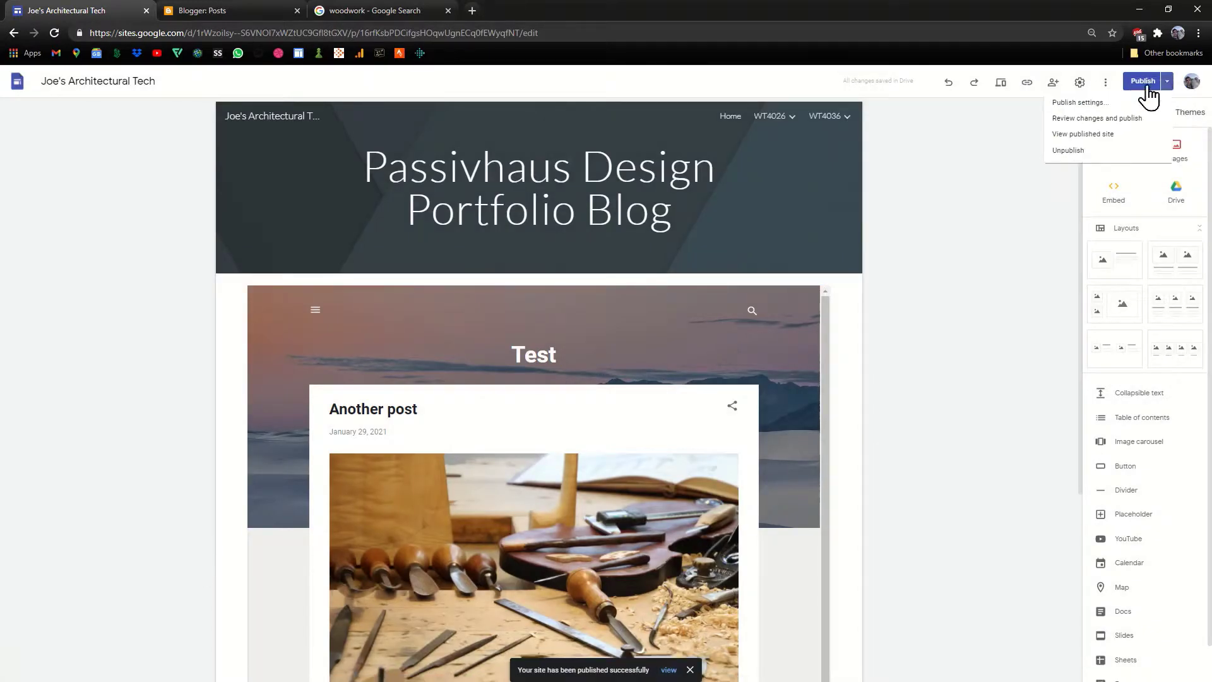
{"action": "left_click", "coordinate": [1098, 88]}
{"action": "left_click", "coordinate": [1105, 85]}
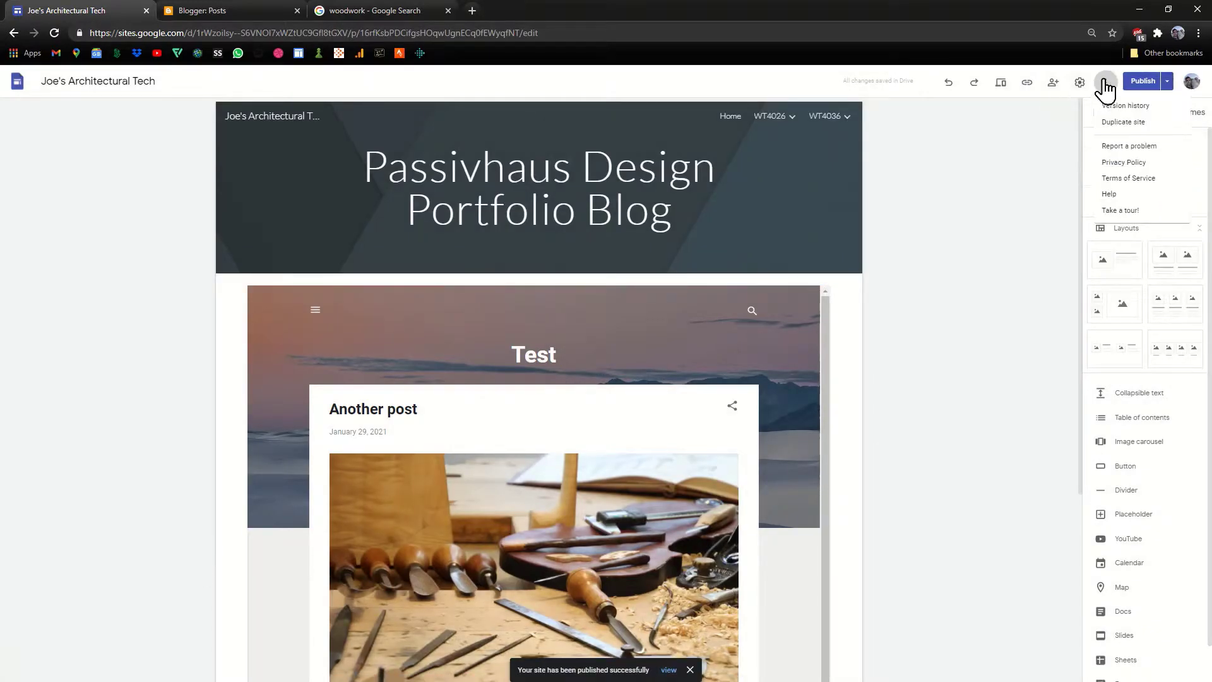
{"action": "left_click", "coordinate": [1081, 85]}
{"action": "left_click", "coordinate": [1081, 84]}
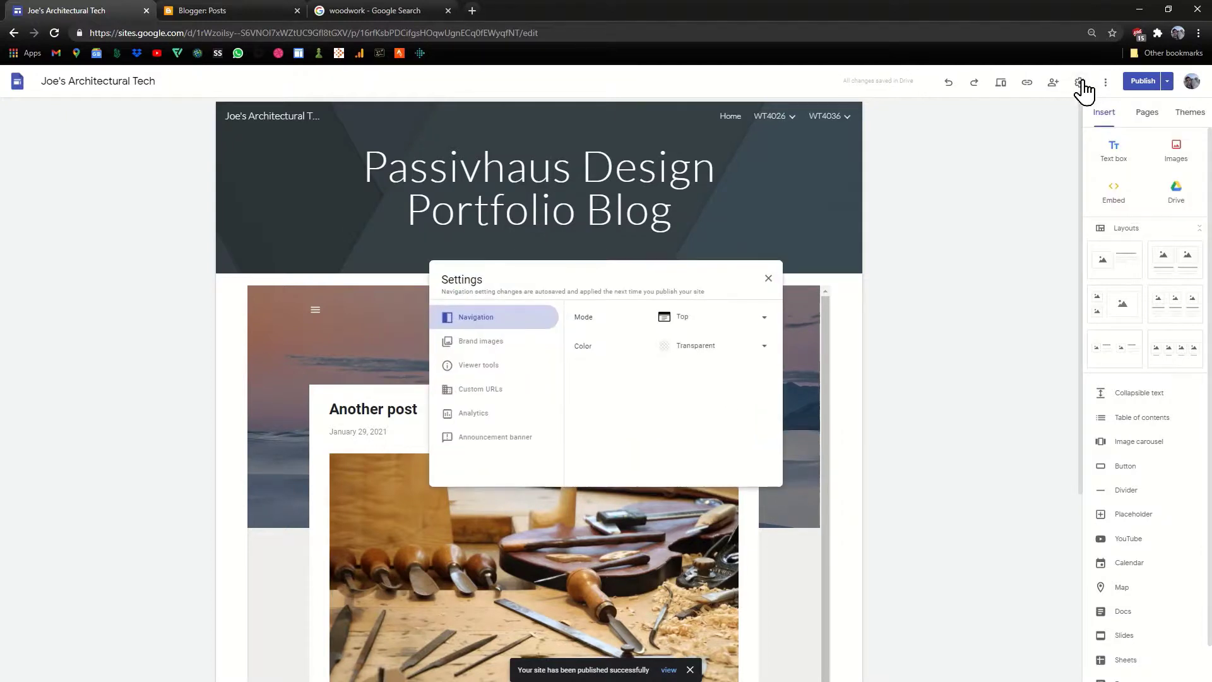
{"action": "left_click", "coordinate": [767, 279]}
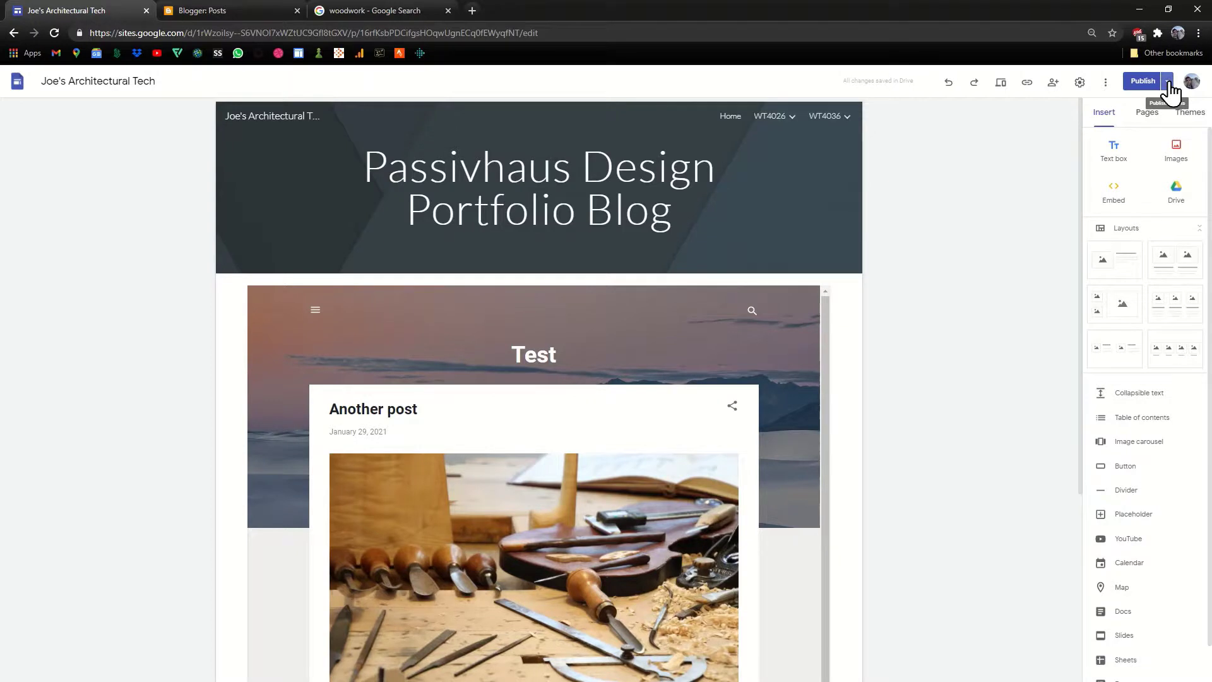
{"action": "left_click", "coordinate": [1168, 85]}
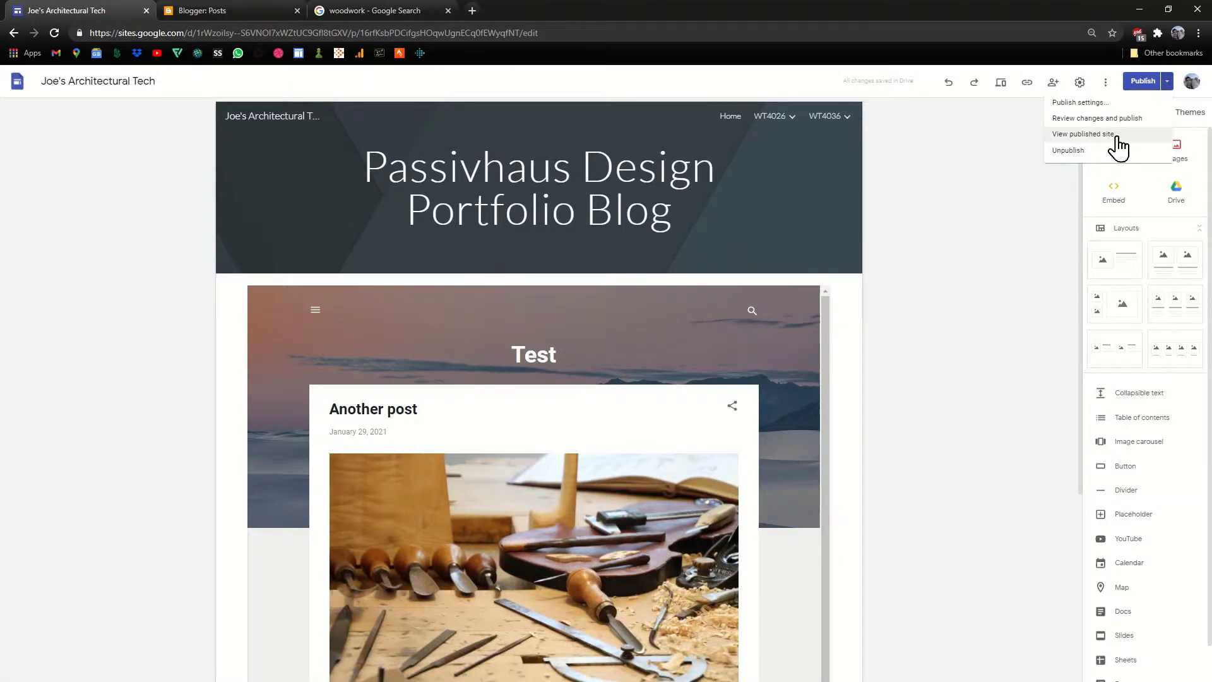
{"action": "left_click", "coordinate": [1100, 94]}
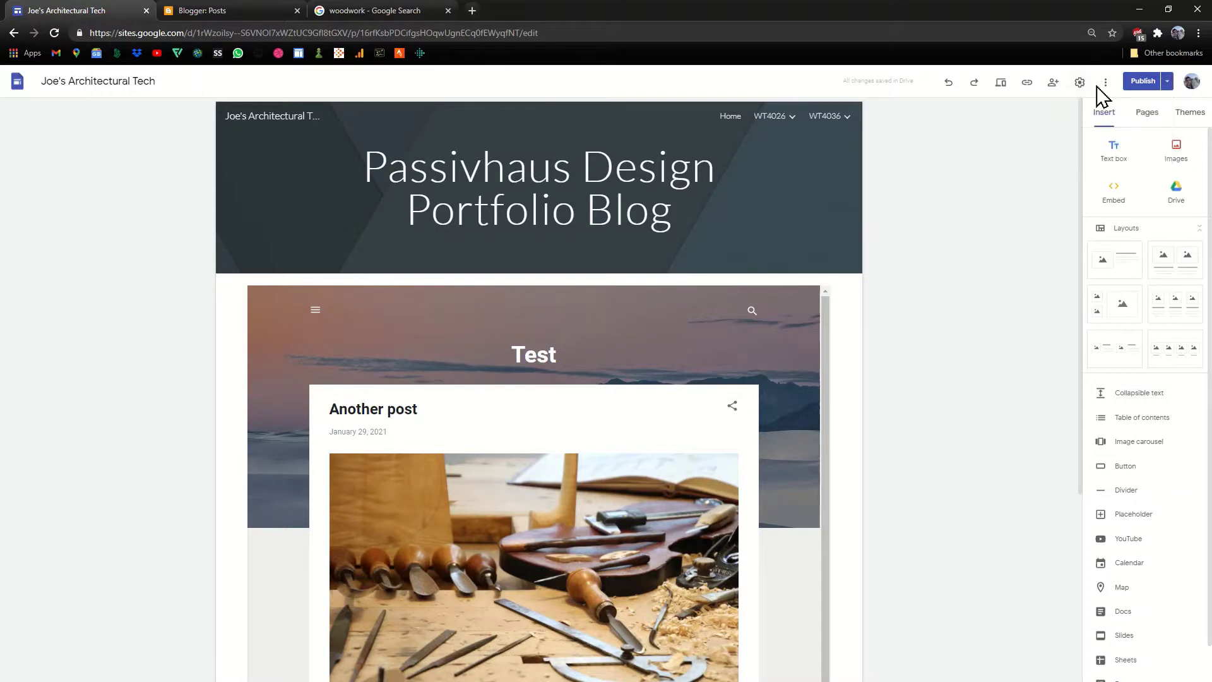
{"action": "left_click", "coordinate": [1079, 82]}
{"action": "left_click", "coordinate": [1104, 87]}
{"action": "left_click", "coordinate": [1105, 84]}
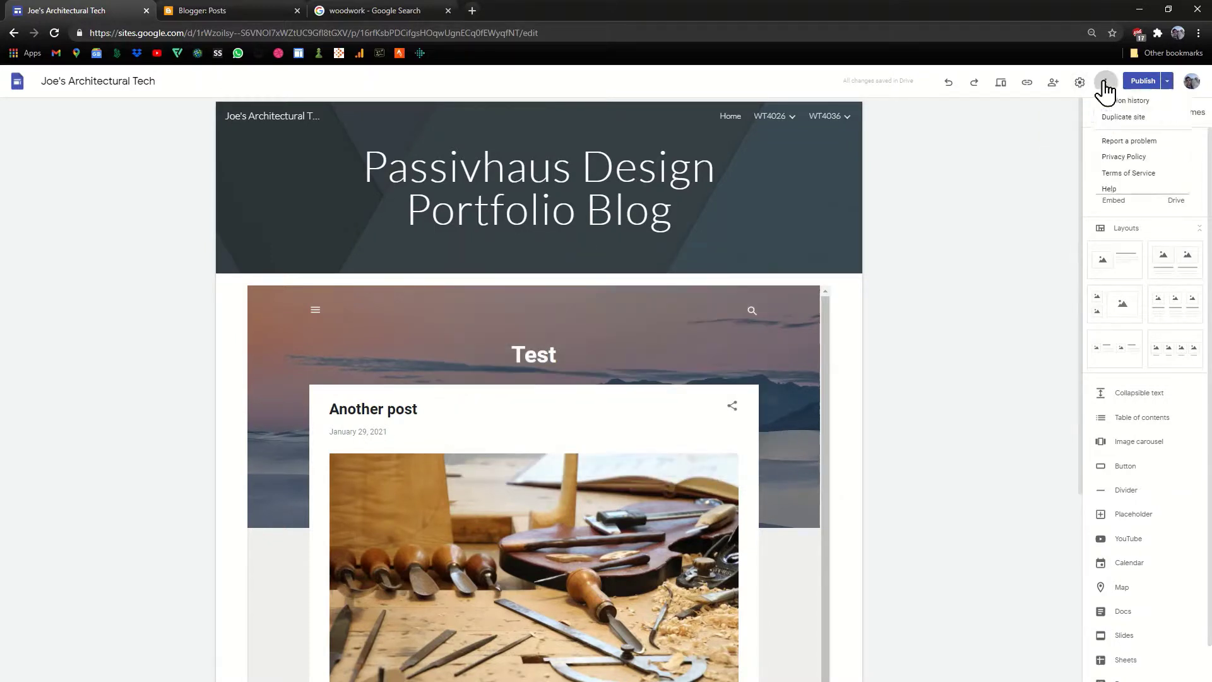
View the published site and look over its Passivhaus Design Portfolio Blog page
{"action": "left_click", "coordinate": [1167, 82]}
{"action": "left_click", "coordinate": [1167, 82]}
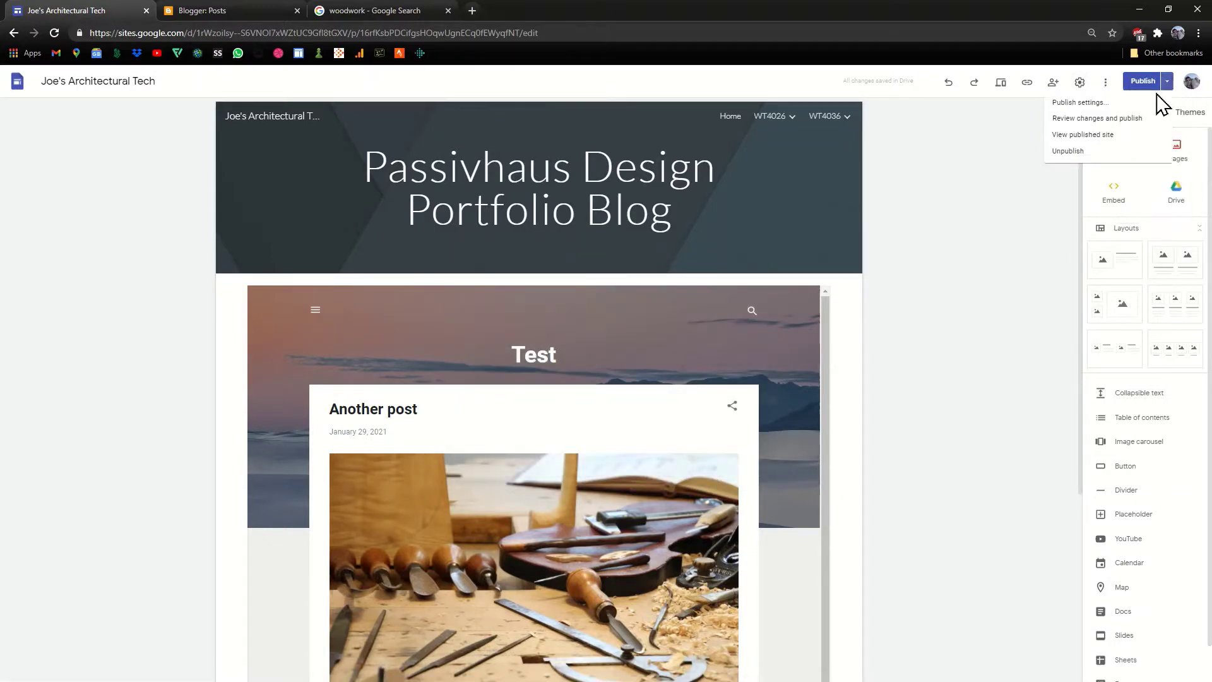
{"action": "left_click", "coordinate": [1095, 135]}
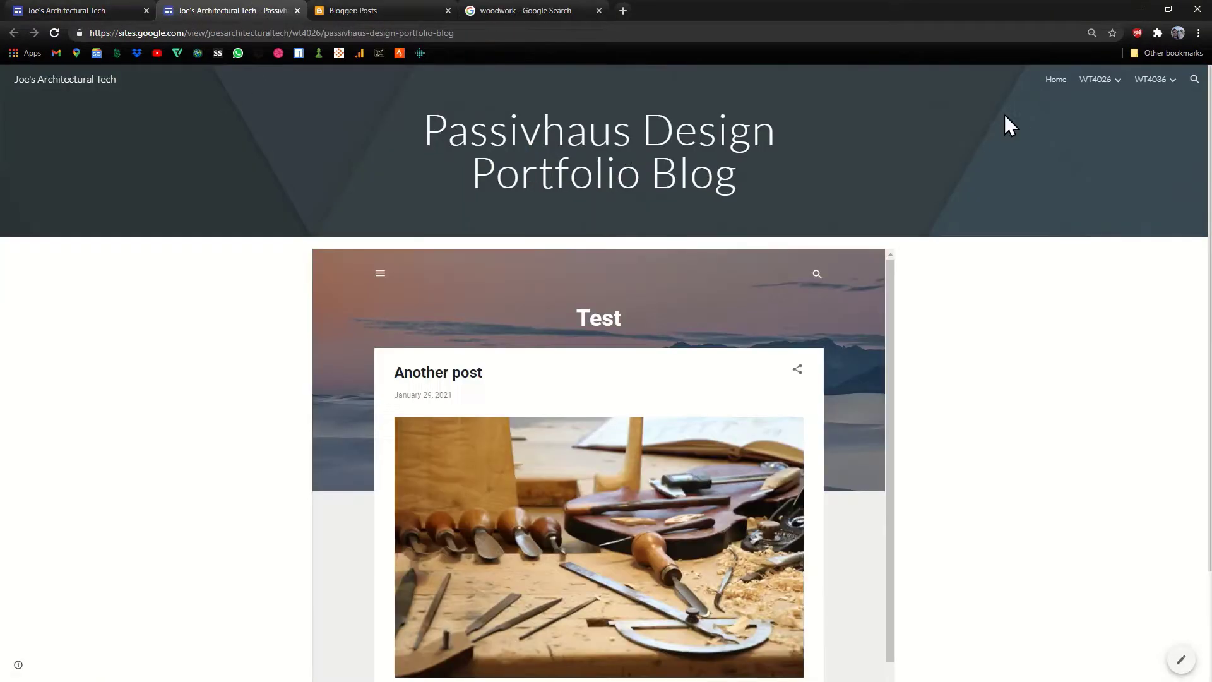
{"action": "scroll", "coordinate": [73, 215], "scroll_direction": "down", "scroll_amount": 2}
{"action": "scroll", "coordinate": [73, 215], "scroll_direction": "up", "scroll_amount": 2}
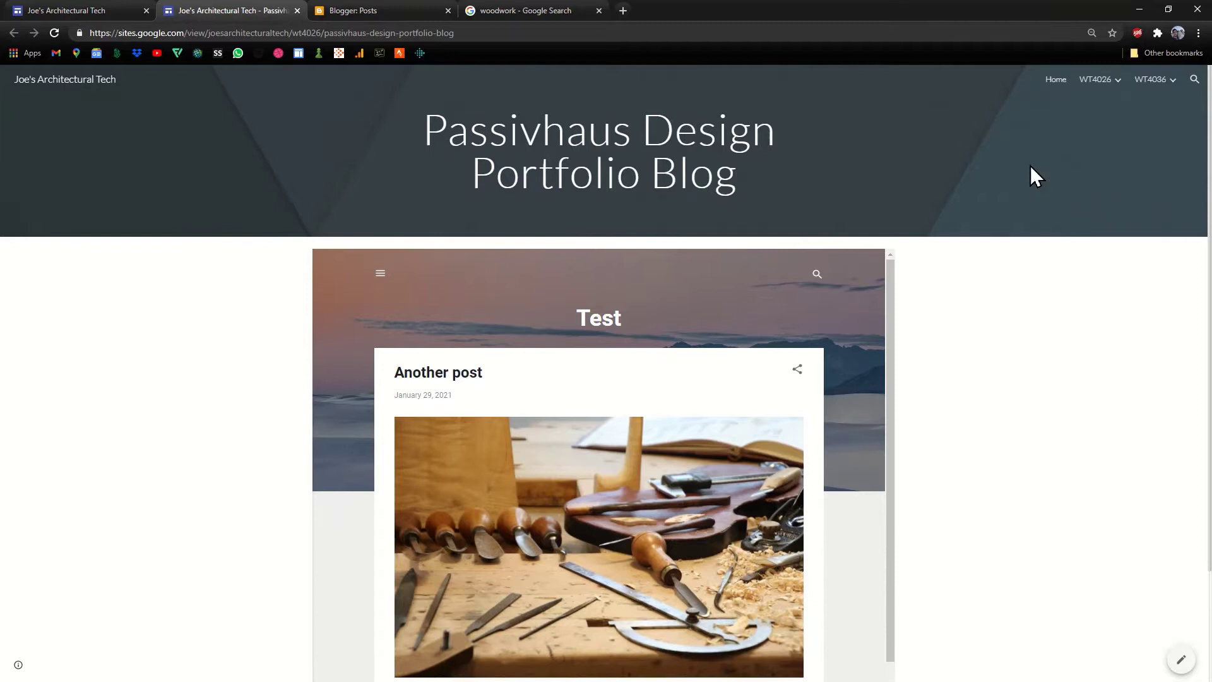
Visit the published site's Home page, and return to the Passivhaus Design Portfolio Blog page under WT4026
{"action": "left_click", "coordinate": [1054, 81]}
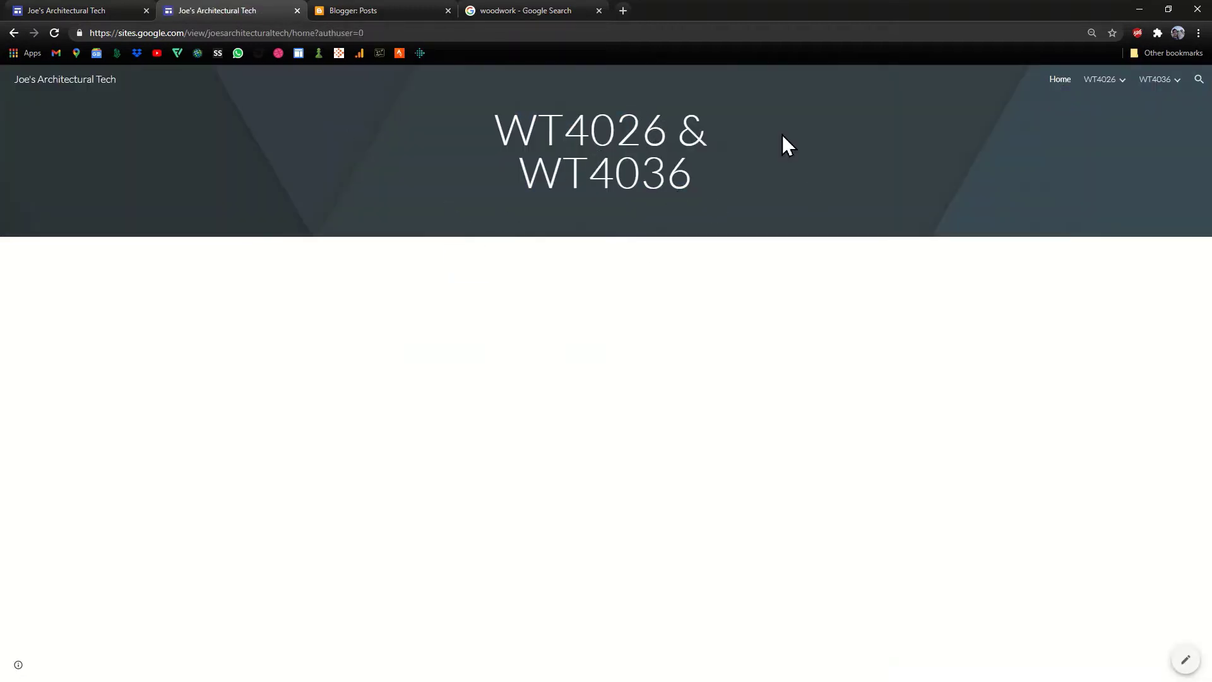
{"action": "mouse_move", "coordinate": [1109, 81]}
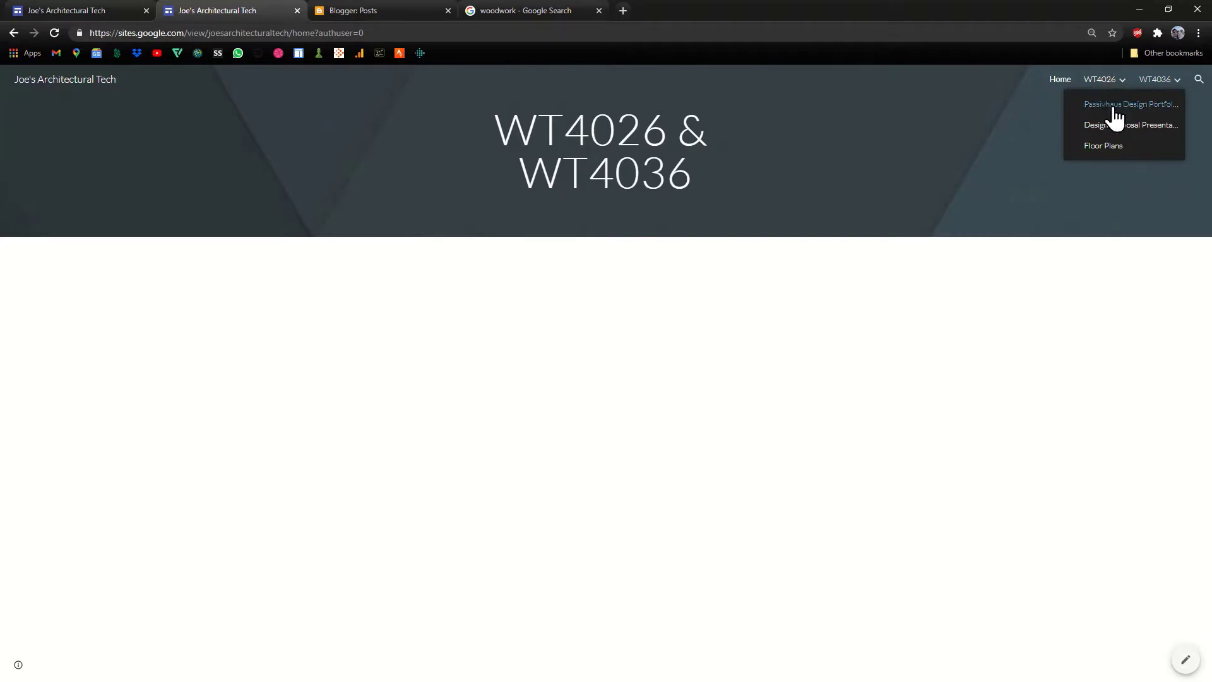
{"action": "left_click", "coordinate": [1115, 112]}
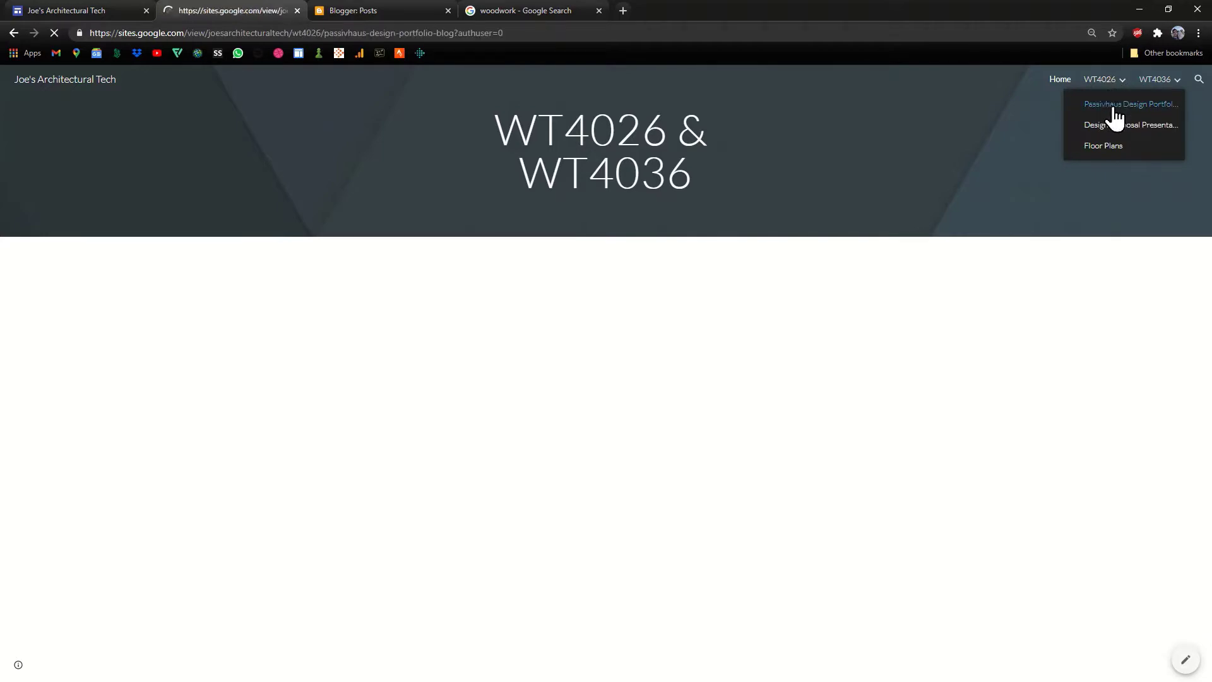
Look through the posts in the embedded blog and check how they display on the published page
{"action": "scroll", "coordinate": [992, 262], "scroll_direction": "down", "scroll_amount": 2}
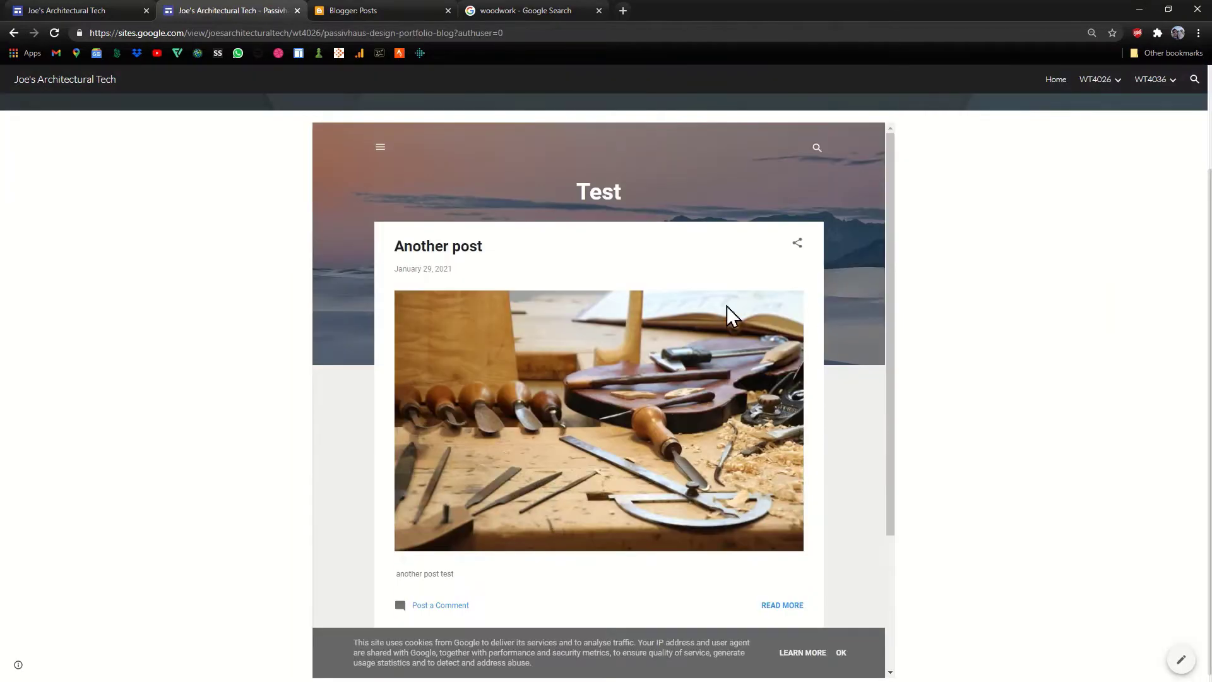
{"action": "scroll", "coordinate": [699, 290], "scroll_direction": "down", "scroll_amount": 3}
{"action": "scroll", "coordinate": [700, 290], "scroll_direction": "up", "scroll_amount": 3}
{"action": "scroll", "coordinate": [1010, 328], "scroll_direction": "up", "scroll_amount": 2}
{"action": "scroll", "coordinate": [1041, 404], "scroll_direction": "down", "scroll_amount": 2}
{"action": "scroll", "coordinate": [620, 320], "scroll_direction": "down", "scroll_amount": 3}
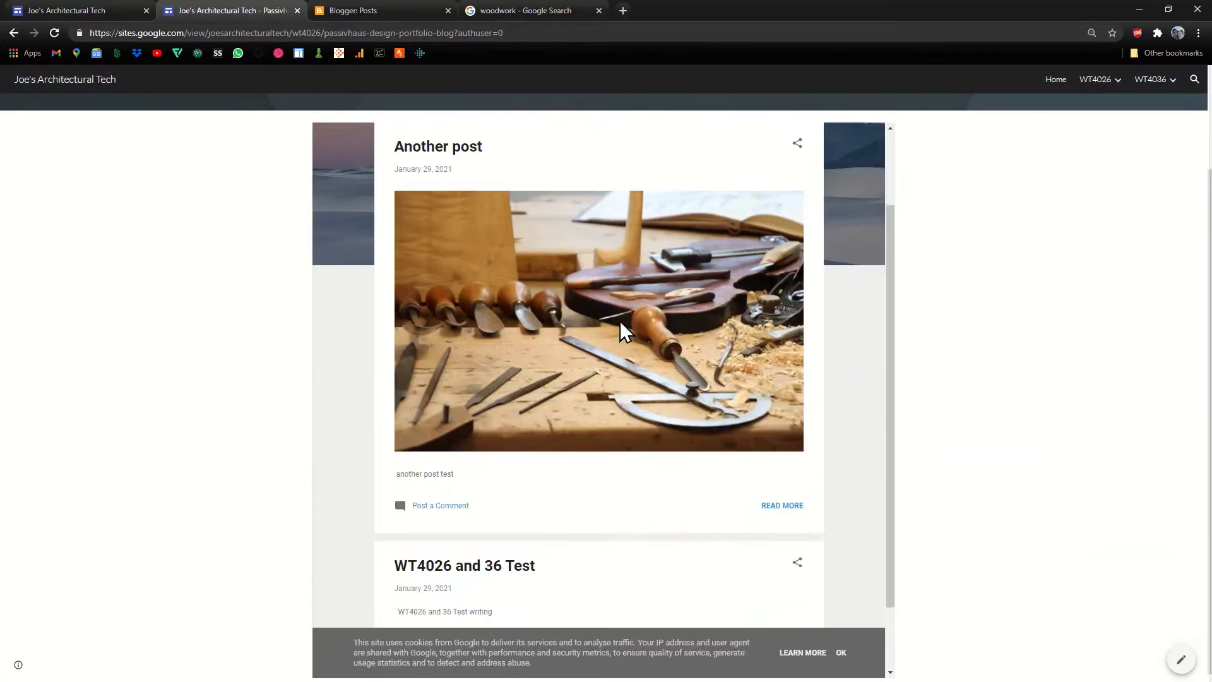
{"action": "scroll", "coordinate": [620, 320], "scroll_direction": "up", "scroll_amount": 2}
{"action": "scroll", "coordinate": [605, 337], "scroll_direction": "up", "scroll_amount": 3}
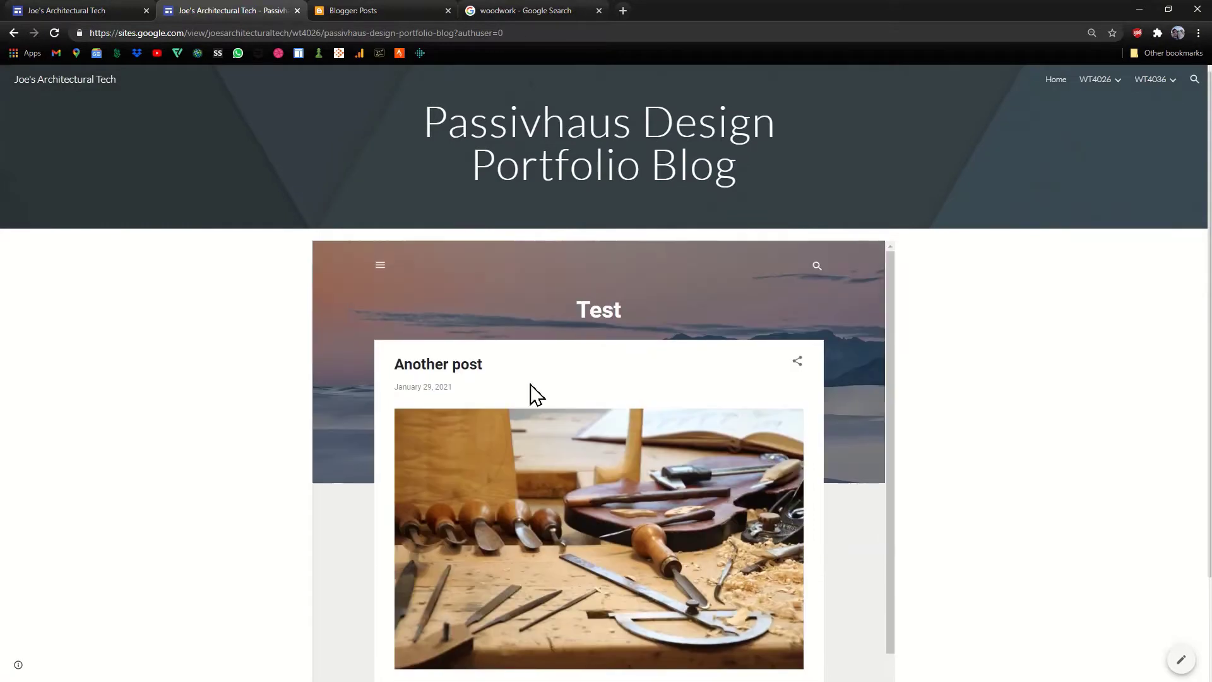
Open the "Another post" entry inside the embedded blog and go back to the list of posts
{"action": "left_click_drag", "start_coordinate": [473, 388], "coordinate": [397, 392]}
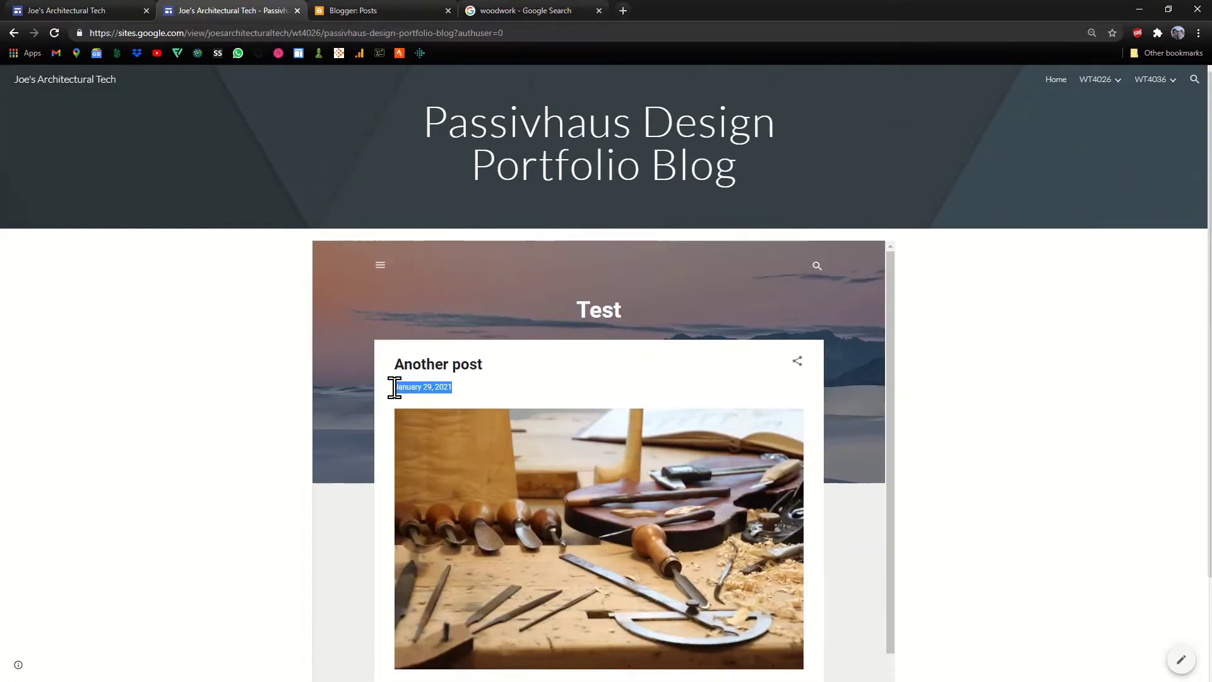
{"action": "left_click", "coordinate": [397, 390]}
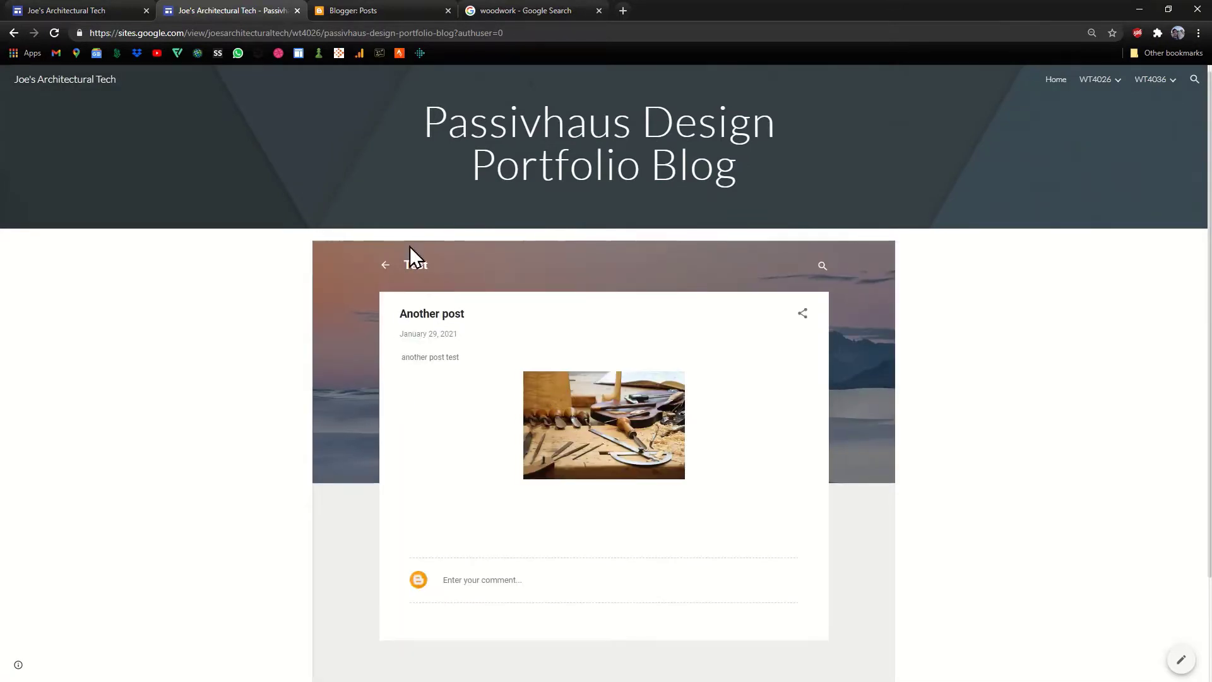
{"action": "left_click", "coordinate": [385, 265]}
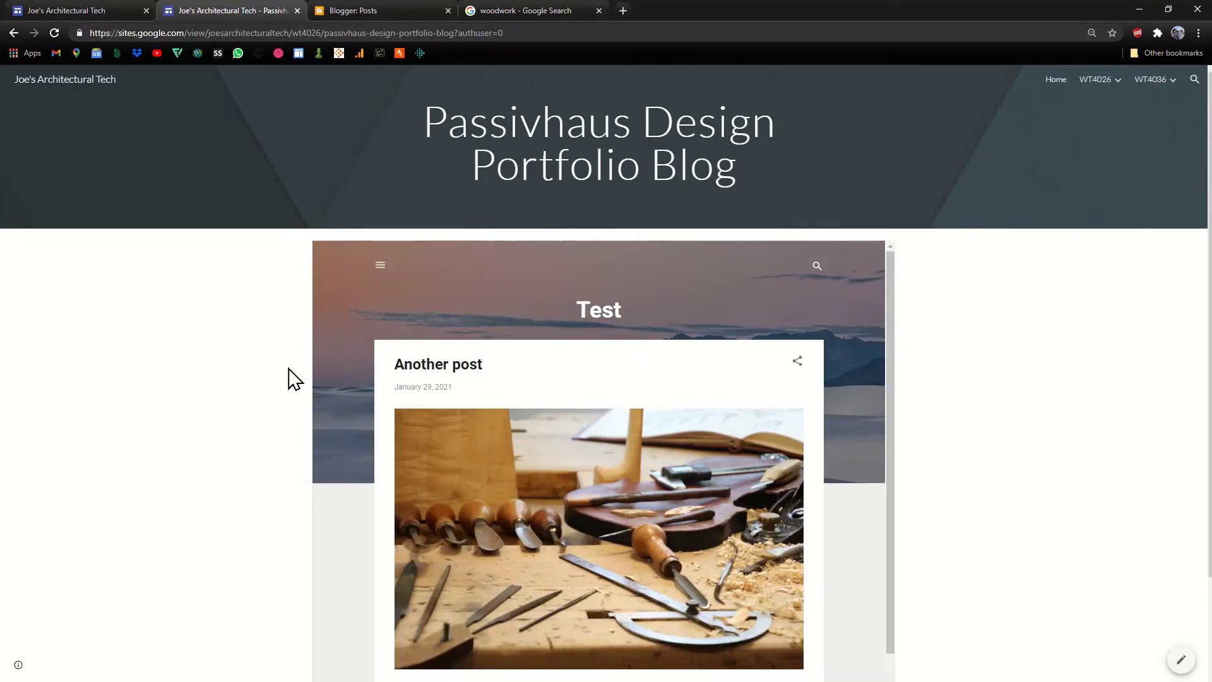
Examine the publication date of "Another post" and the order of the entries in the embedded blog
{"action": "scroll", "coordinate": [1010, 335], "scroll_direction": "down", "scroll_amount": 2}
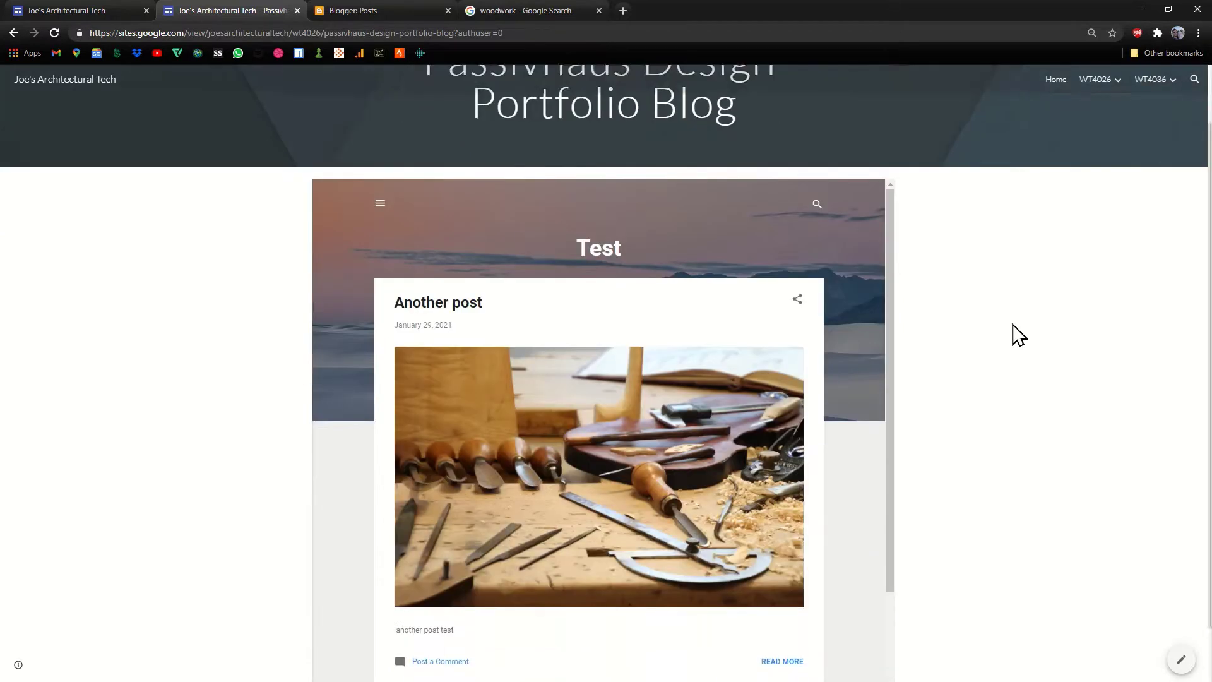
{"action": "left_click_drag", "start_coordinate": [392, 262], "coordinate": [420, 267]}
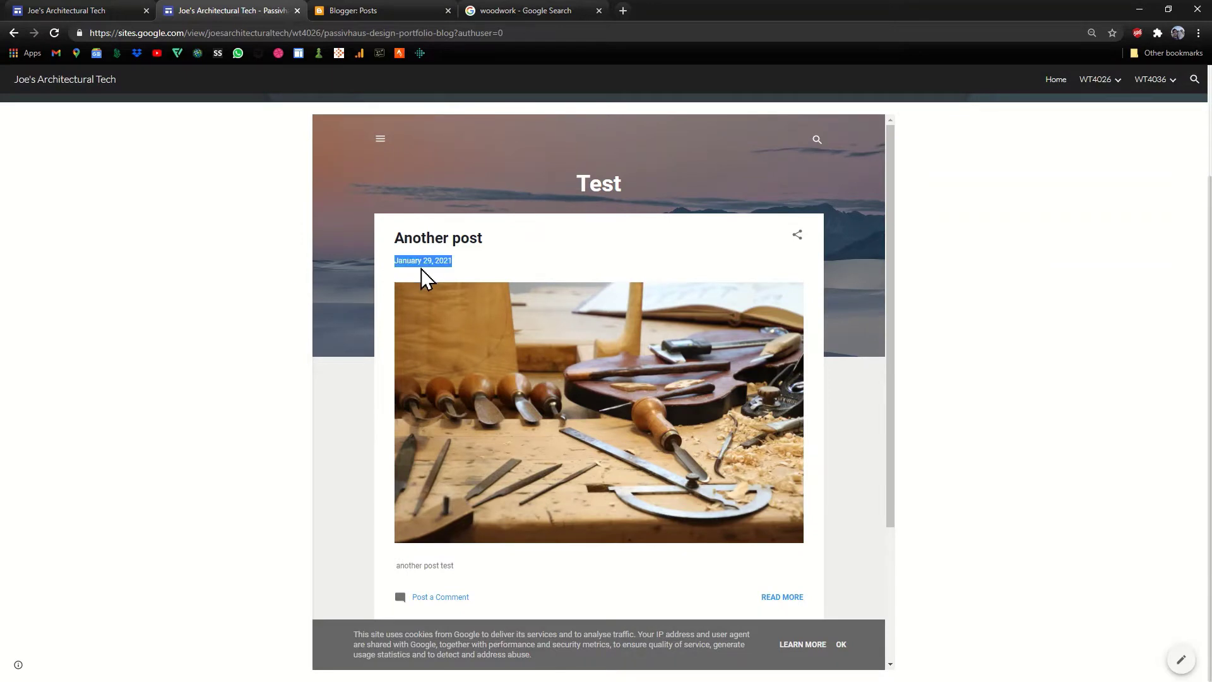
{"action": "left_click", "coordinate": [466, 260]}
{"action": "left_click_drag", "start_coordinate": [393, 260], "coordinate": [465, 265]}
{"action": "left_click", "coordinate": [465, 265]}
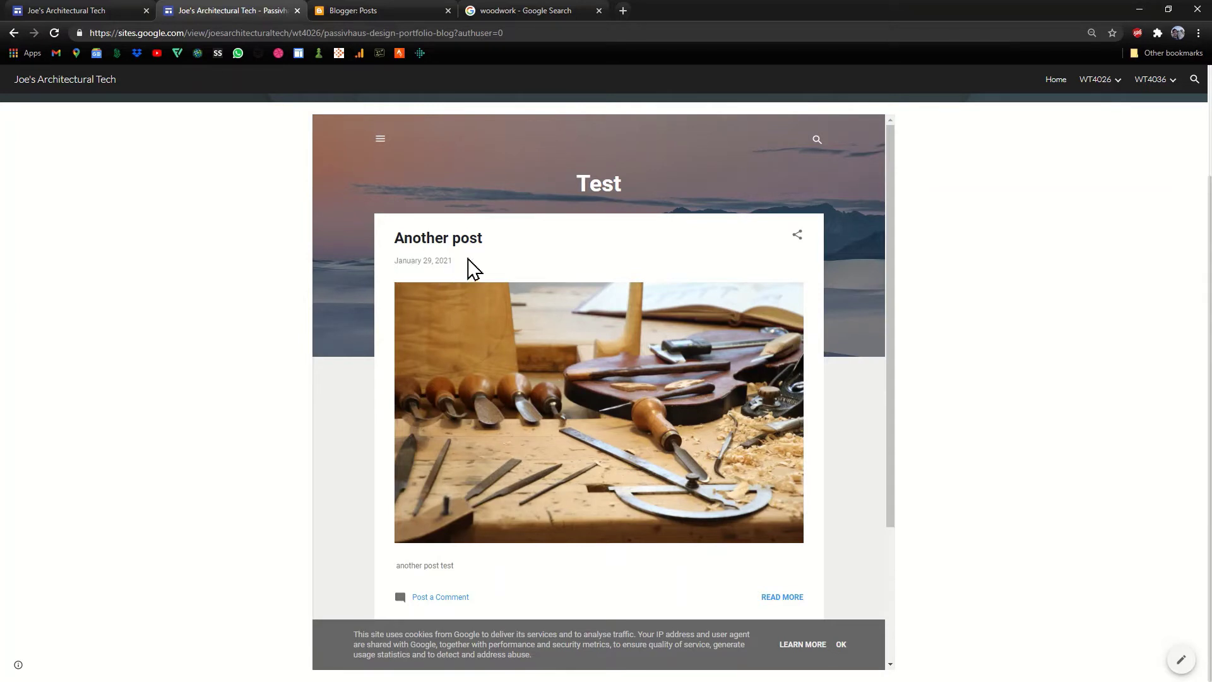
{"action": "scroll", "coordinate": [818, 367], "scroll_direction": "down", "scroll_amount": 3}
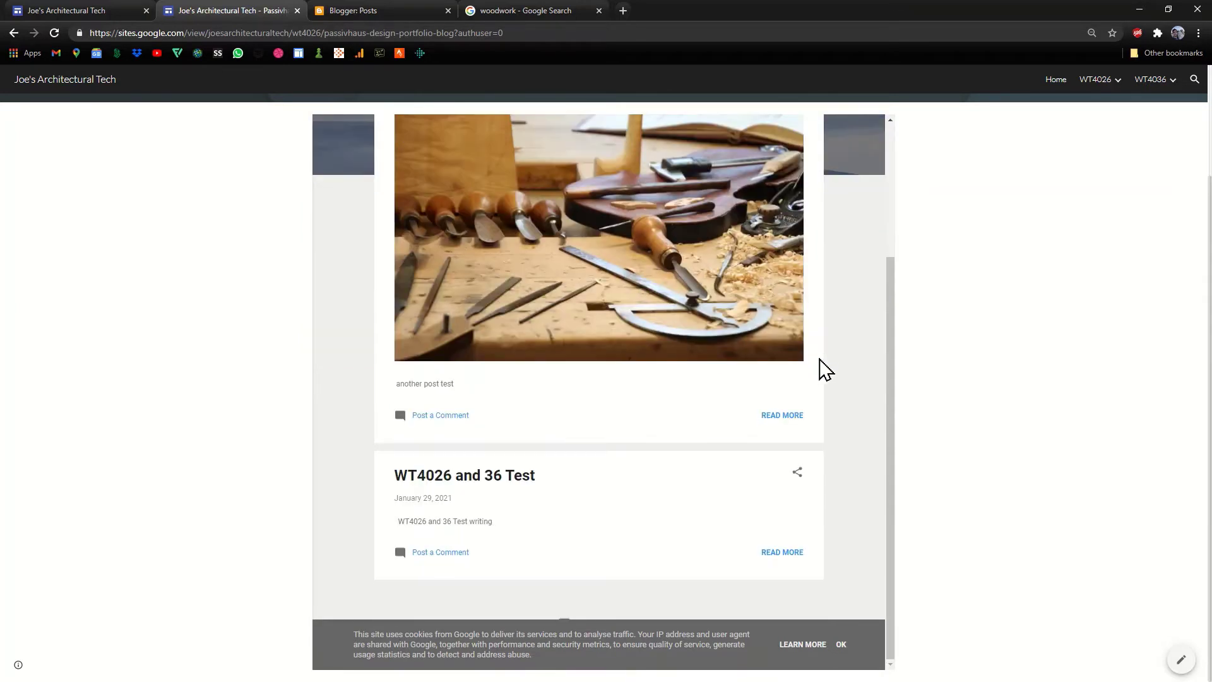
{"action": "scroll", "coordinate": [820, 366], "scroll_direction": "up", "scroll_amount": 3}
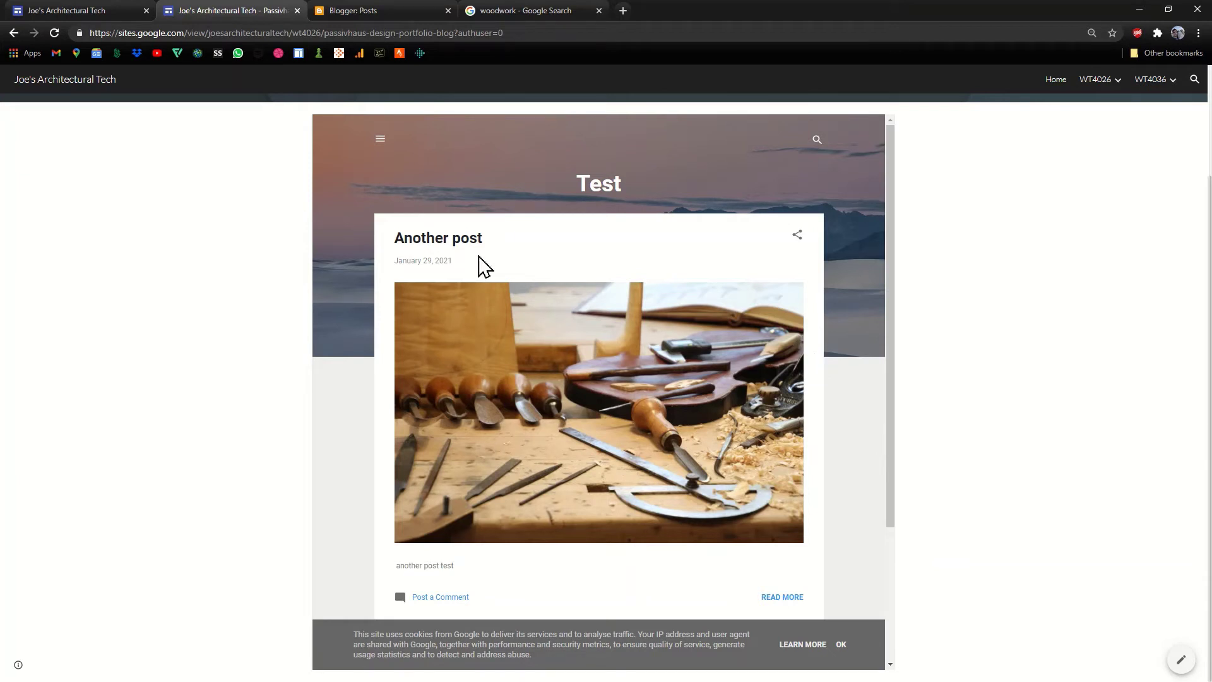
{"action": "scroll", "coordinate": [1016, 291], "scroll_direction": "up", "scroll_amount": 3}
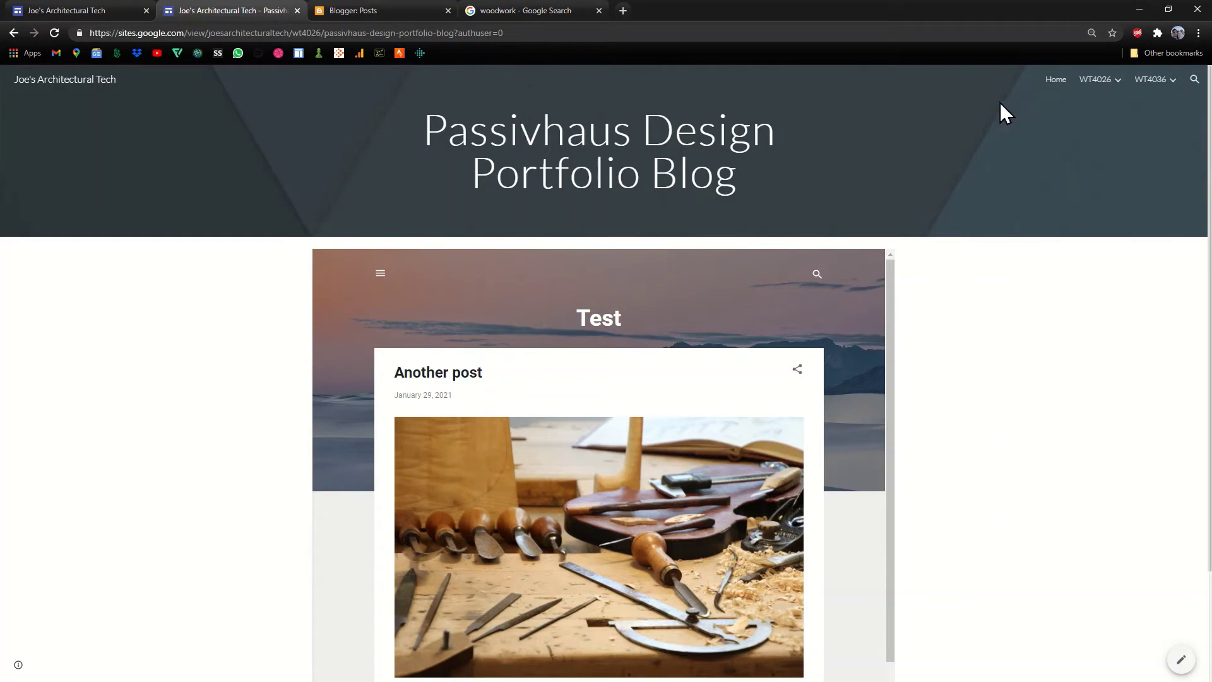
Go to the published Home page and check the subpages listed under WT4026 and WT4036
{"action": "left_click", "coordinate": [1049, 83]}
{"action": "mouse_move", "coordinate": [1096, 89]}
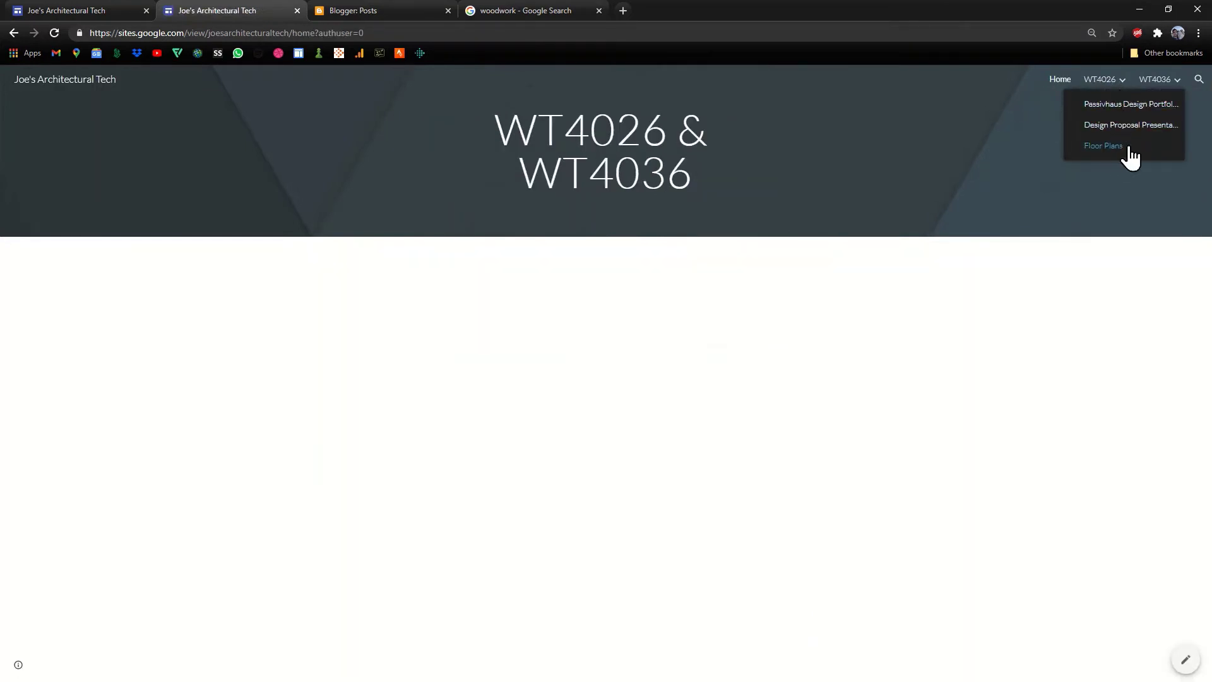
{"action": "mouse_move", "coordinate": [1160, 93]}
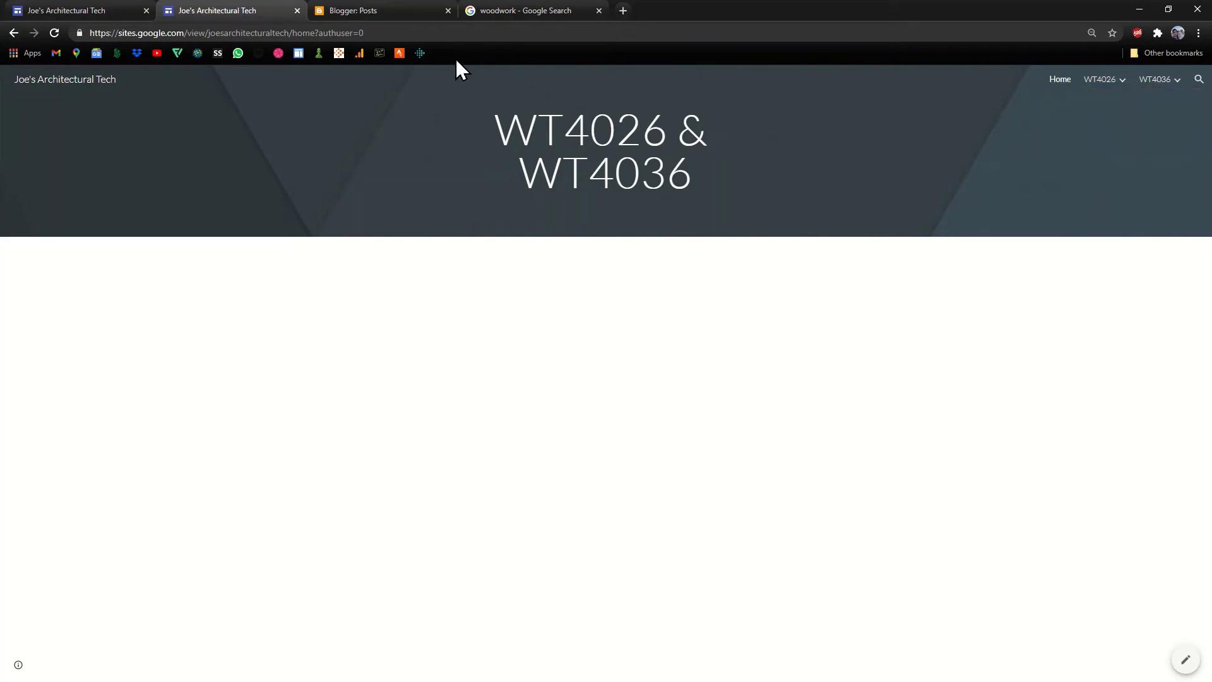
Return to the site editor and review the full layout of the Passivhaus Design Portfolio Blog page
{"action": "left_click", "coordinate": [46, 9]}
{"action": "scroll", "coordinate": [987, 401], "scroll_direction": "down", "scroll_amount": 1}
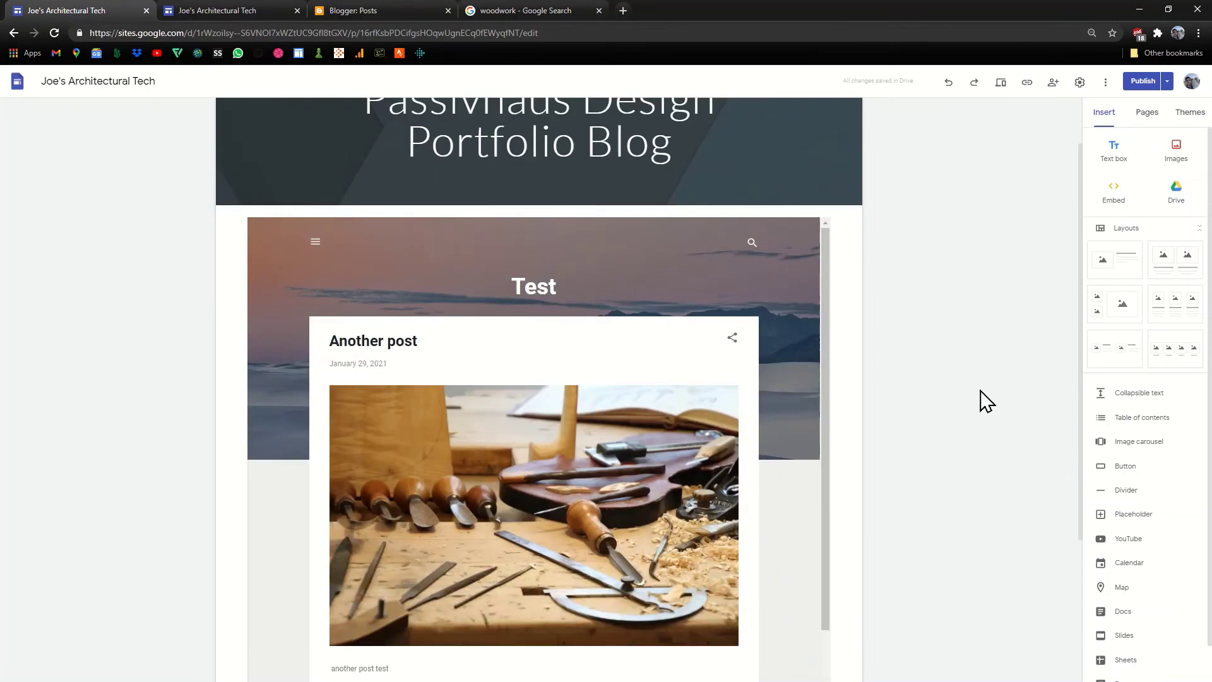
{"action": "scroll", "coordinate": [986, 402], "scroll_direction": "down", "scroll_amount": 3}
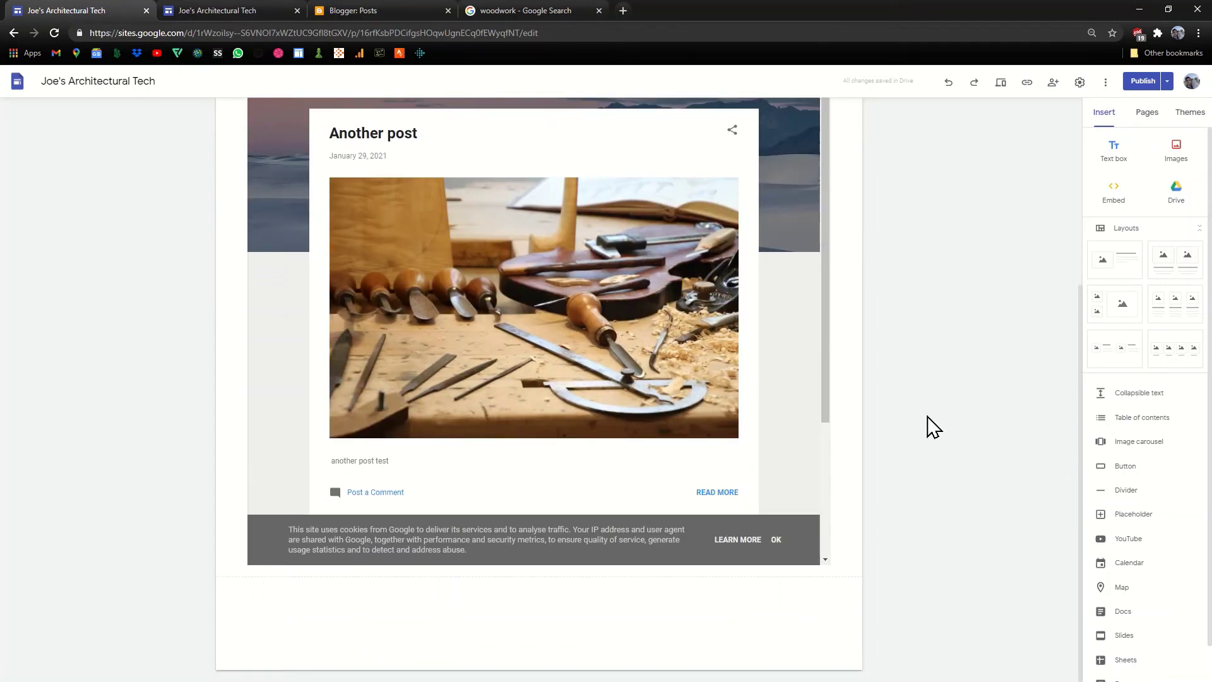
{"action": "scroll", "coordinate": [914, 398], "scroll_direction": "up", "scroll_amount": 4}
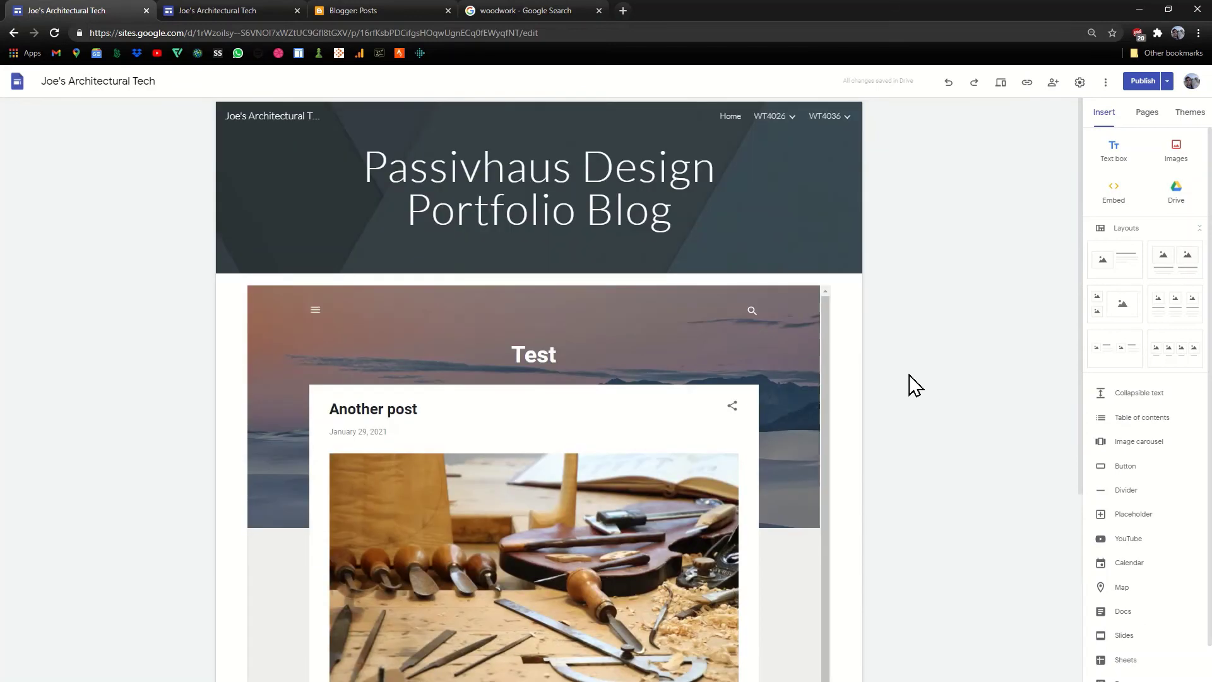